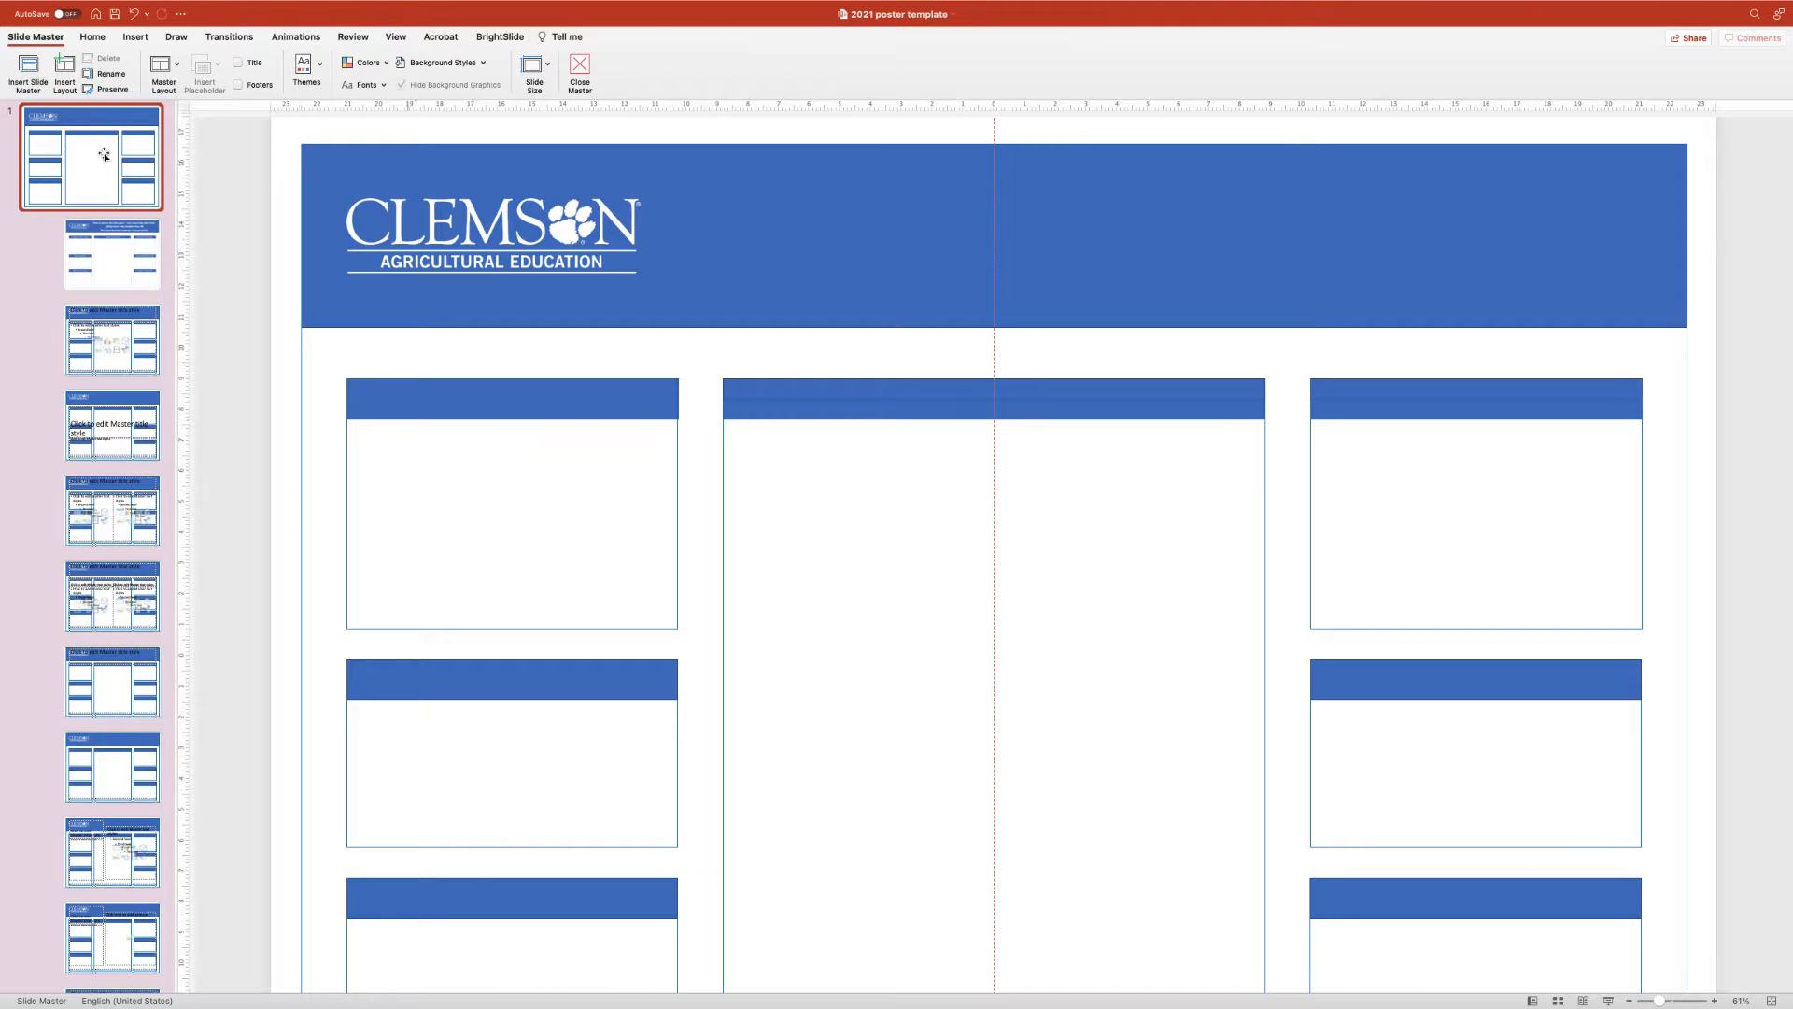
- Draw a text box covering the blue header bar of the first box in the poster's left column
{"action": "left_click", "coordinate": [136, 37]}
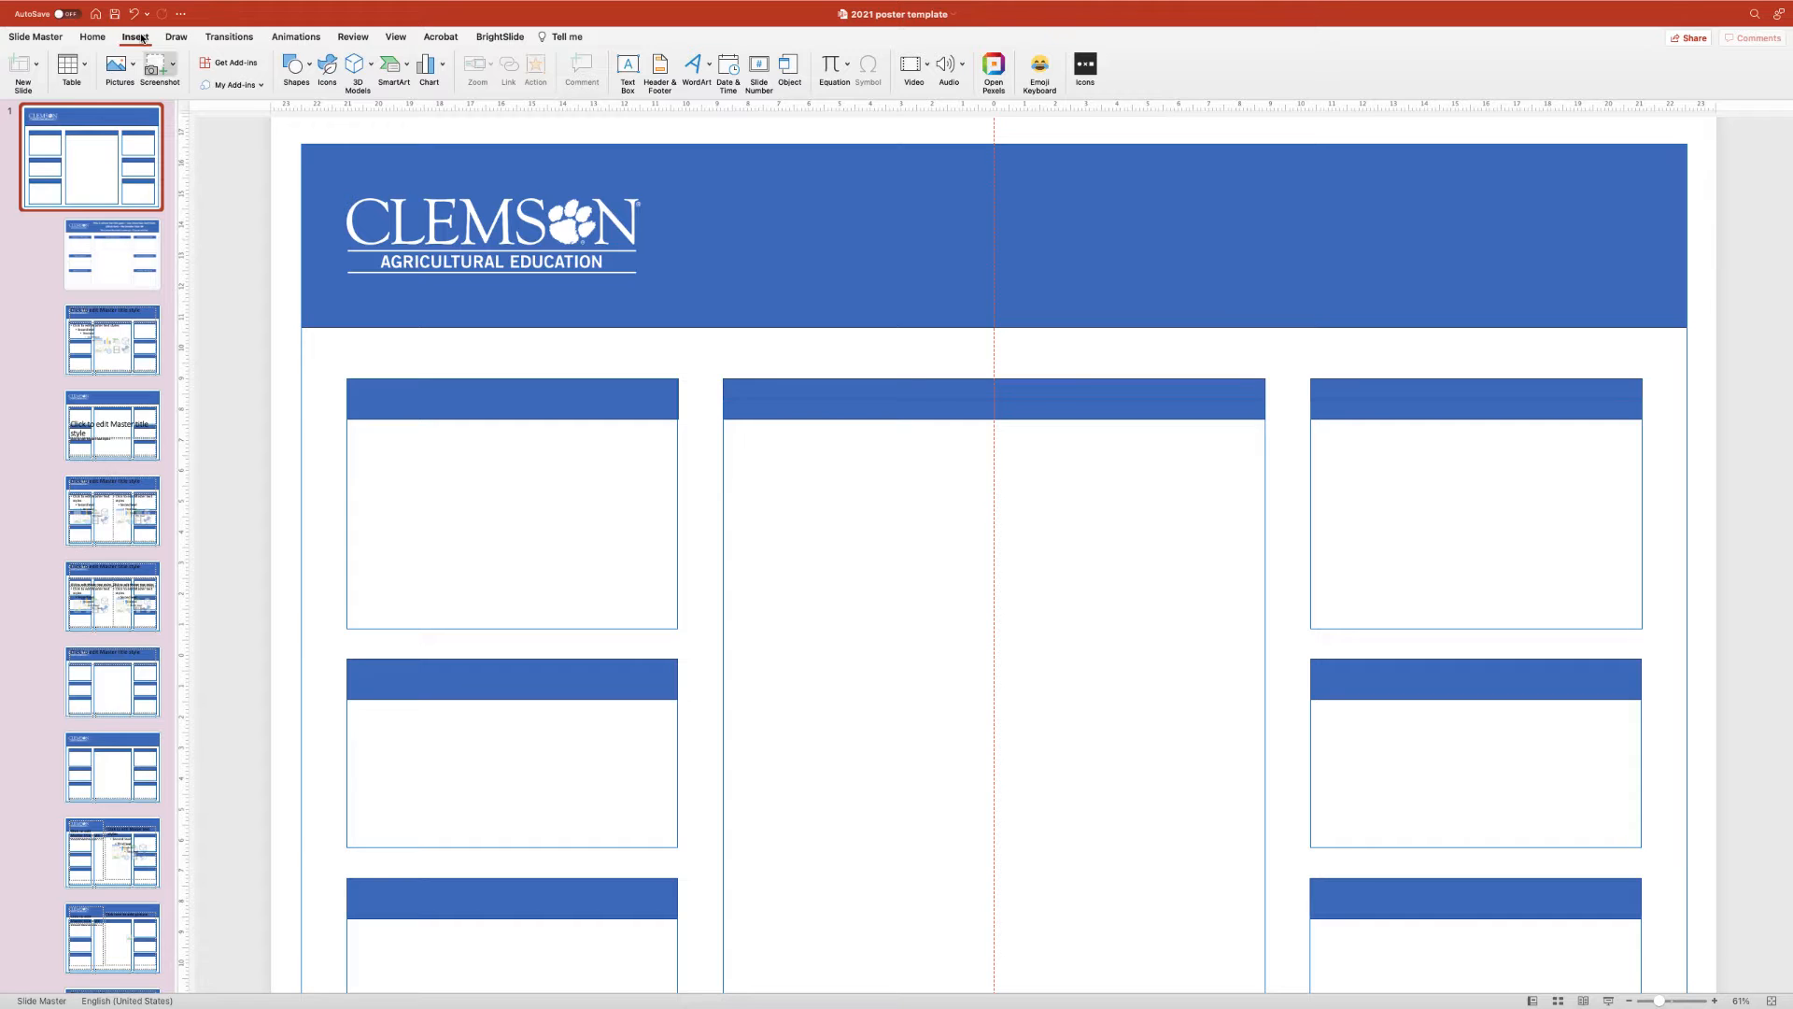
{"action": "left_click", "coordinate": [629, 67]}
{"action": "left_click_drag", "start_coordinate": [1660, 1001], "coordinate": [1666, 1001]}
{"action": "scroll", "coordinate": [708, 561], "scroll_direction": "up", "scroll_amount": 3}
{"action": "scroll", "coordinate": [432, 437], "scroll_direction": "left", "scroll_amount": 4}
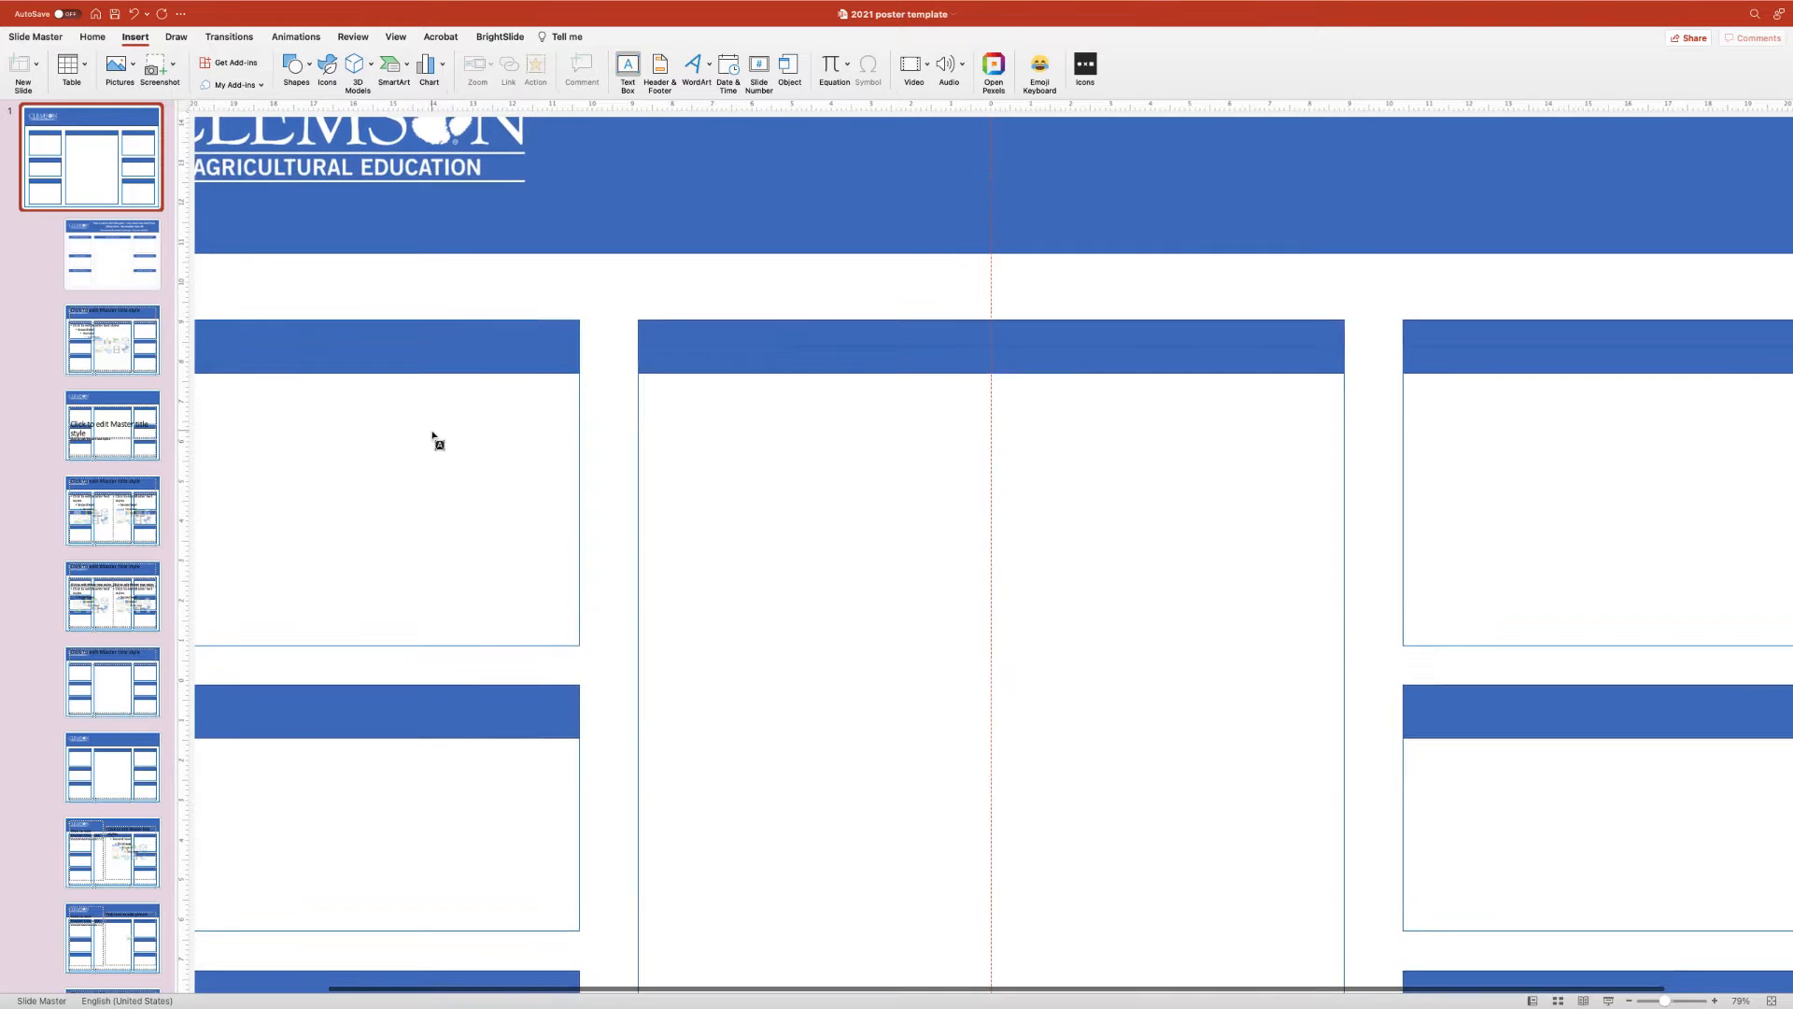
{"action": "scroll", "coordinate": [432, 437], "scroll_direction": "left", "scroll_amount": 2}
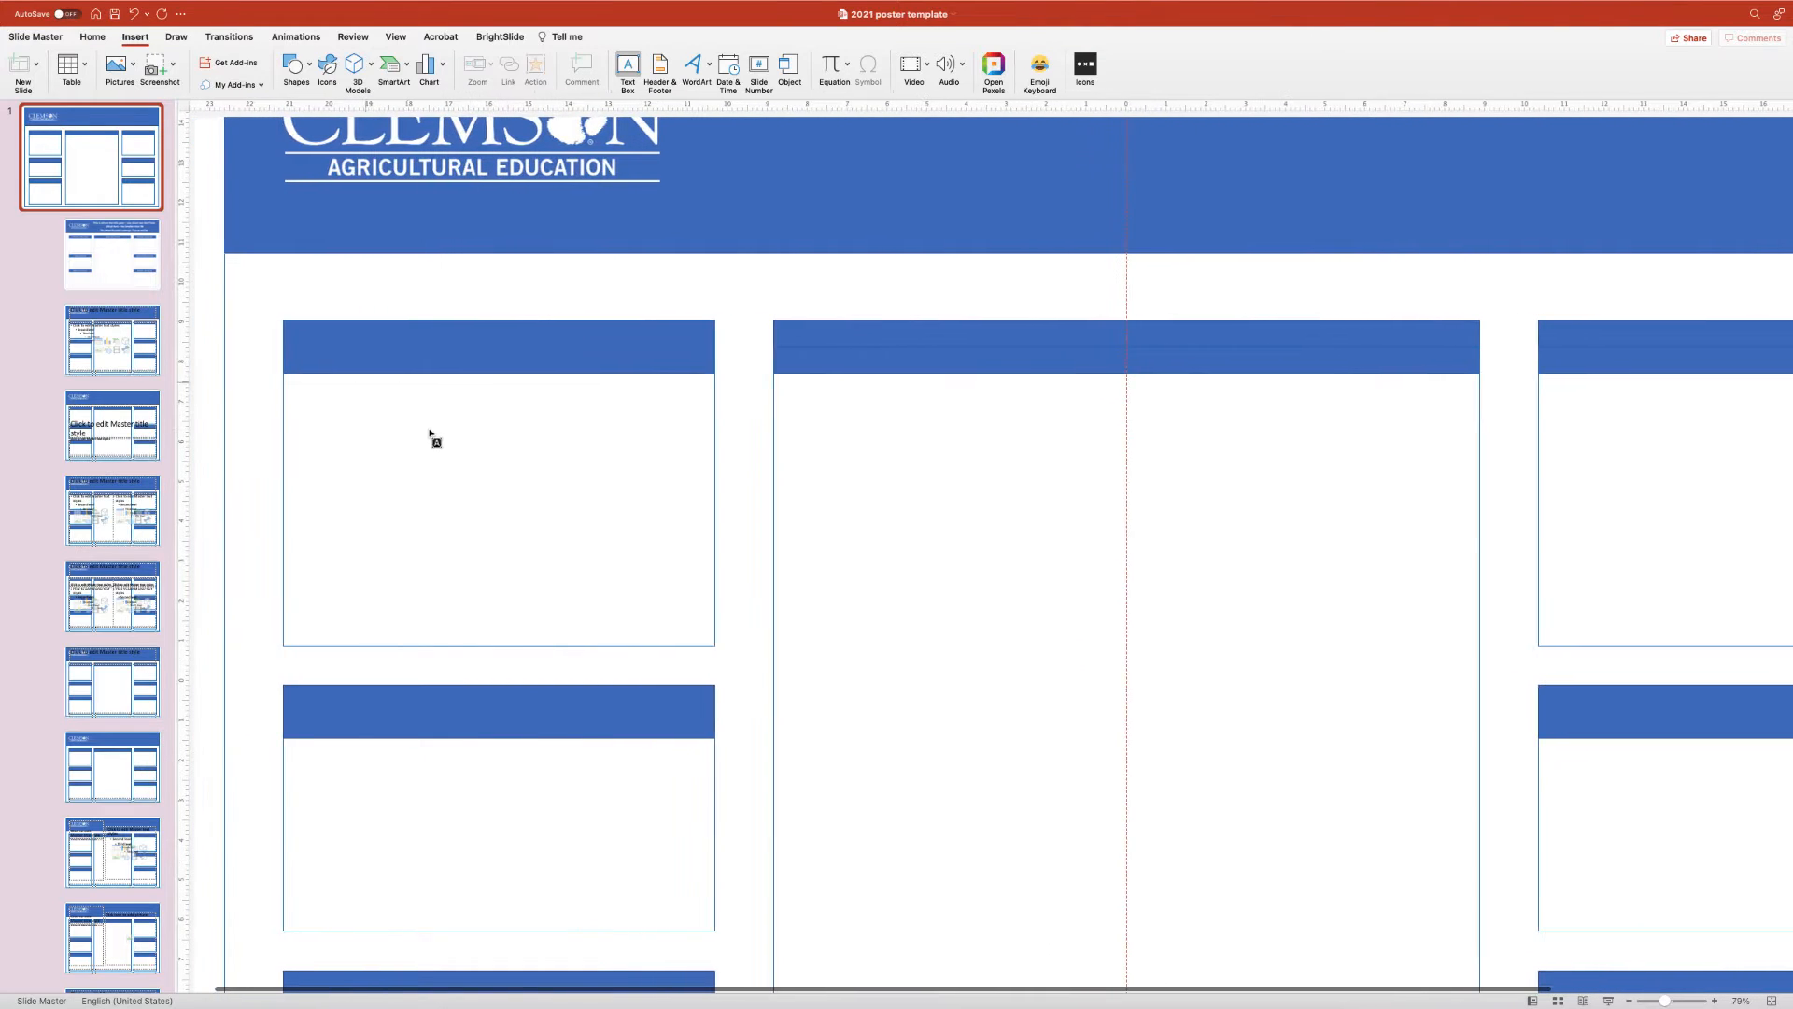
{"action": "left_click_drag", "start_coordinate": [286, 322], "coordinate": [716, 378]}
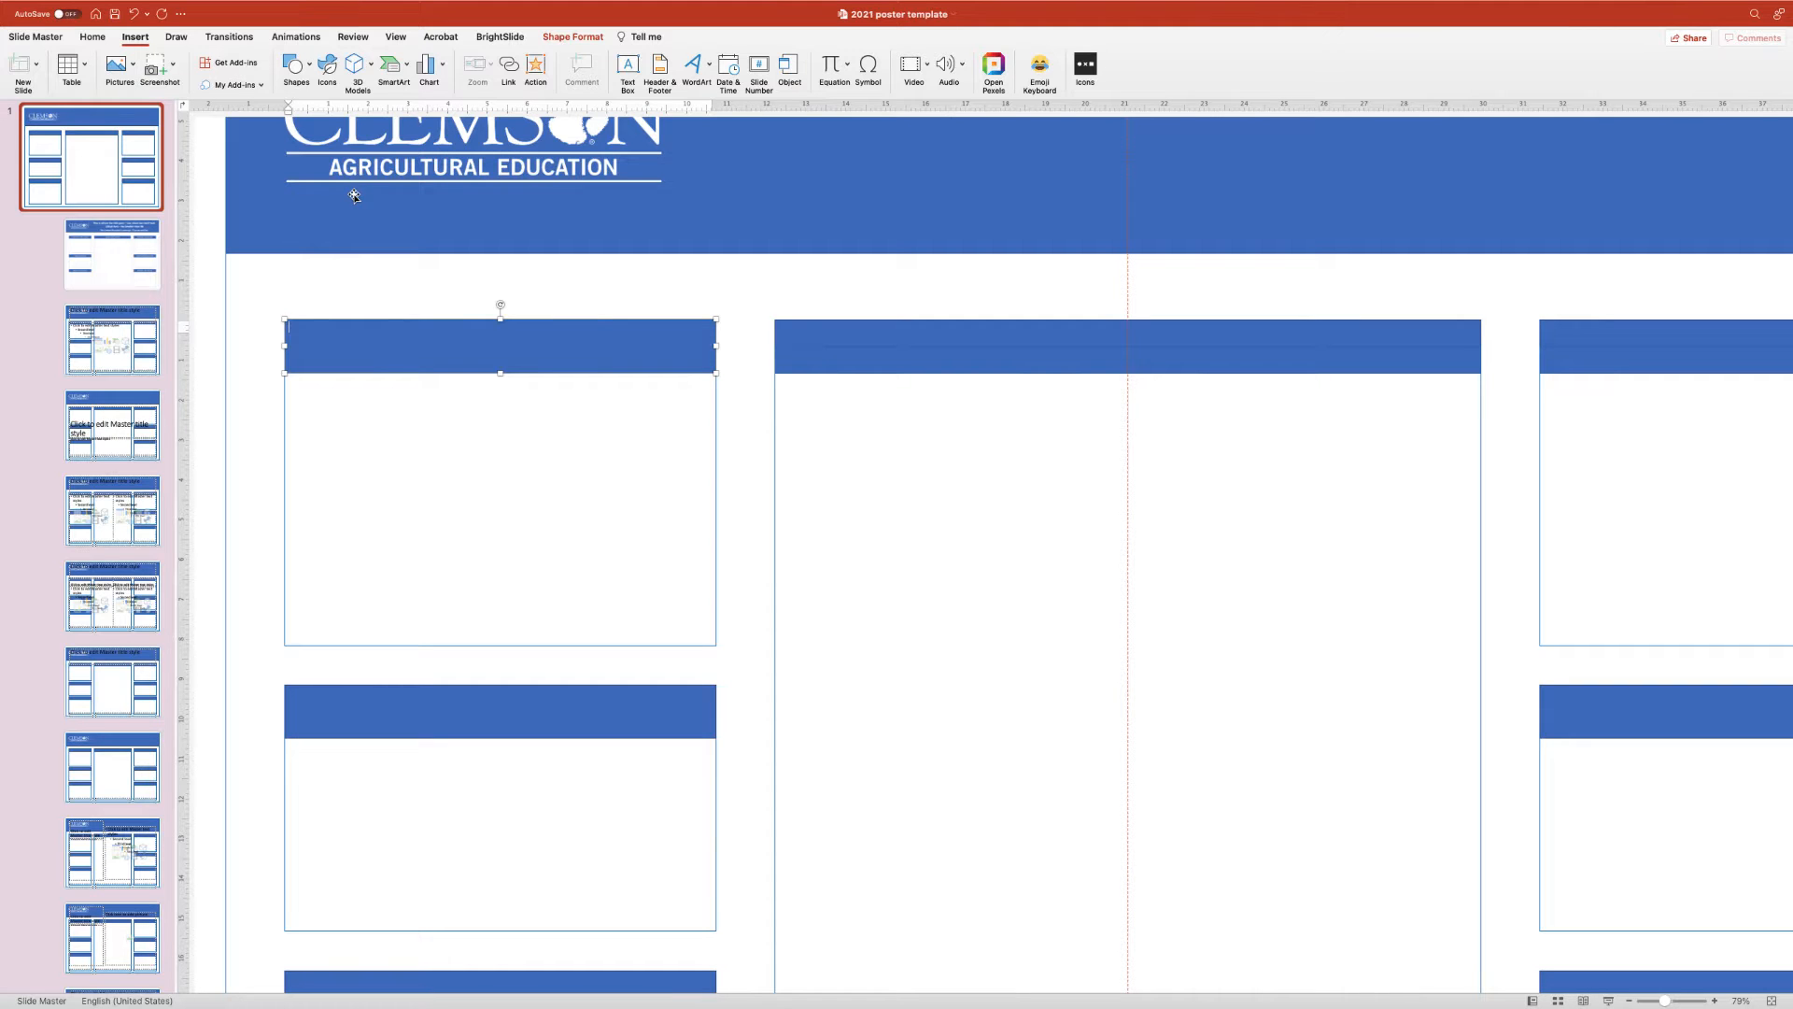
- Enter the heading "Introduction" in the new text box, formatted as centered 48-point Calibri (Body)
{"action": "left_click", "coordinate": [83, 37]}
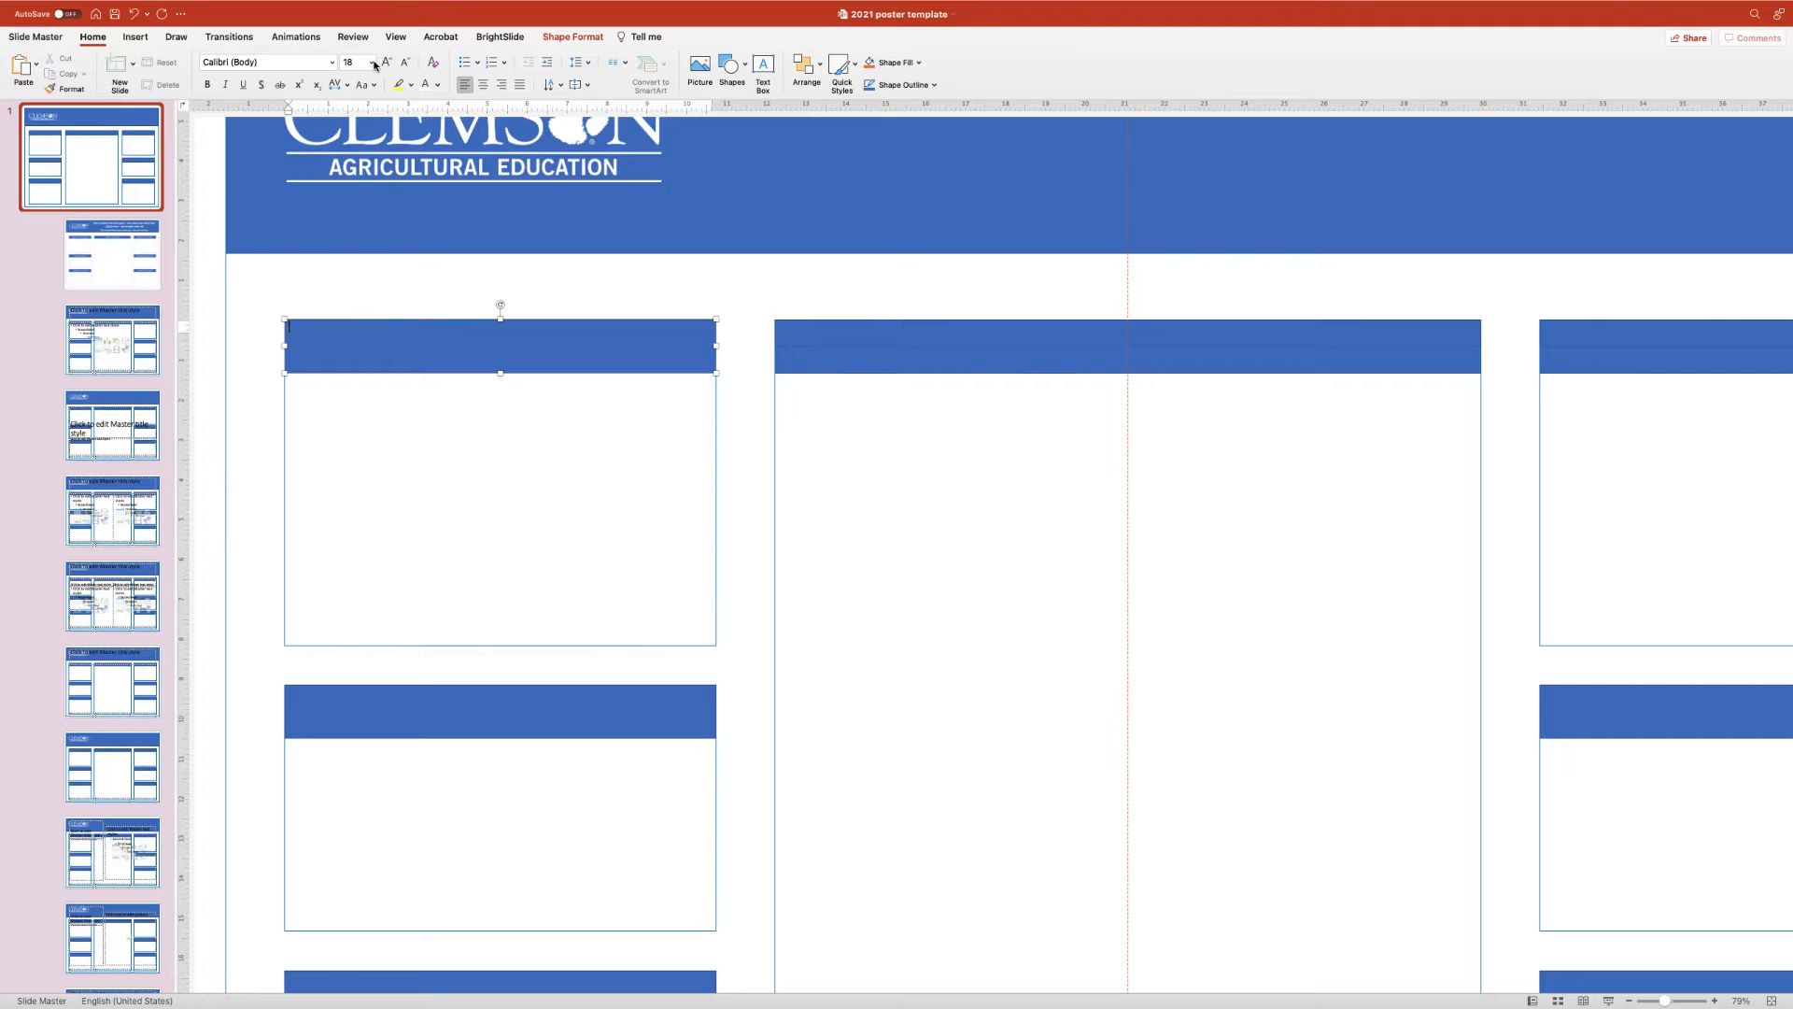
{"action": "left_click", "coordinate": [372, 62]}
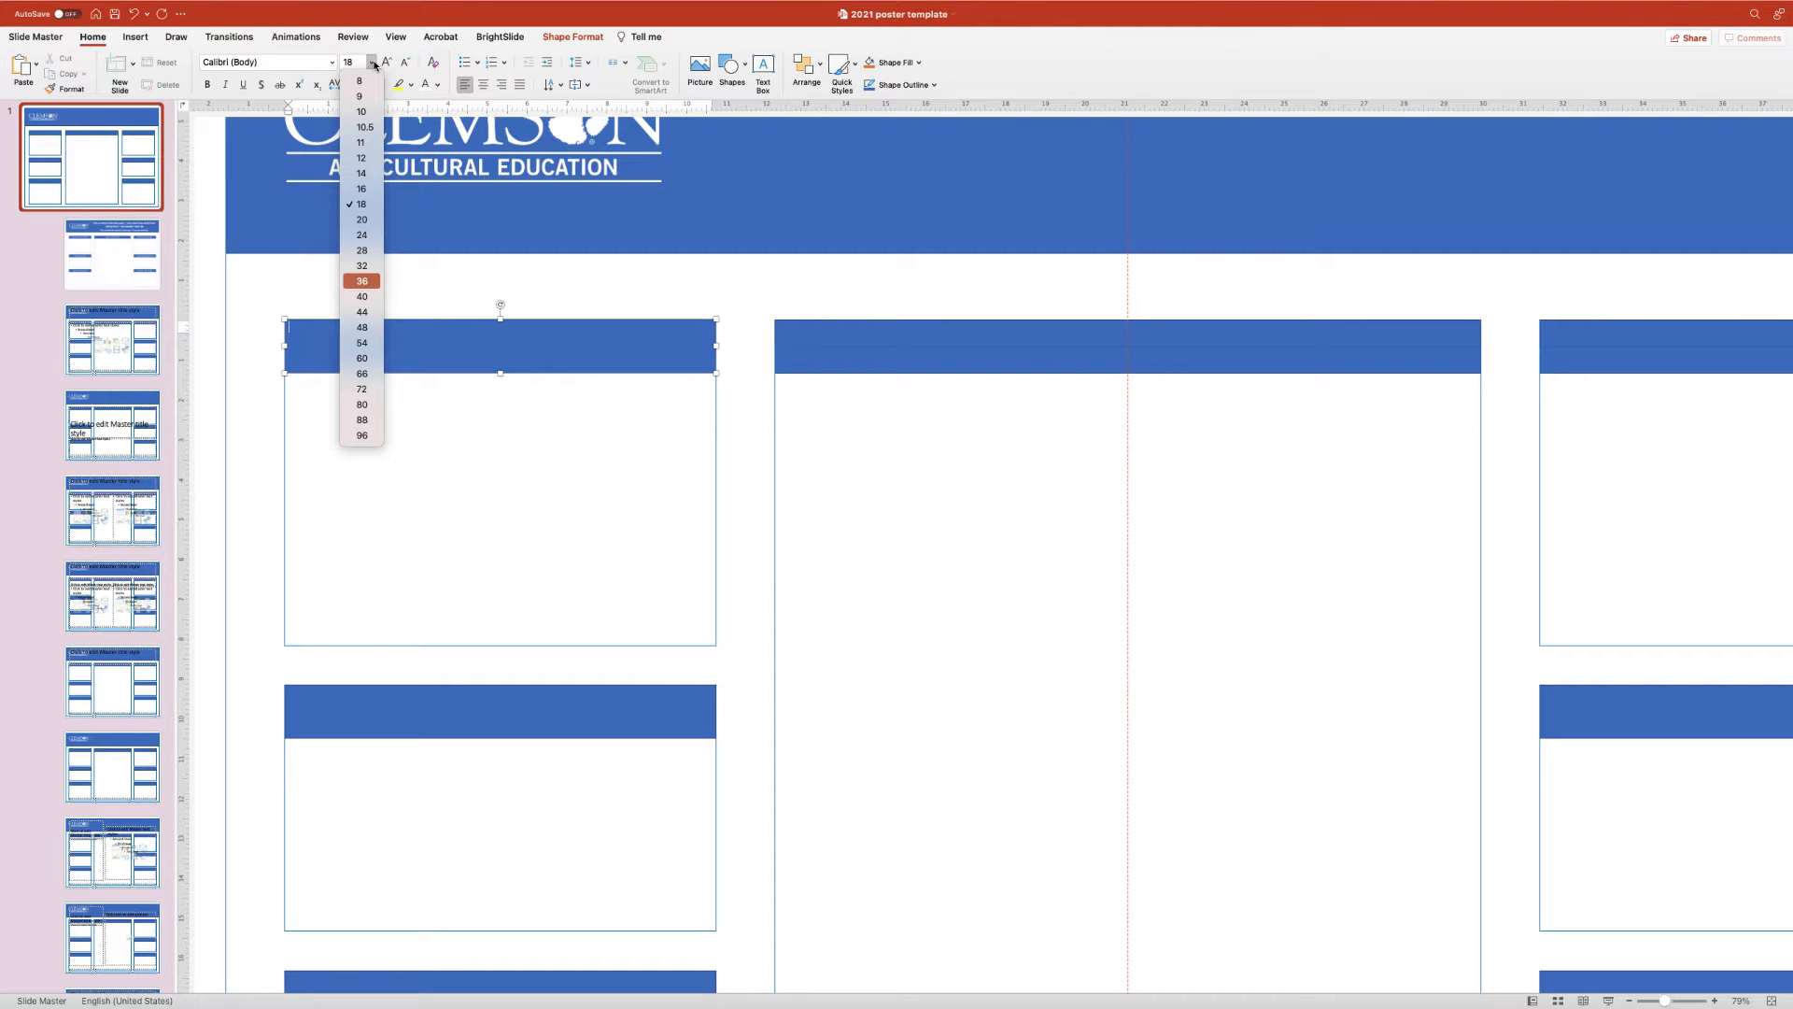
{"action": "left_click", "coordinate": [372, 328]}
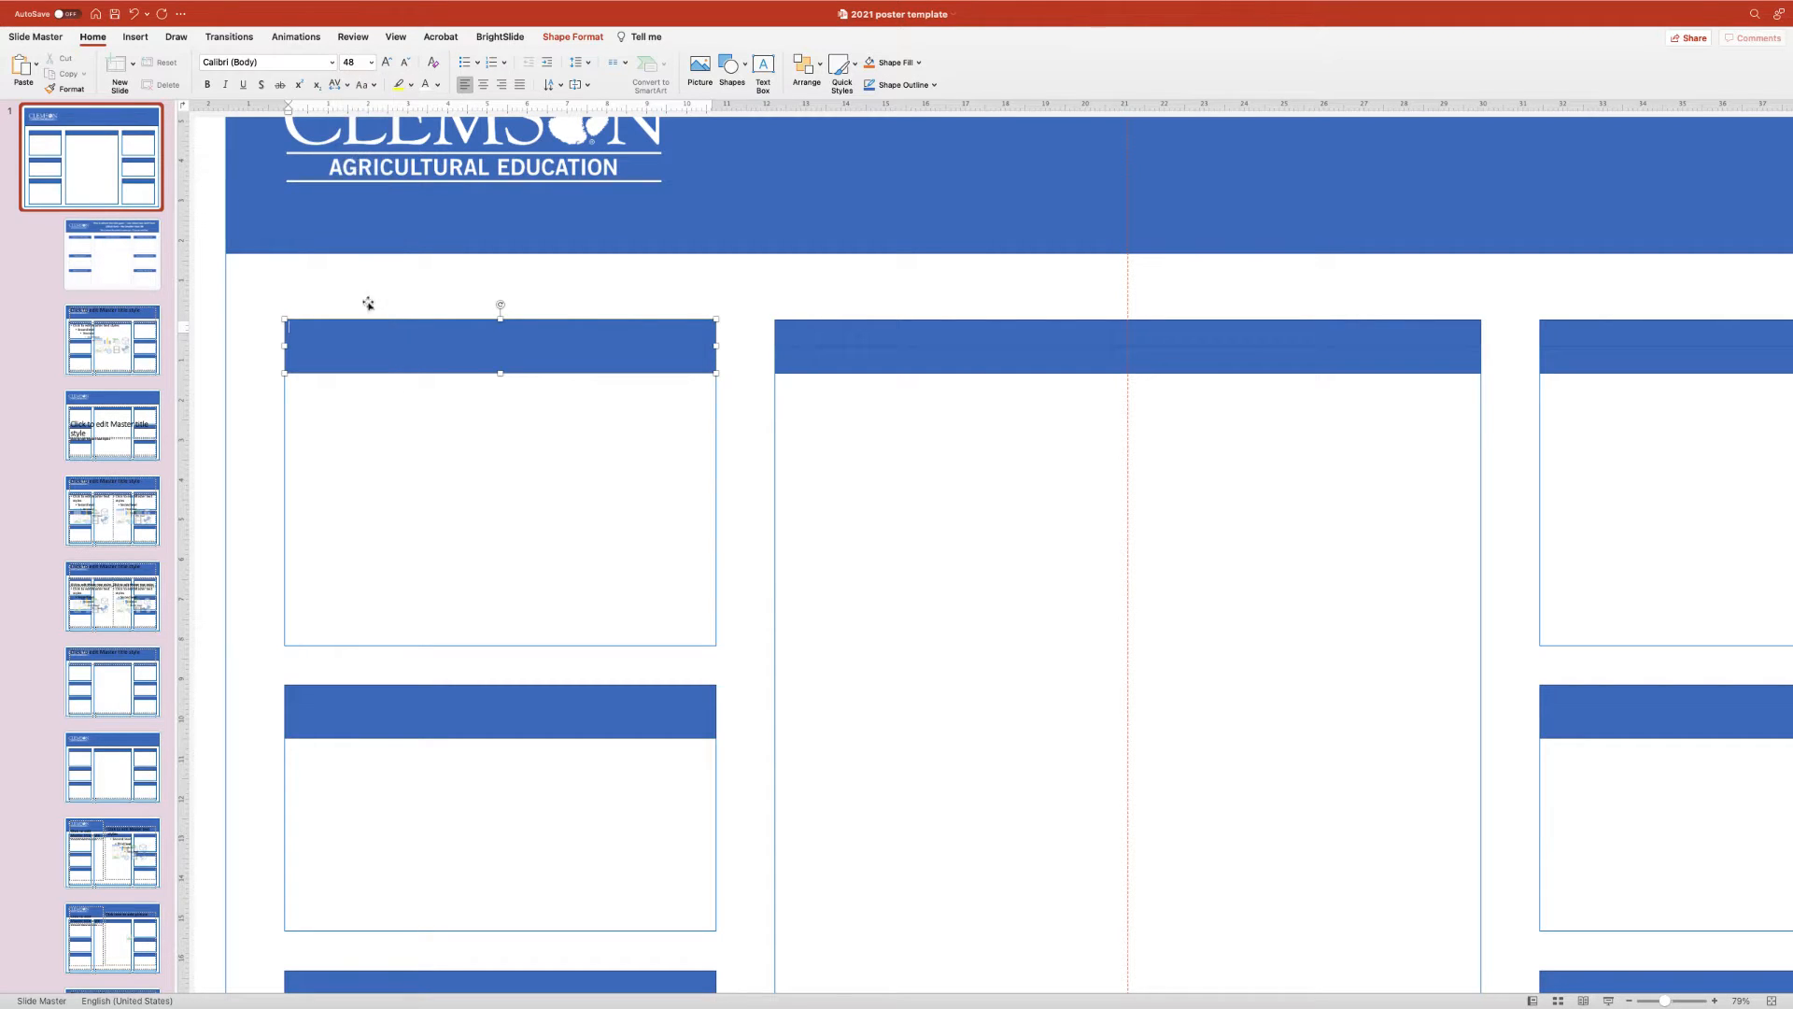
{"action": "left_click", "coordinate": [332, 63]}
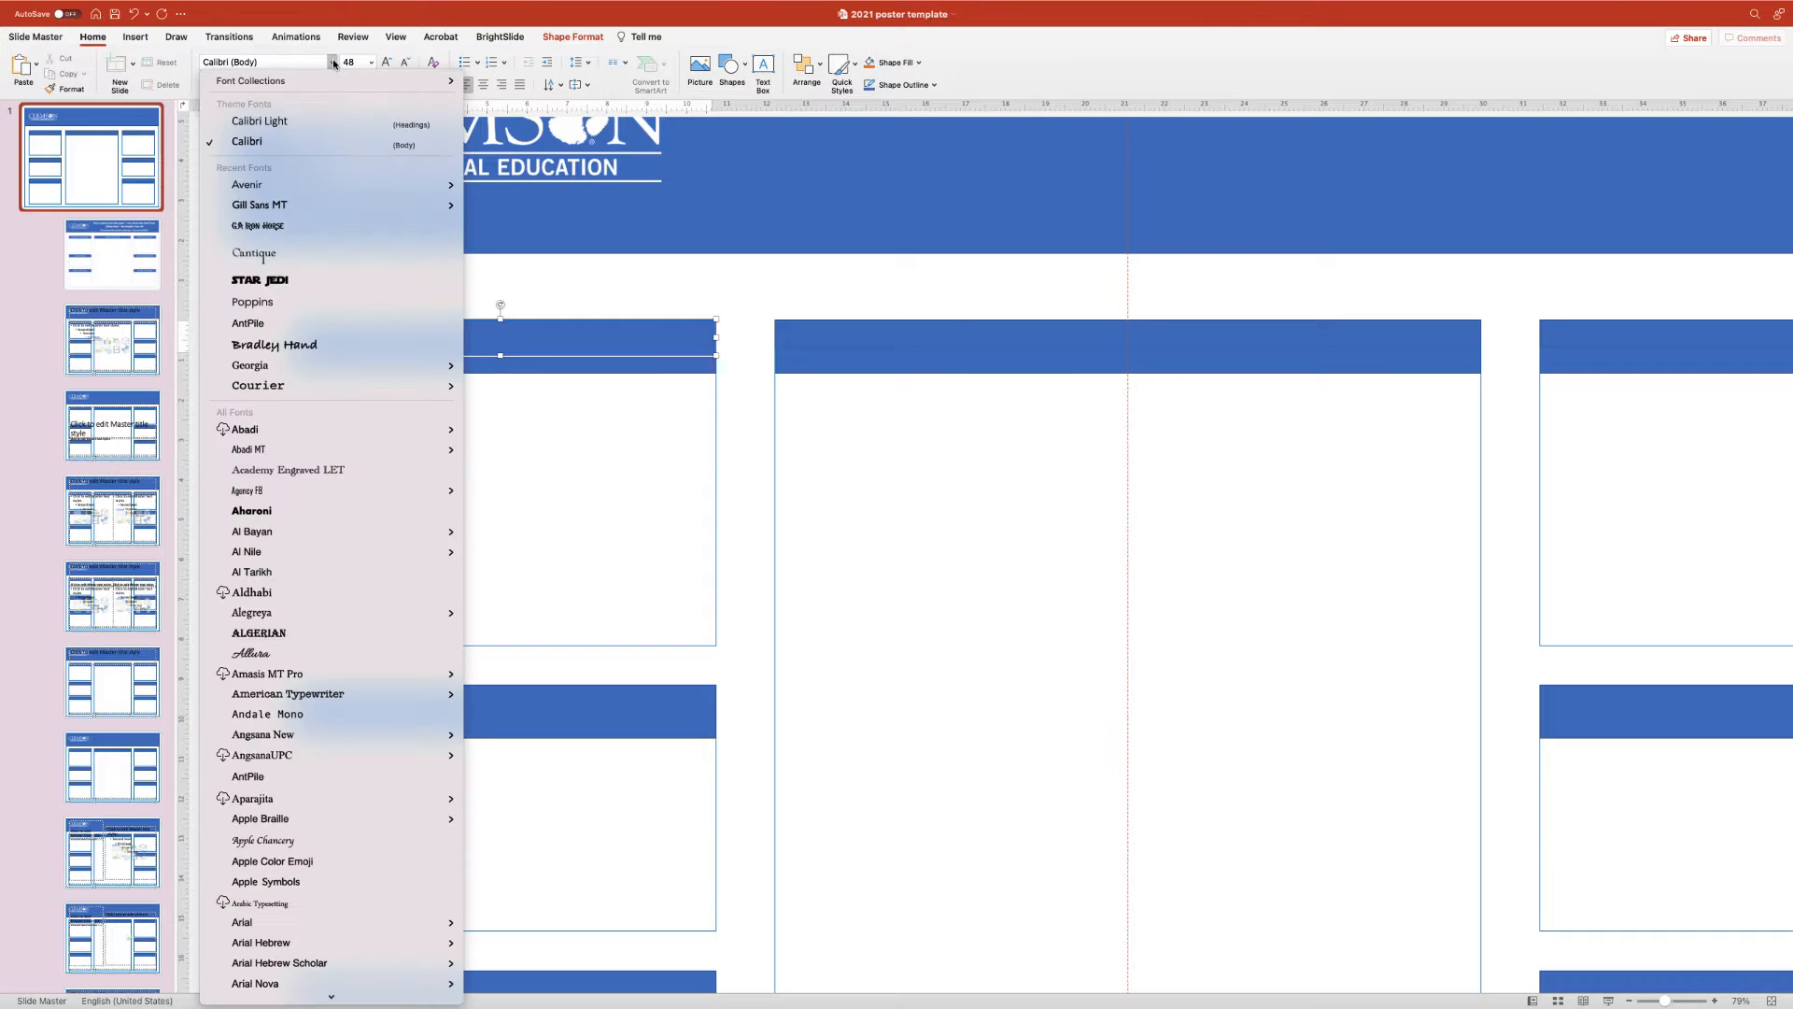
{"action": "left_click", "coordinate": [254, 148]}
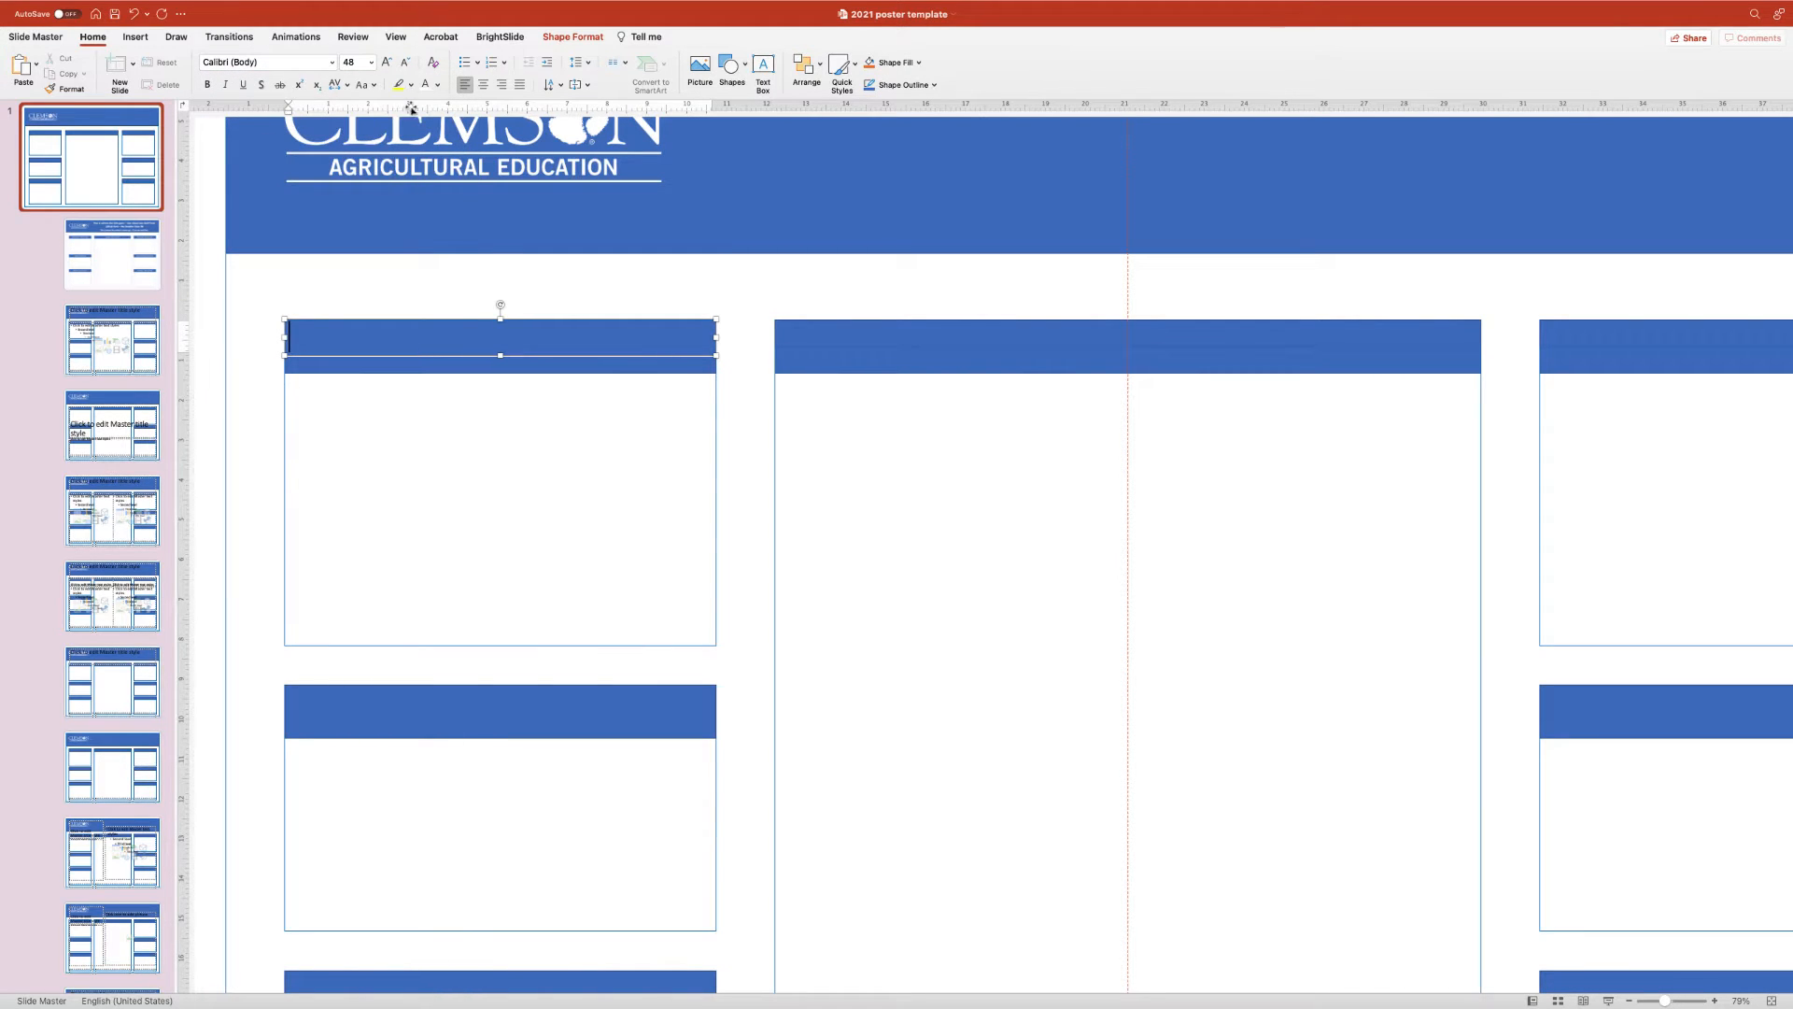
{"action": "left_click", "coordinate": [482, 85]}
{"action": "type", "text": "Introduction"}
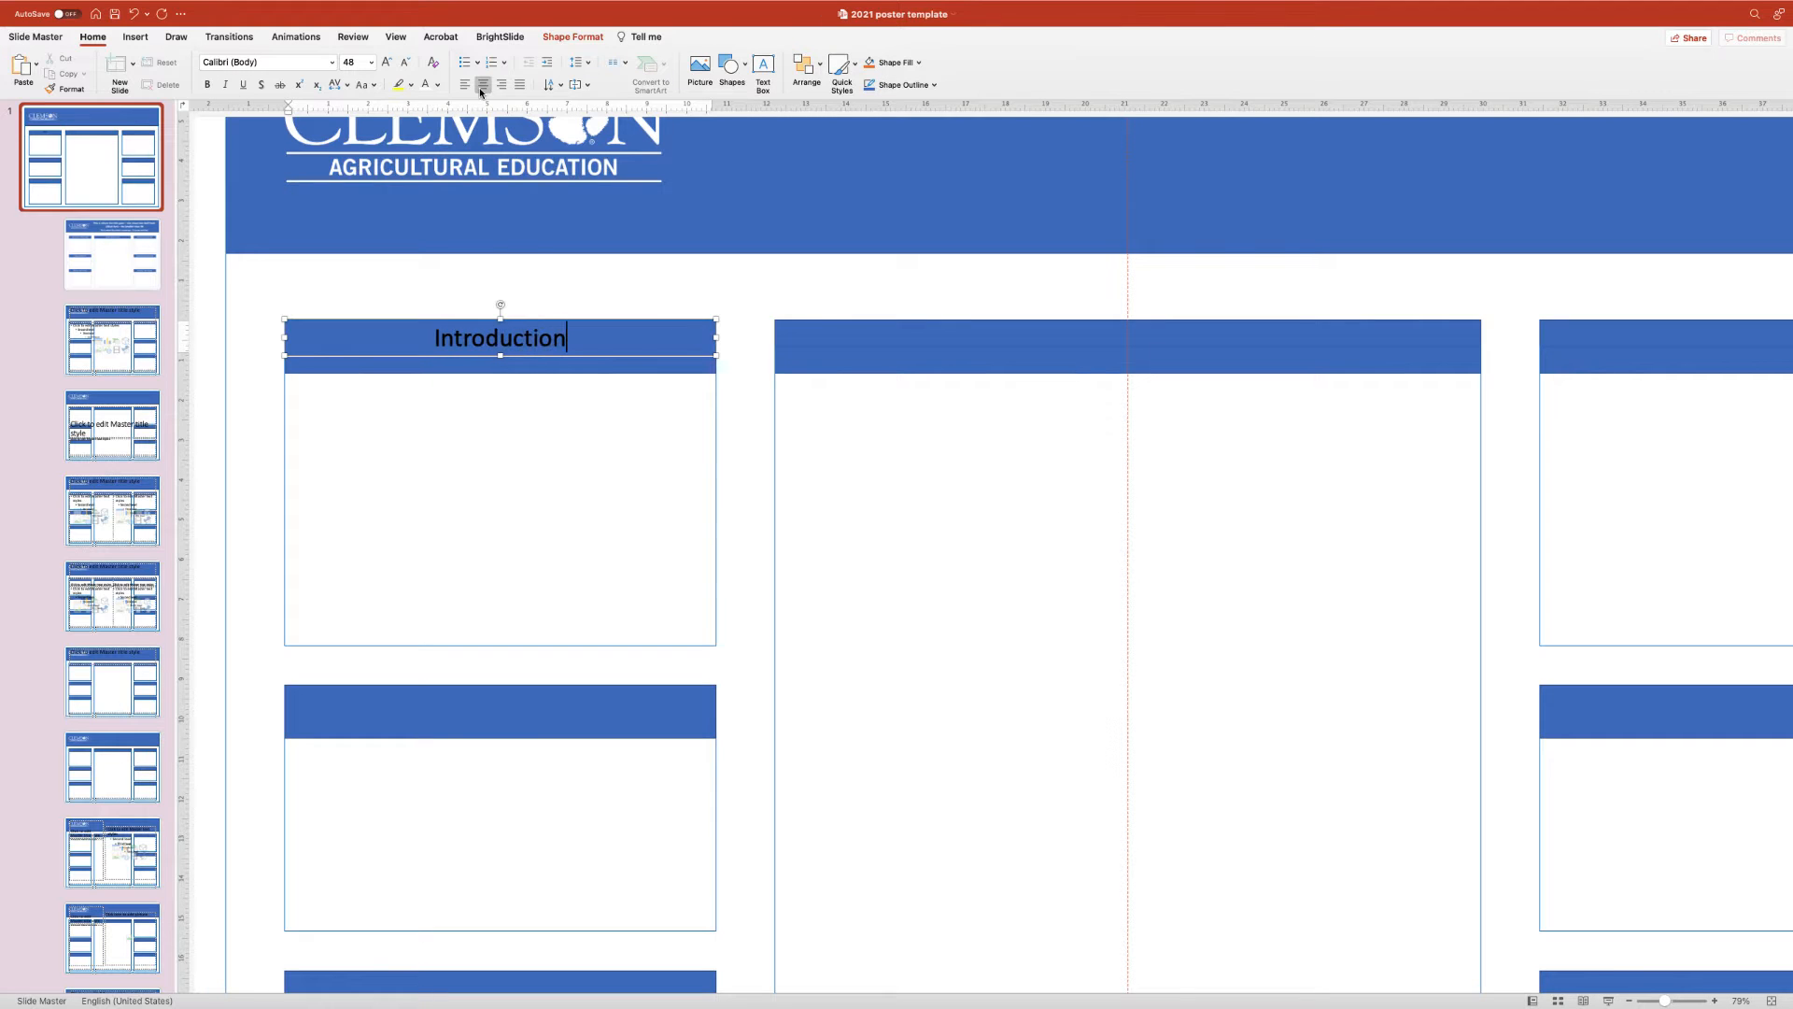
- Format the "Introduction" heading in white with small caps
{"action": "double_click", "coordinate": [435, 339]}
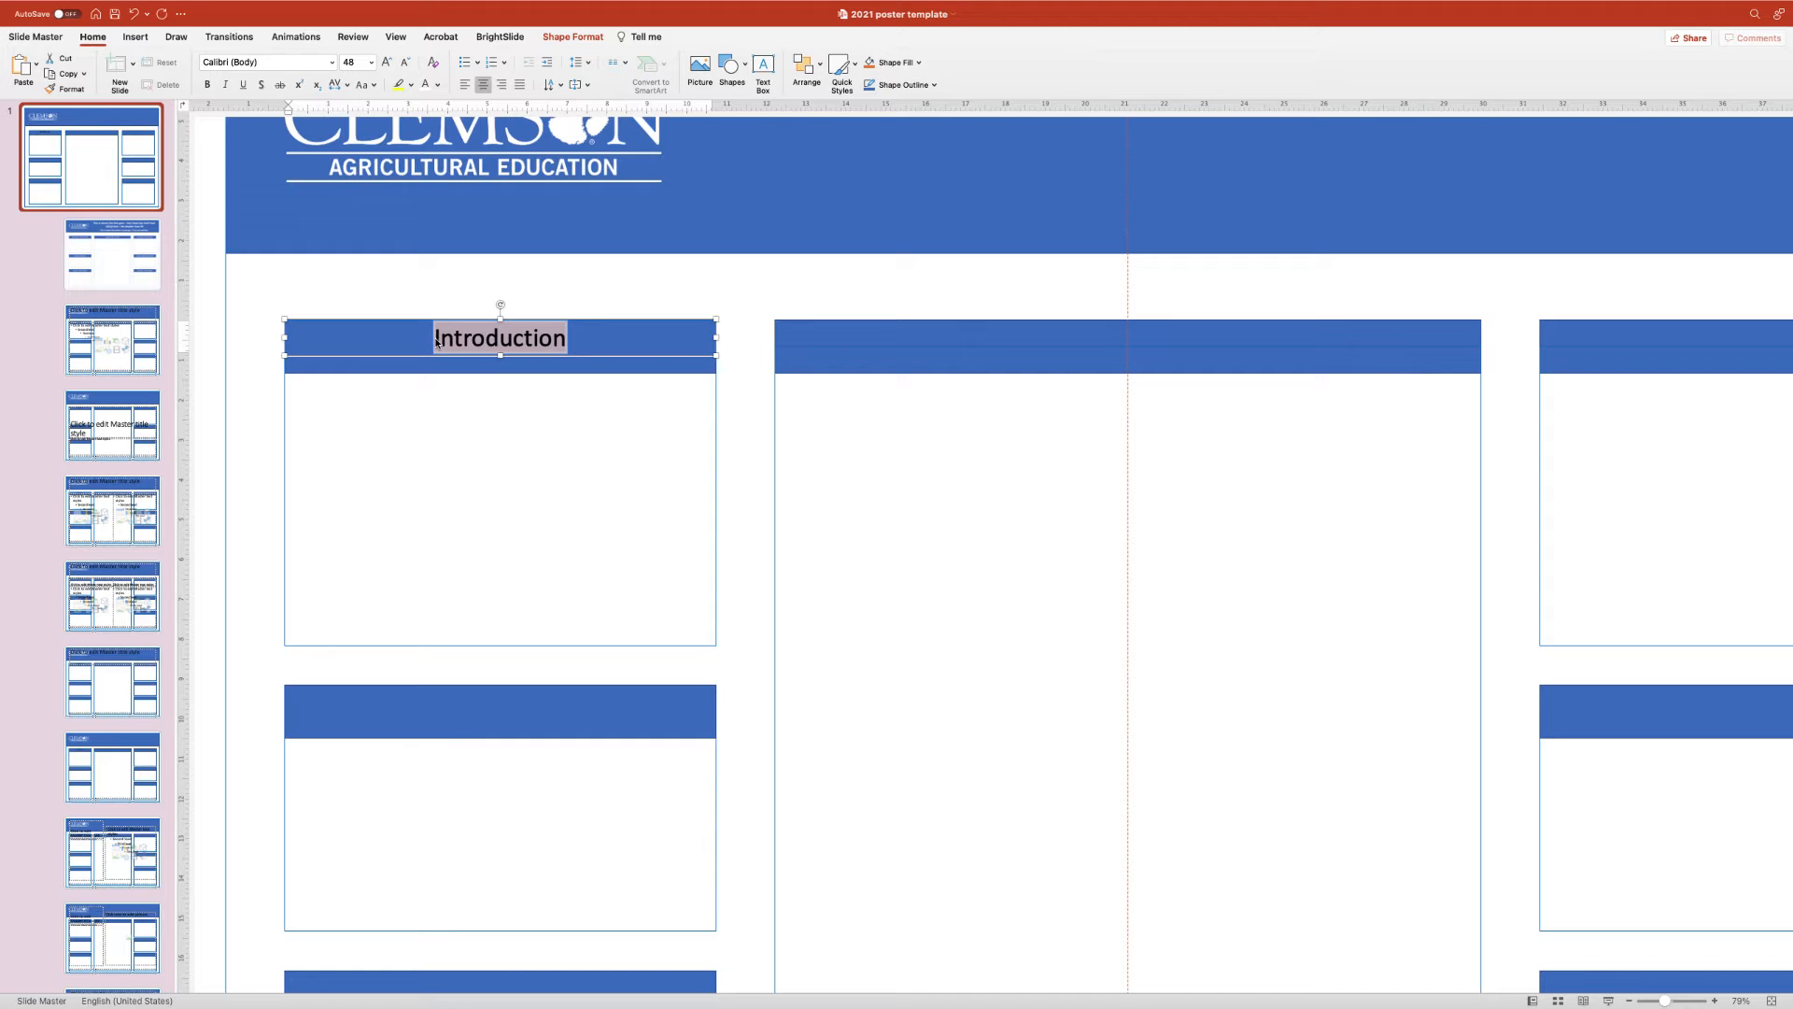
{"action": "left_click", "coordinate": [438, 86]}
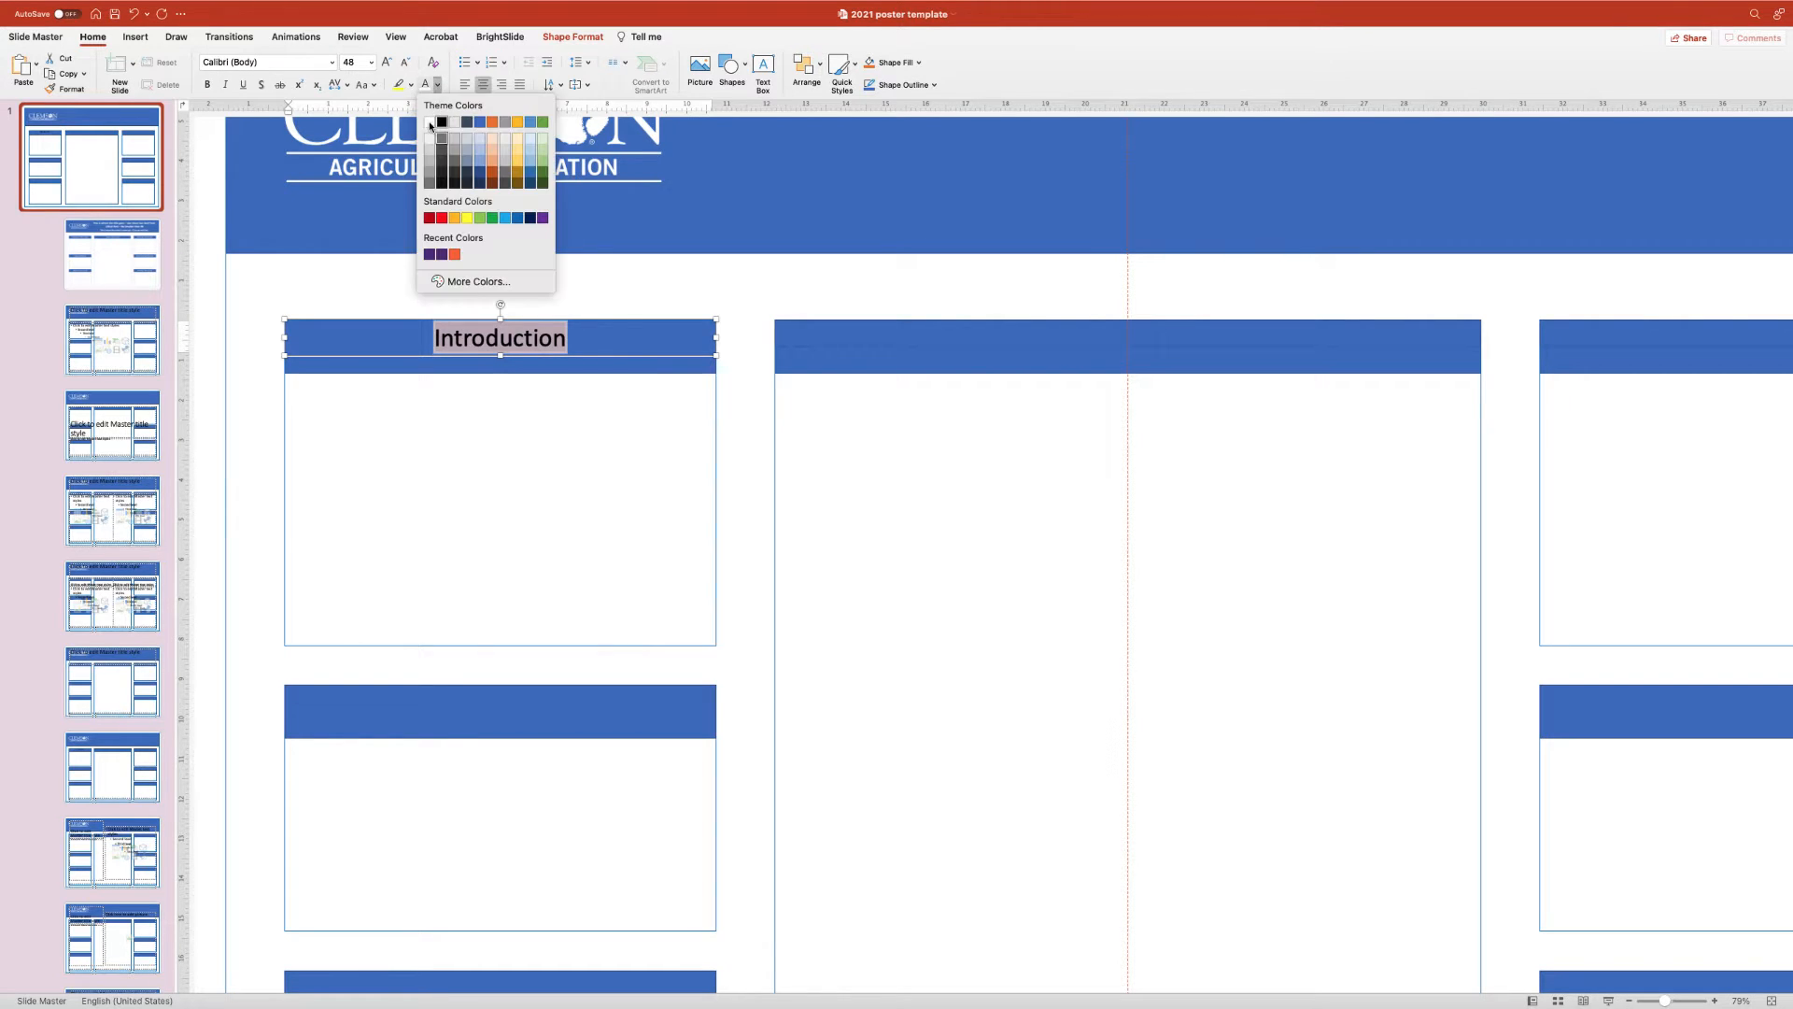
{"action": "left_click", "coordinate": [430, 123]}
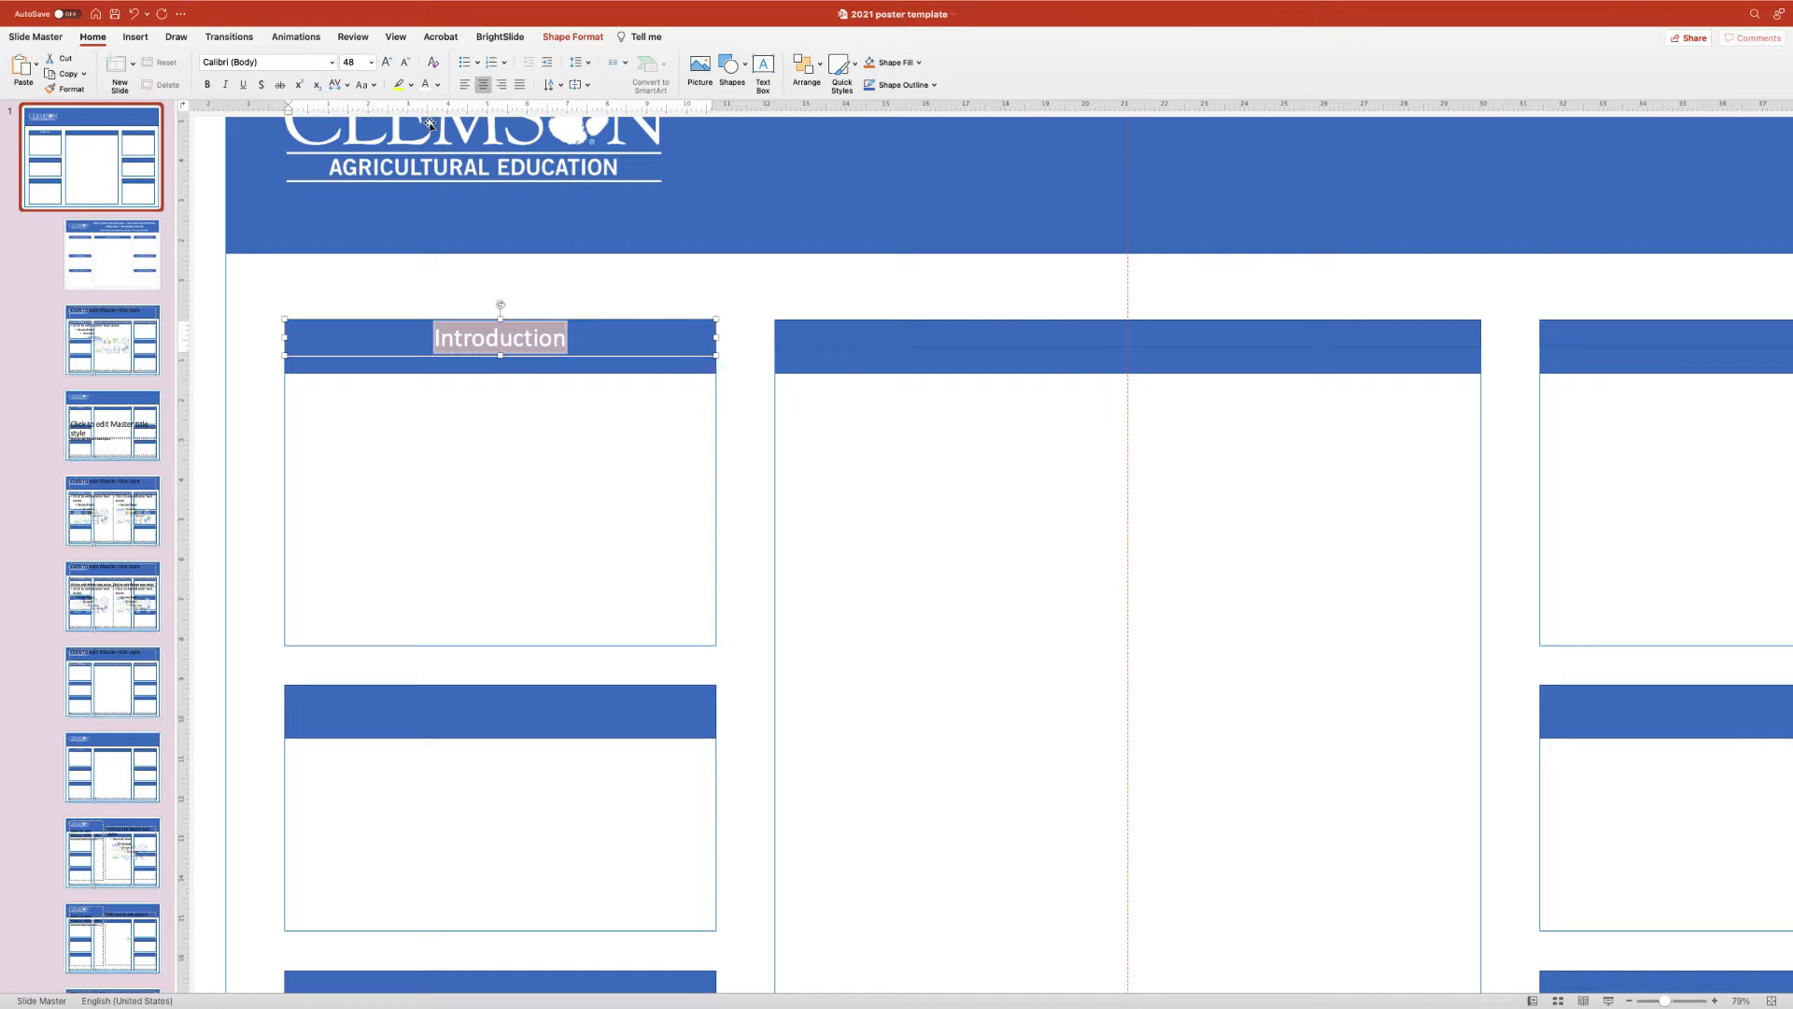
{"action": "left_click", "coordinate": [236, 7]}
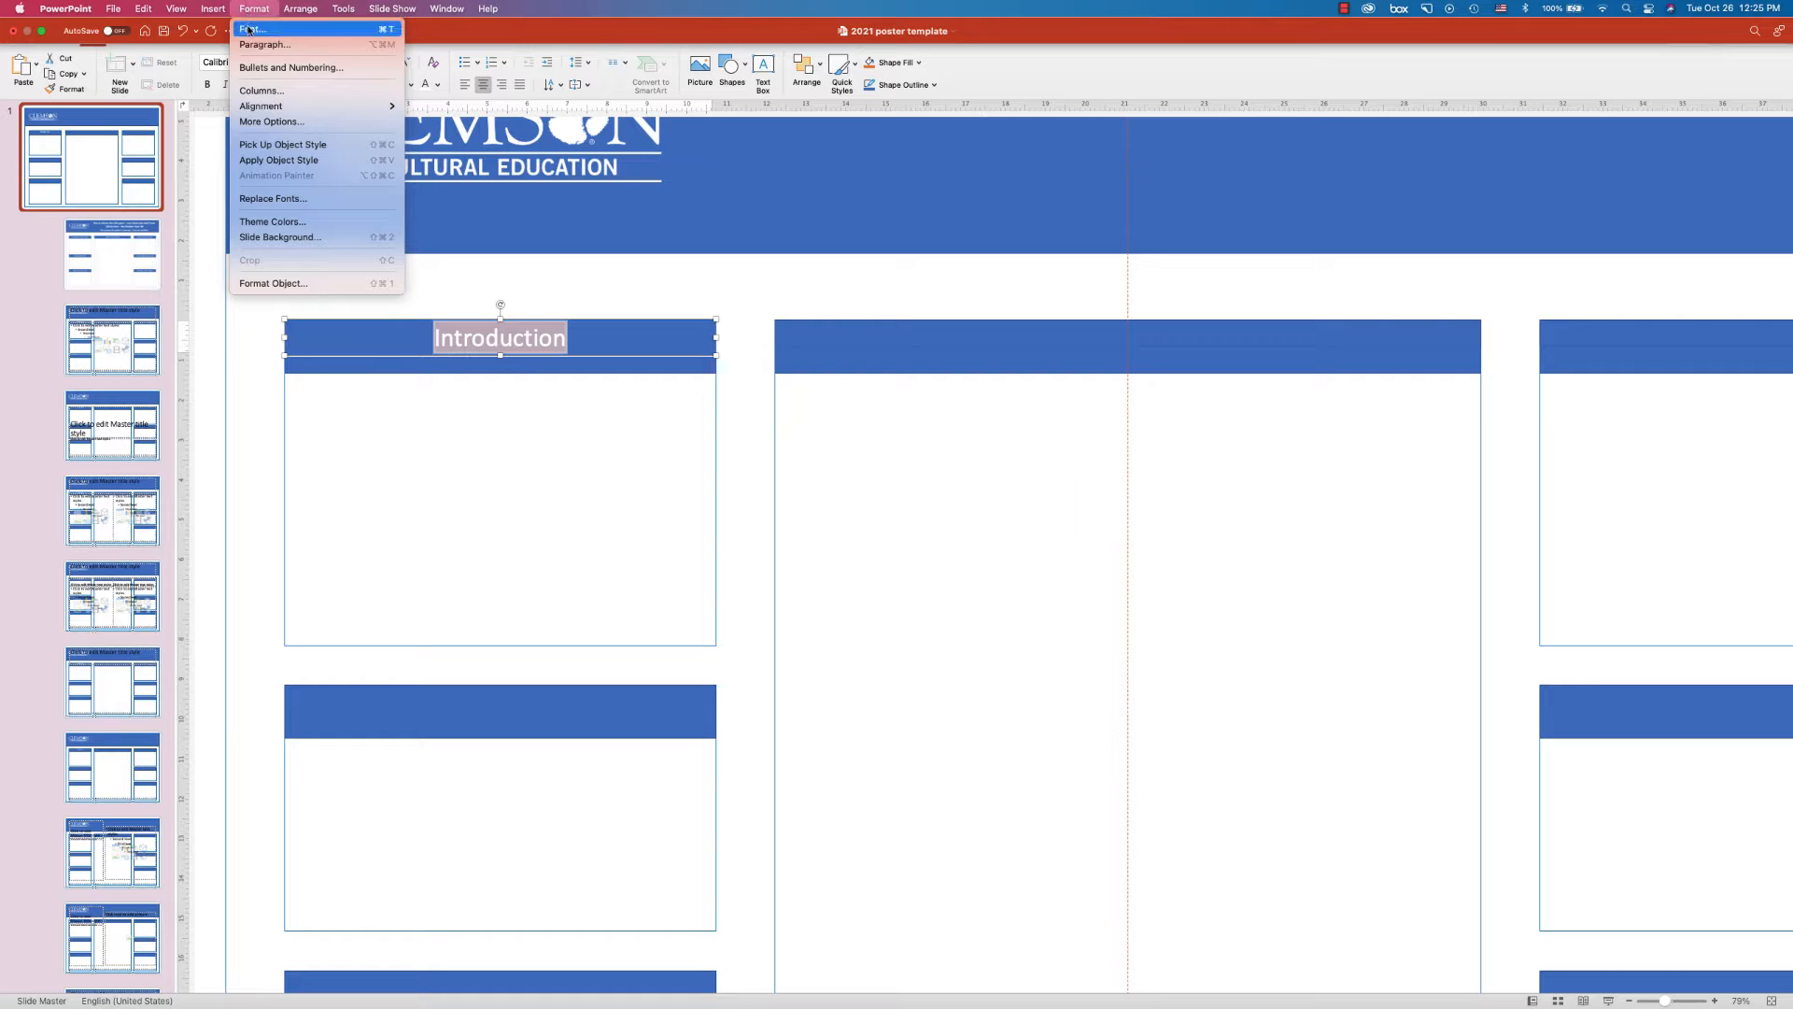
{"action": "left_click", "coordinate": [250, 34]}
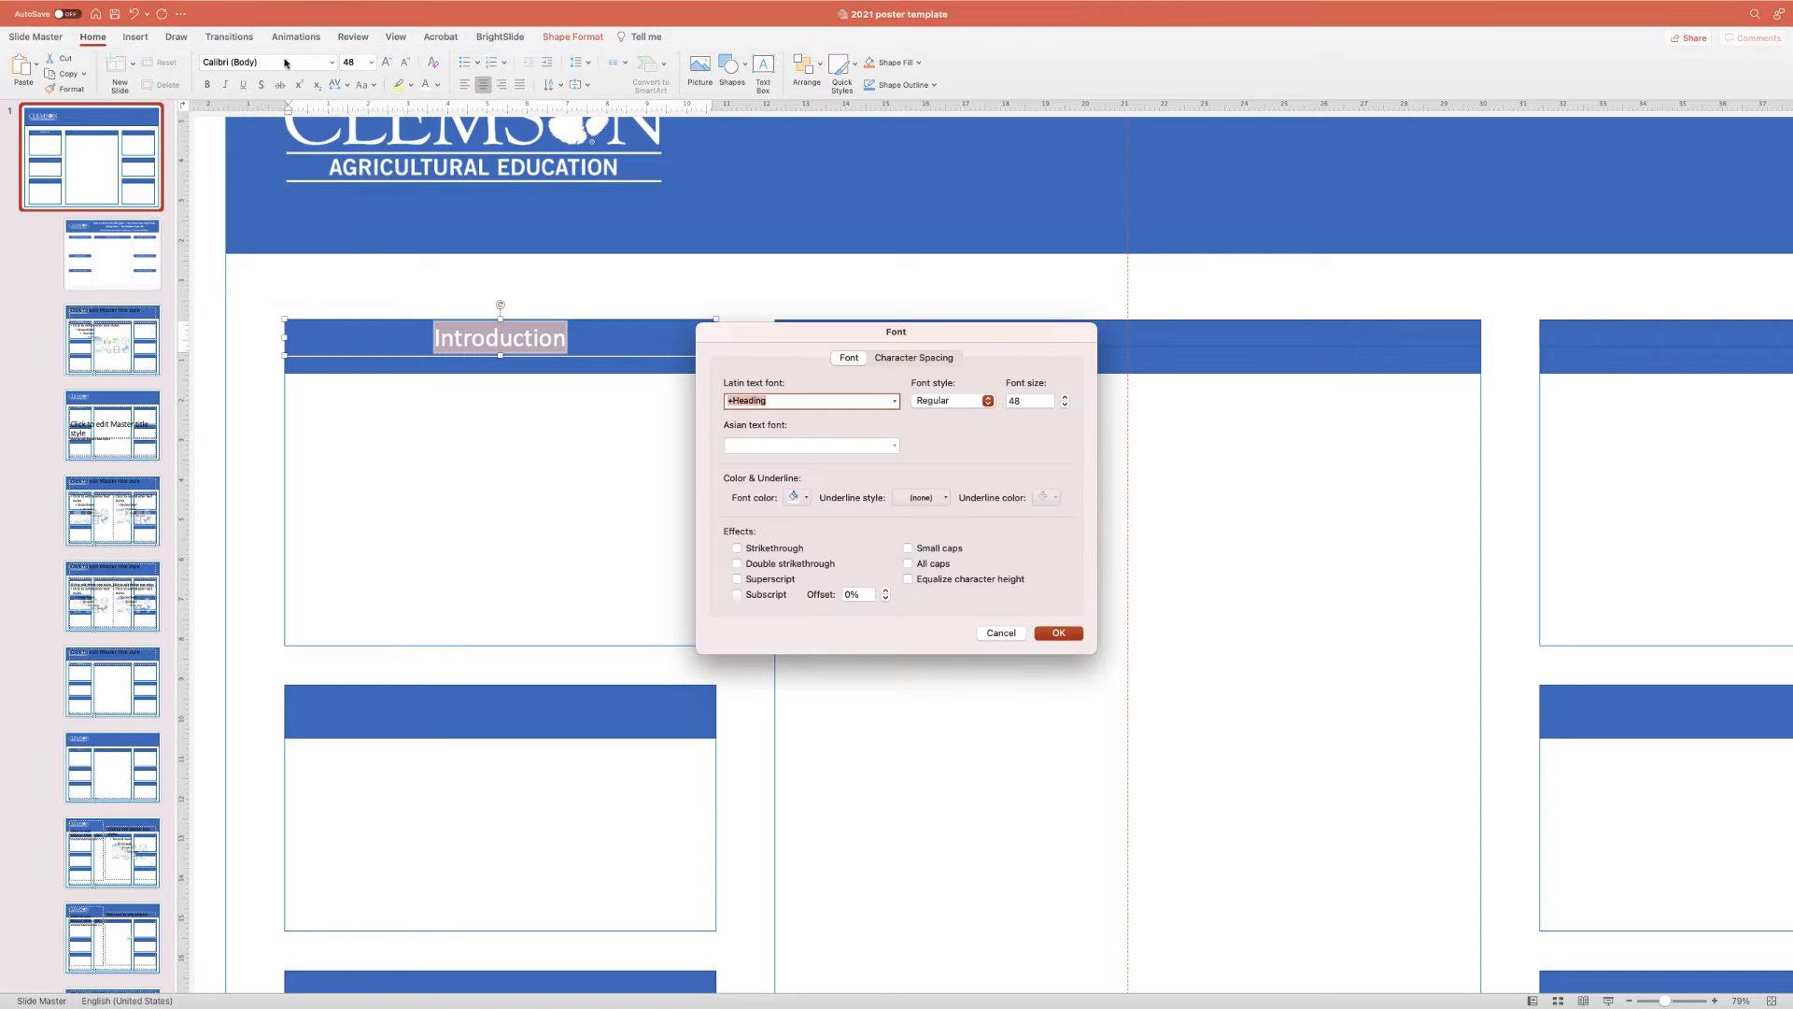
{"action": "left_click", "coordinate": [908, 550]}
{"action": "left_click", "coordinate": [1058, 634]}
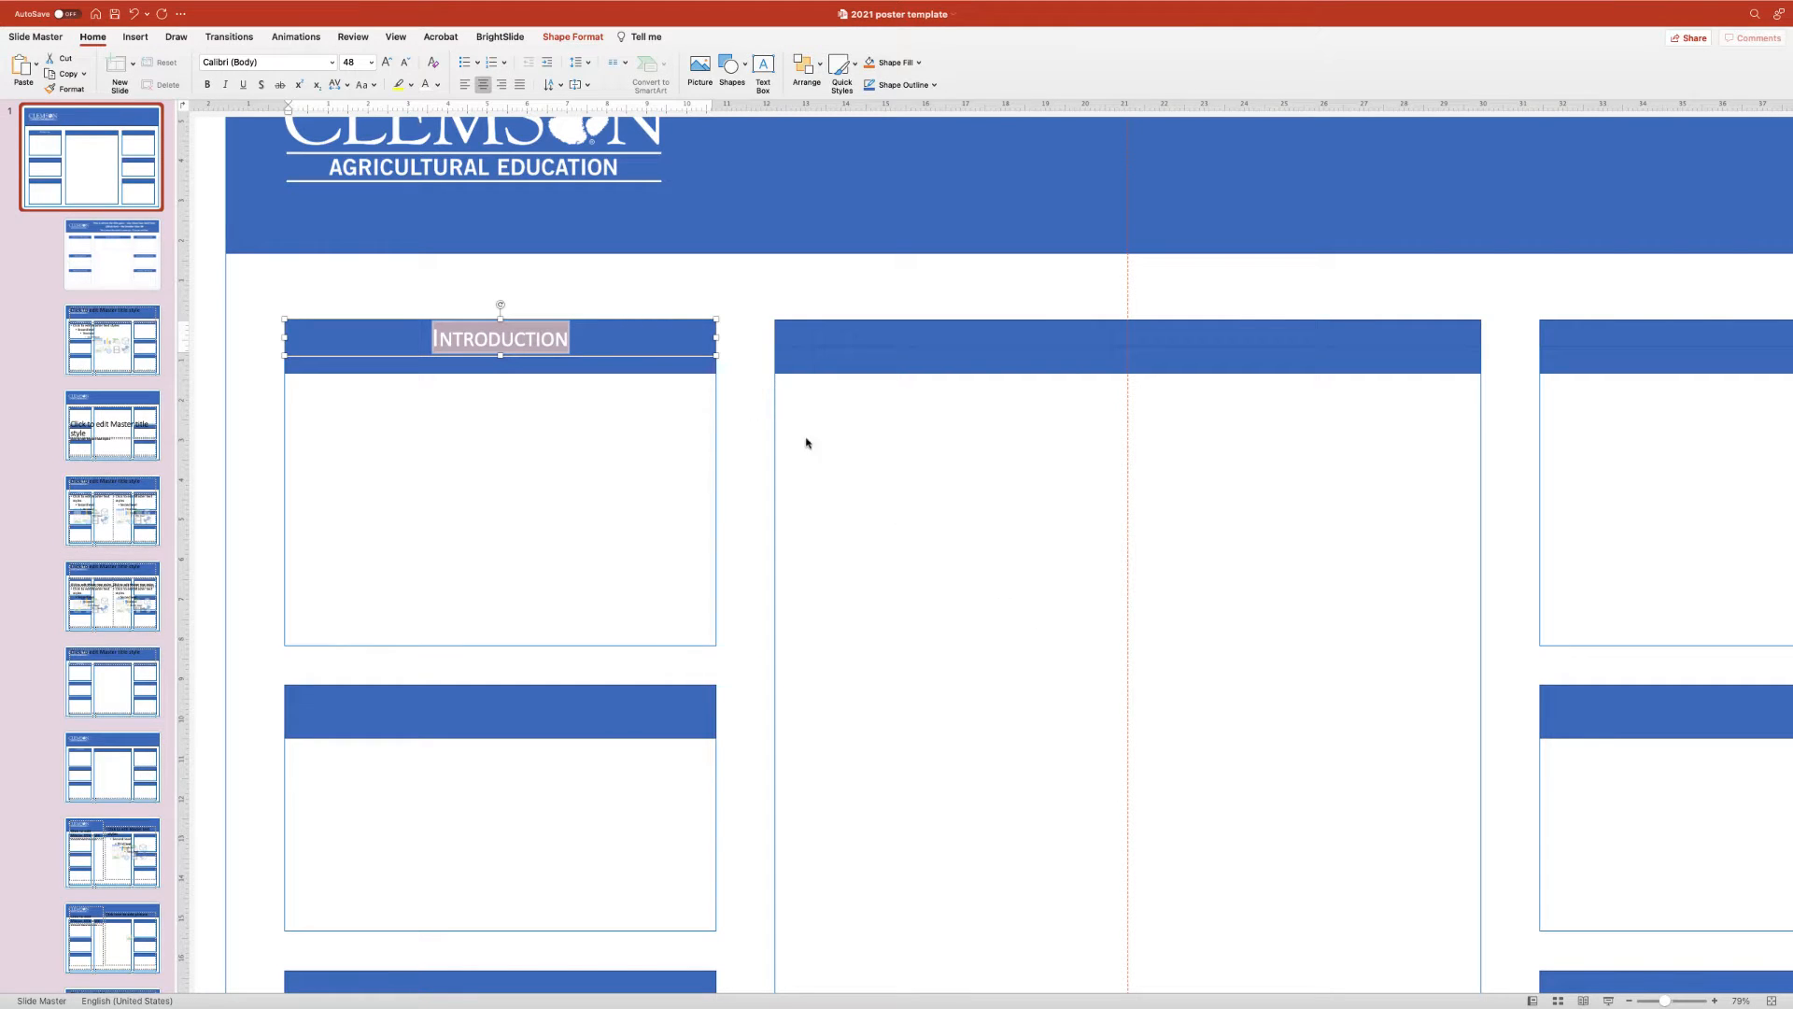
- Align the "Introduction" text box and its blue header bar to each other by center and middle
{"action": "left_click", "coordinate": [734, 384]}
{"action": "left_click", "coordinate": [688, 372]}
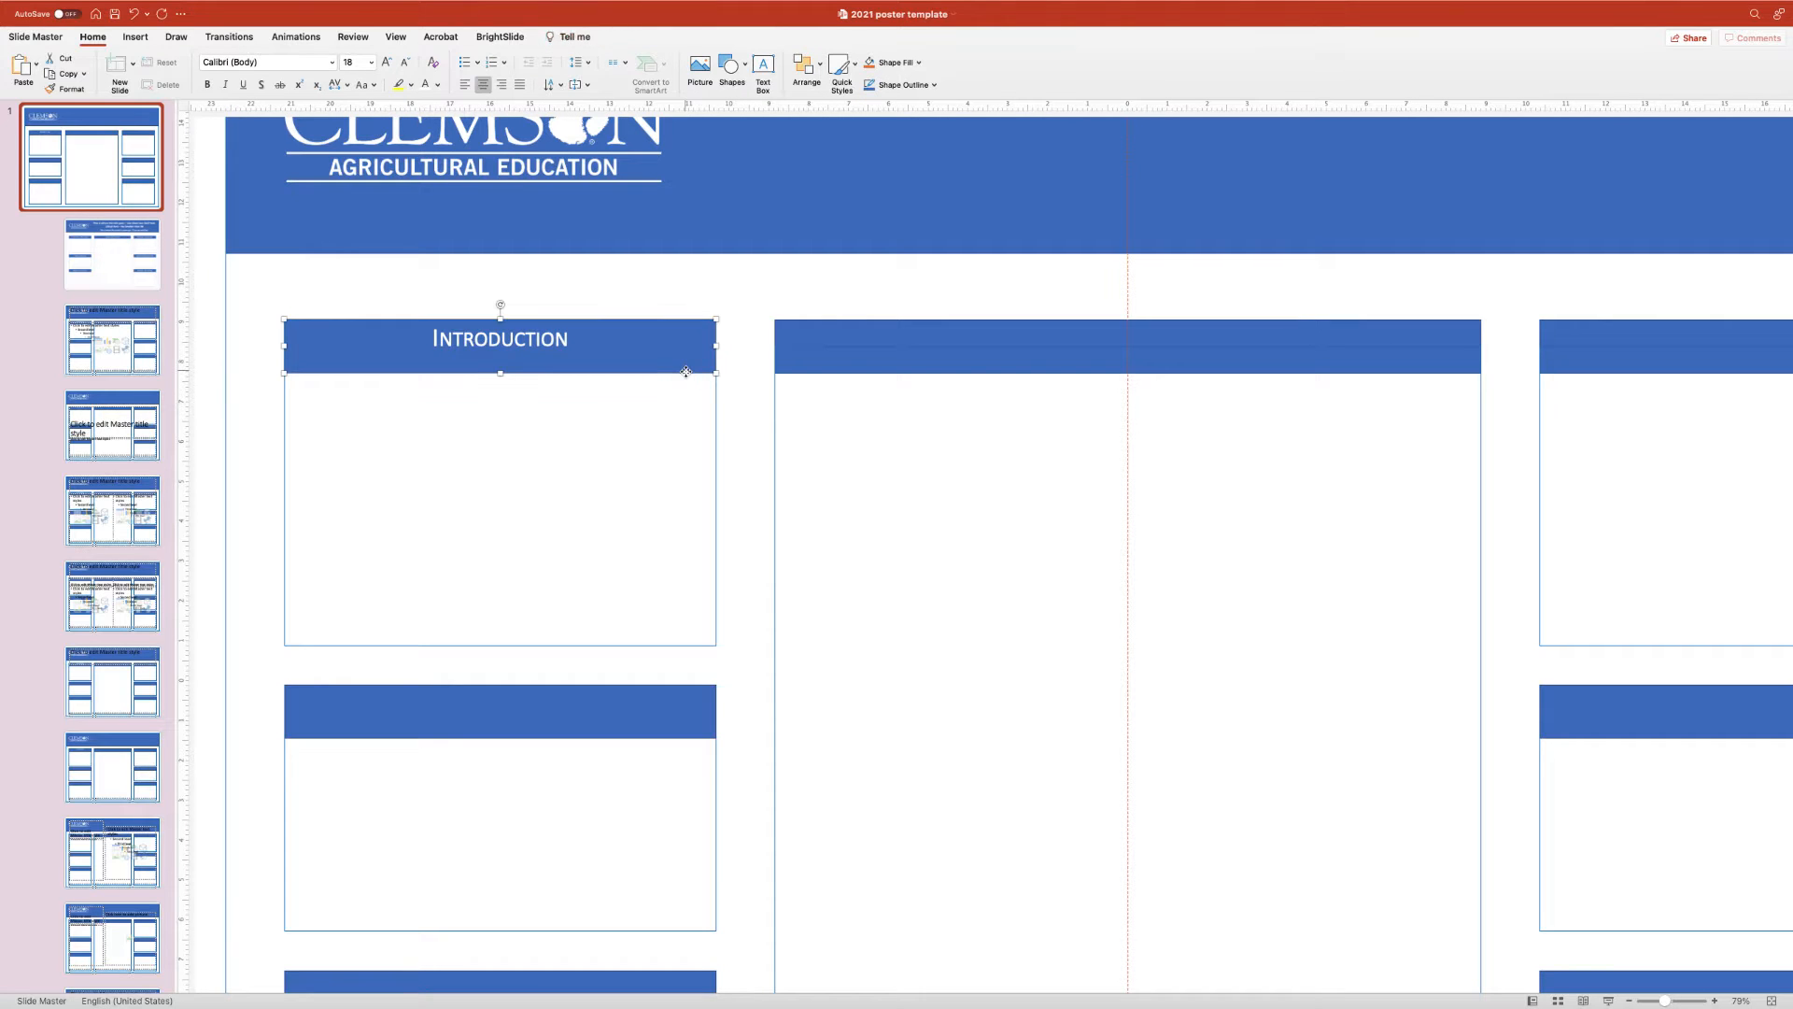
{"action": "left_click", "coordinate": [546, 343]}
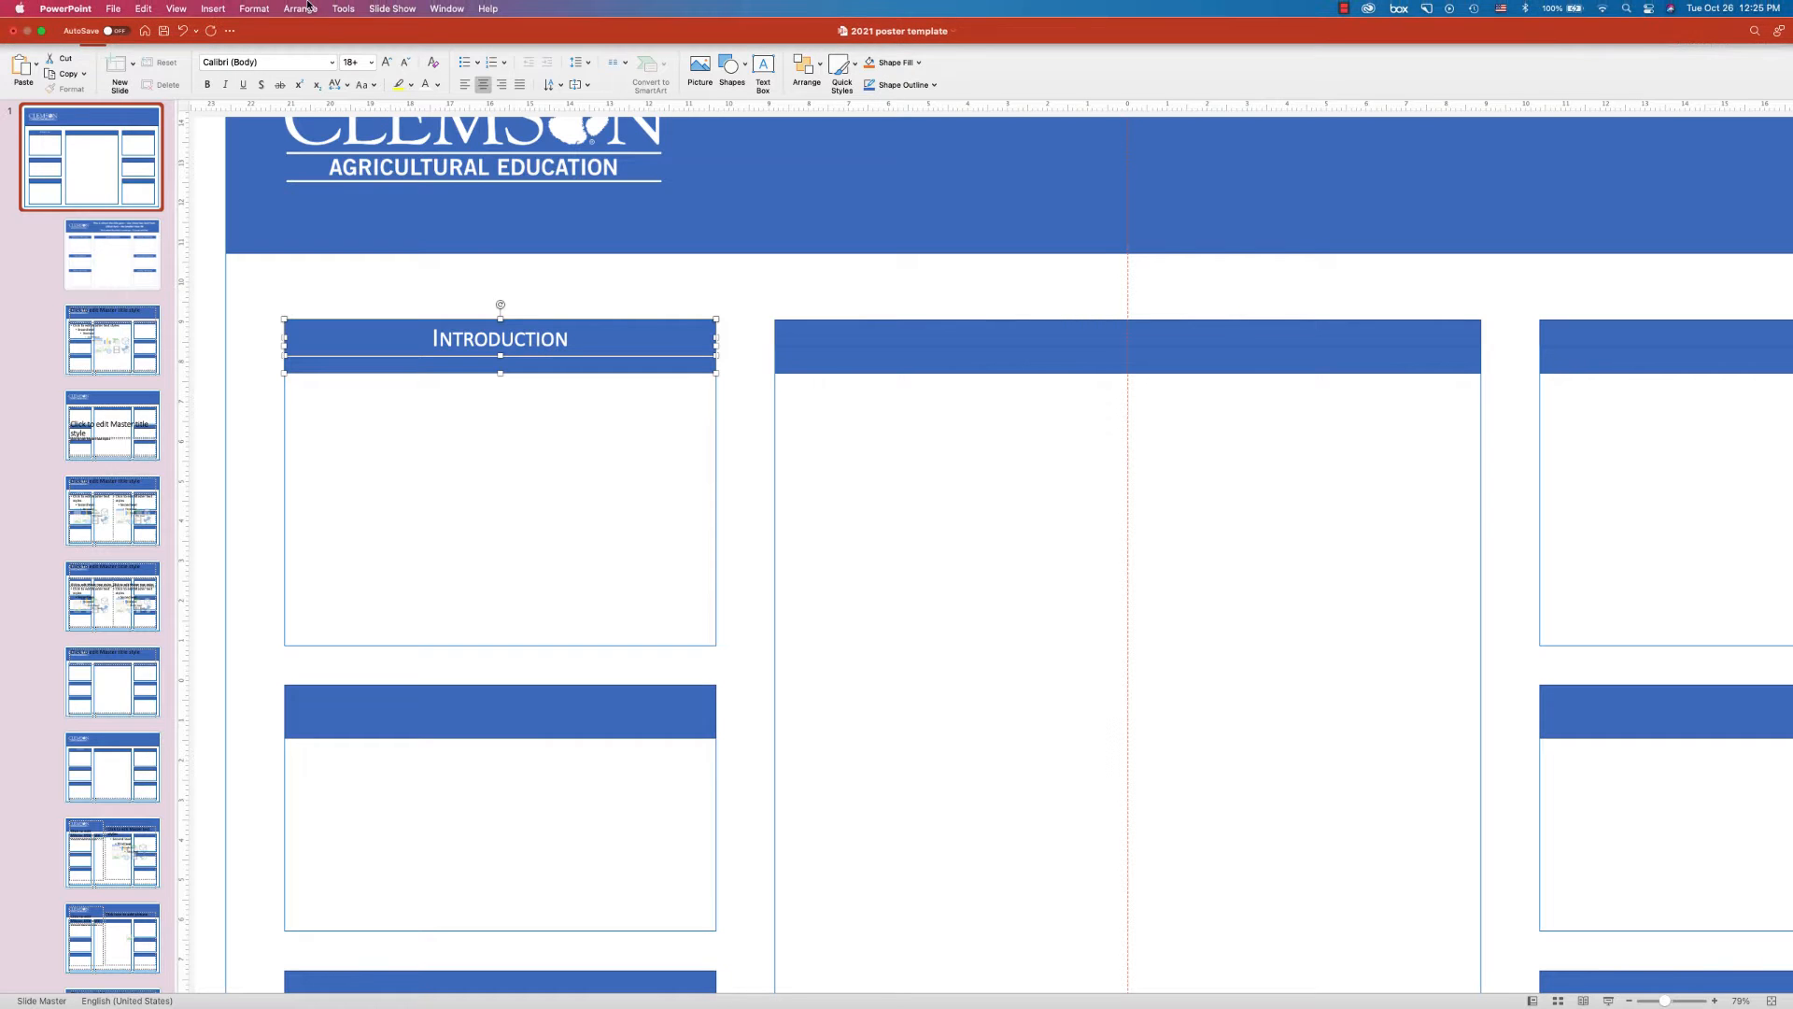
{"action": "left_click", "coordinate": [307, 5]}
{"action": "mouse_move", "coordinate": [374, 168]}
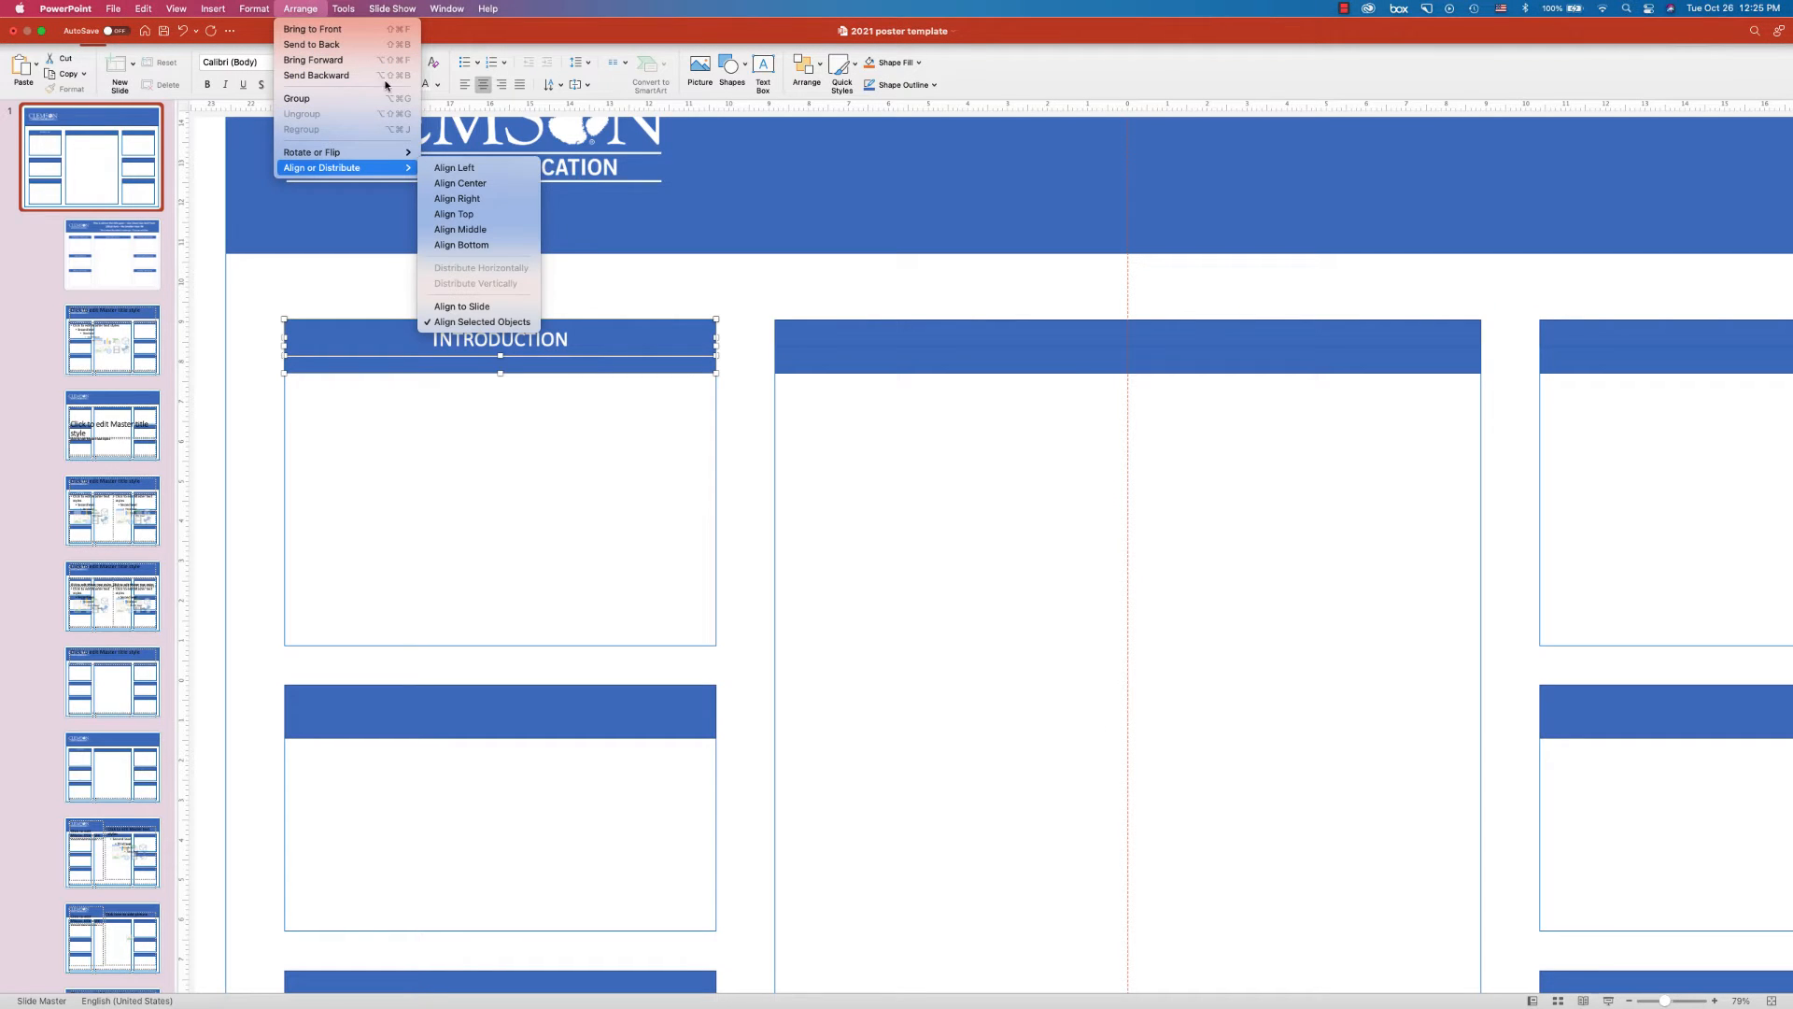
{"action": "left_click", "coordinate": [487, 184]}
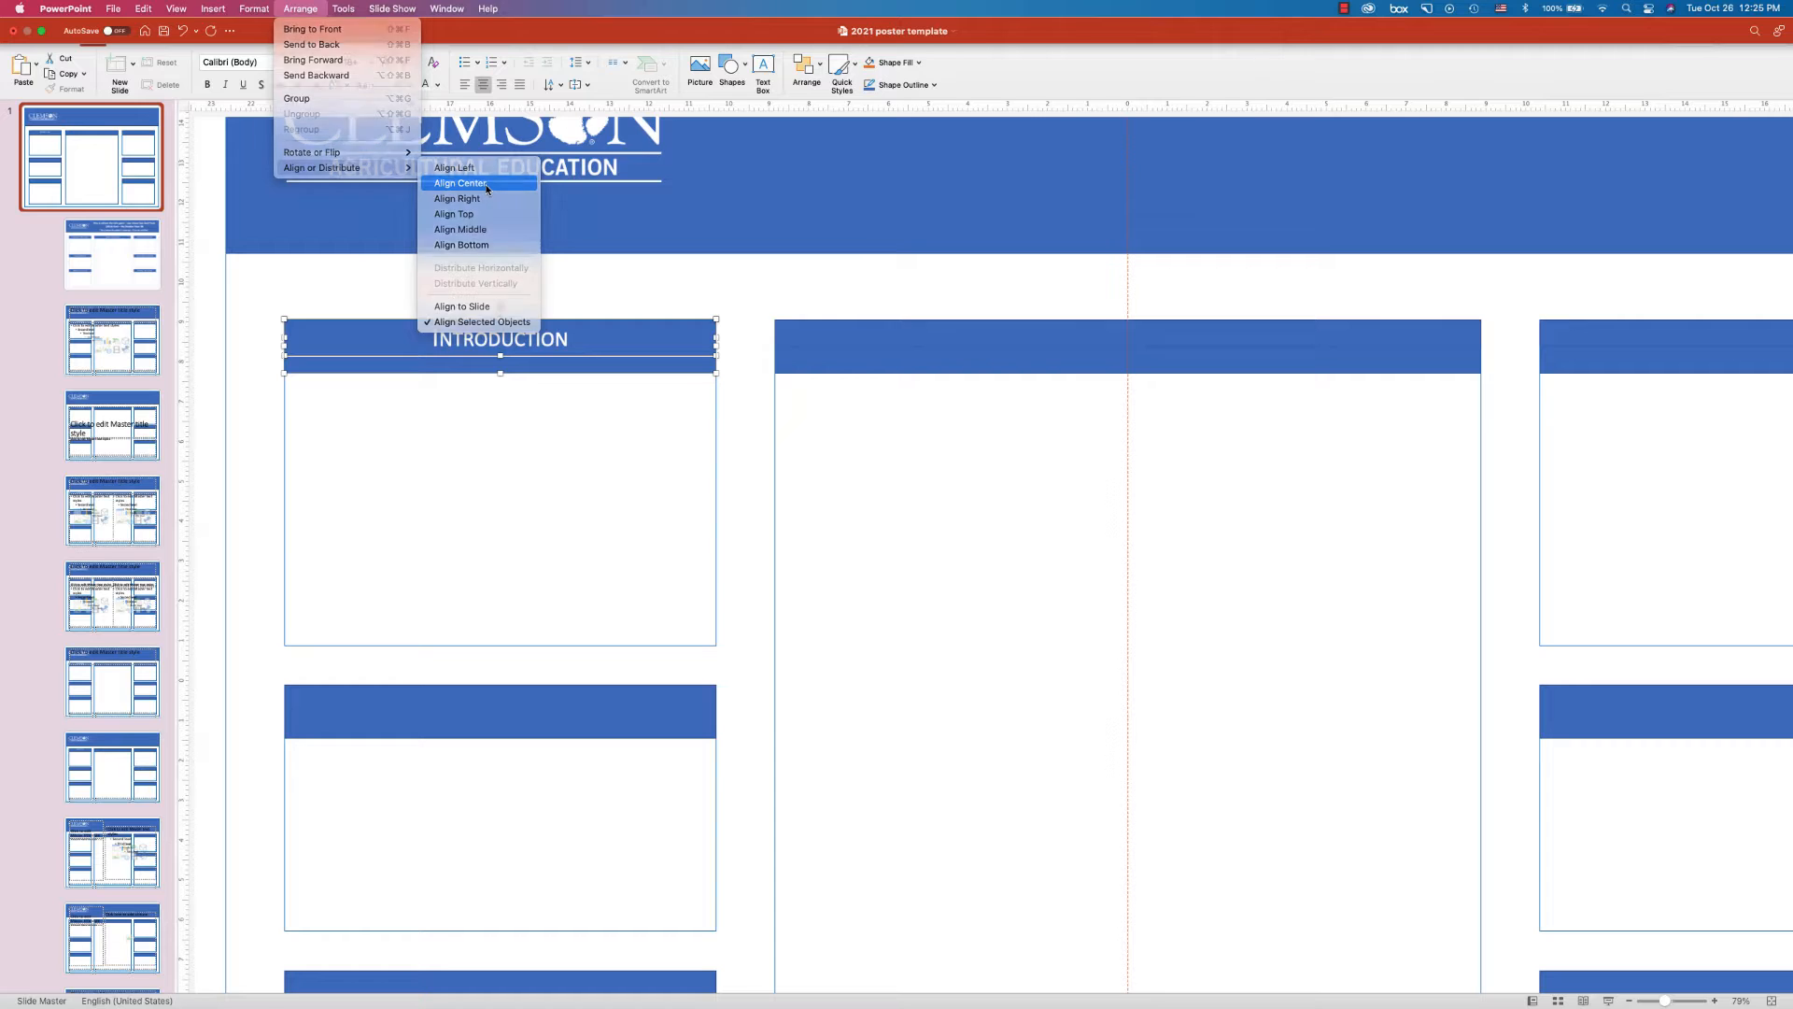
{"action": "left_click", "coordinate": [299, 8]}
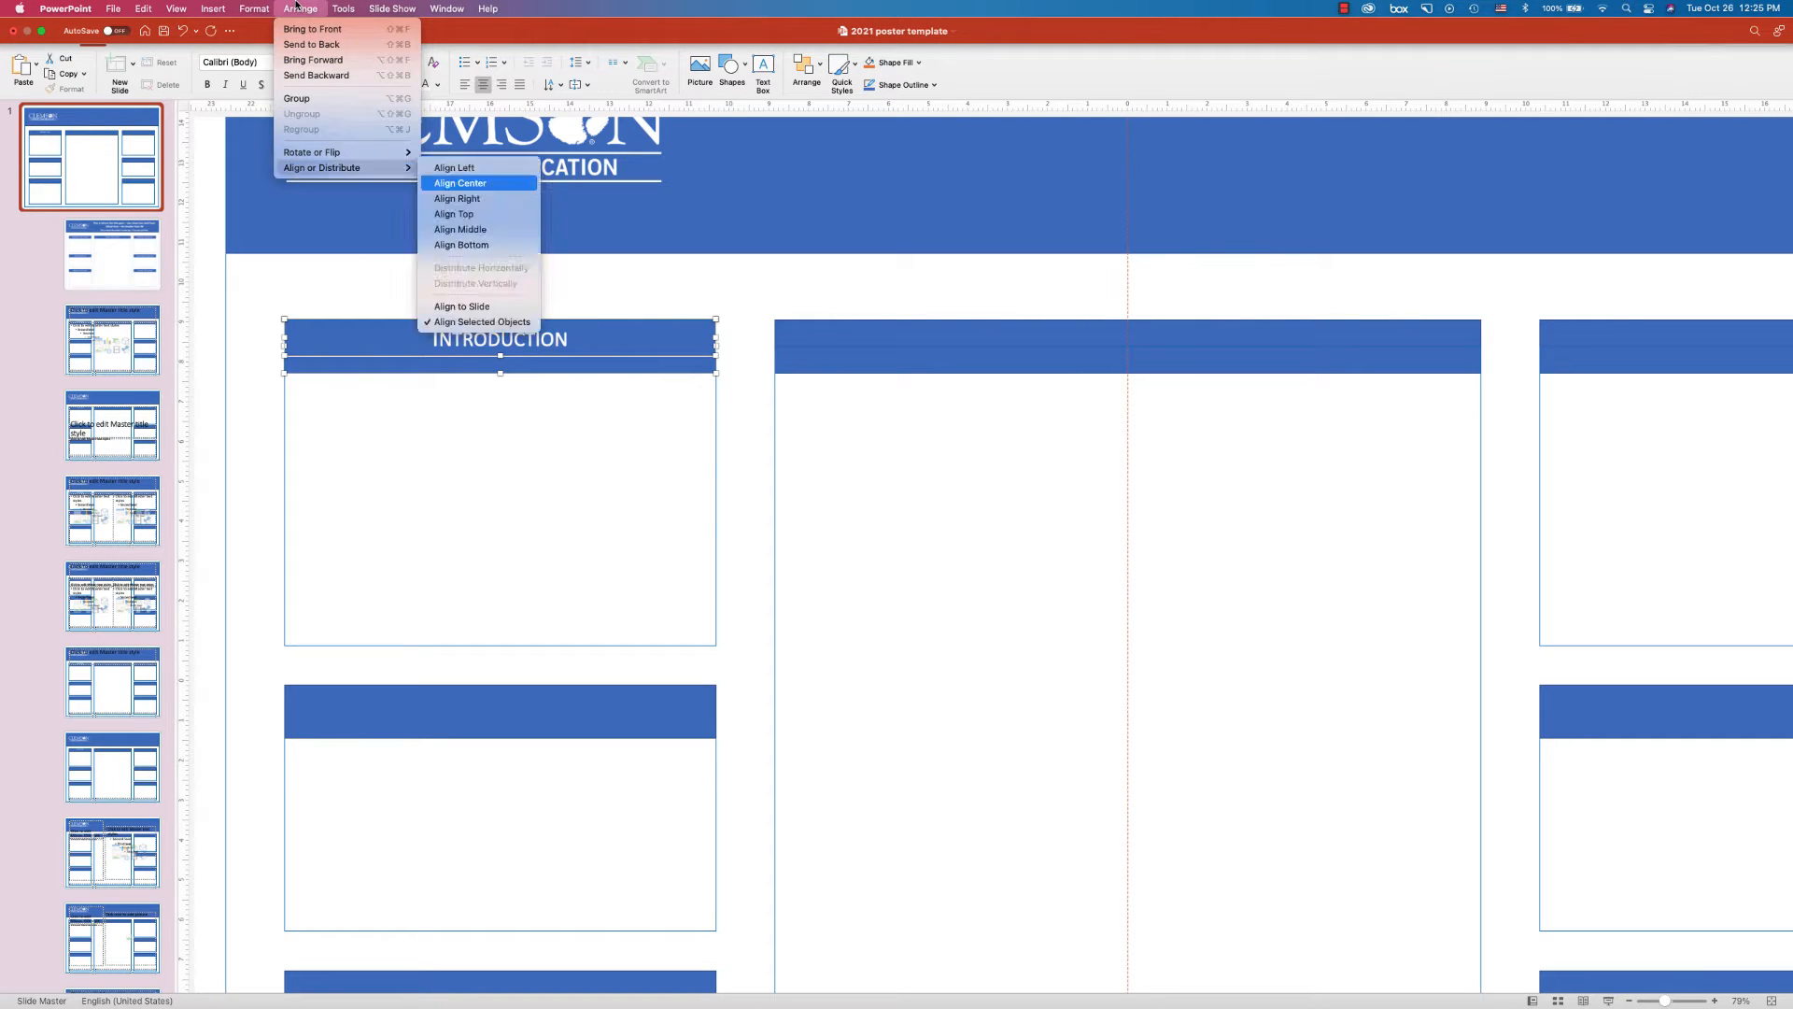
{"action": "left_click", "coordinate": [501, 232]}
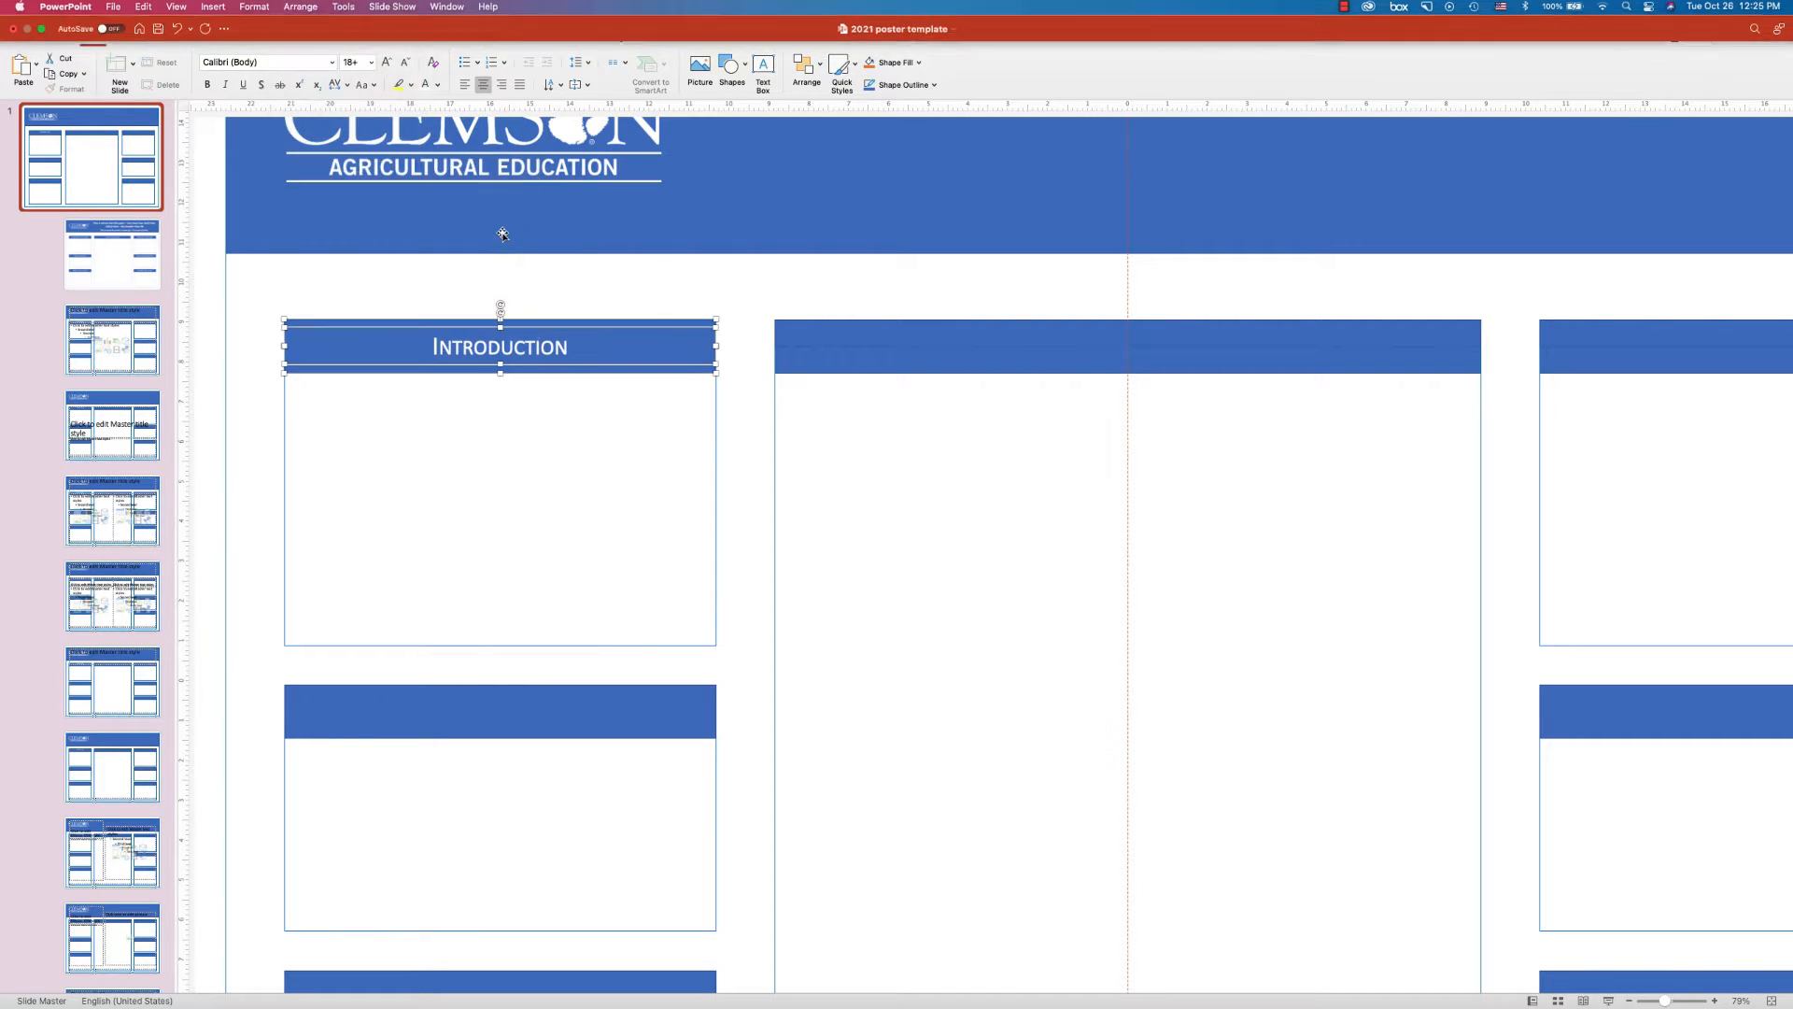
{"action": "left_click", "coordinate": [626, 290]}
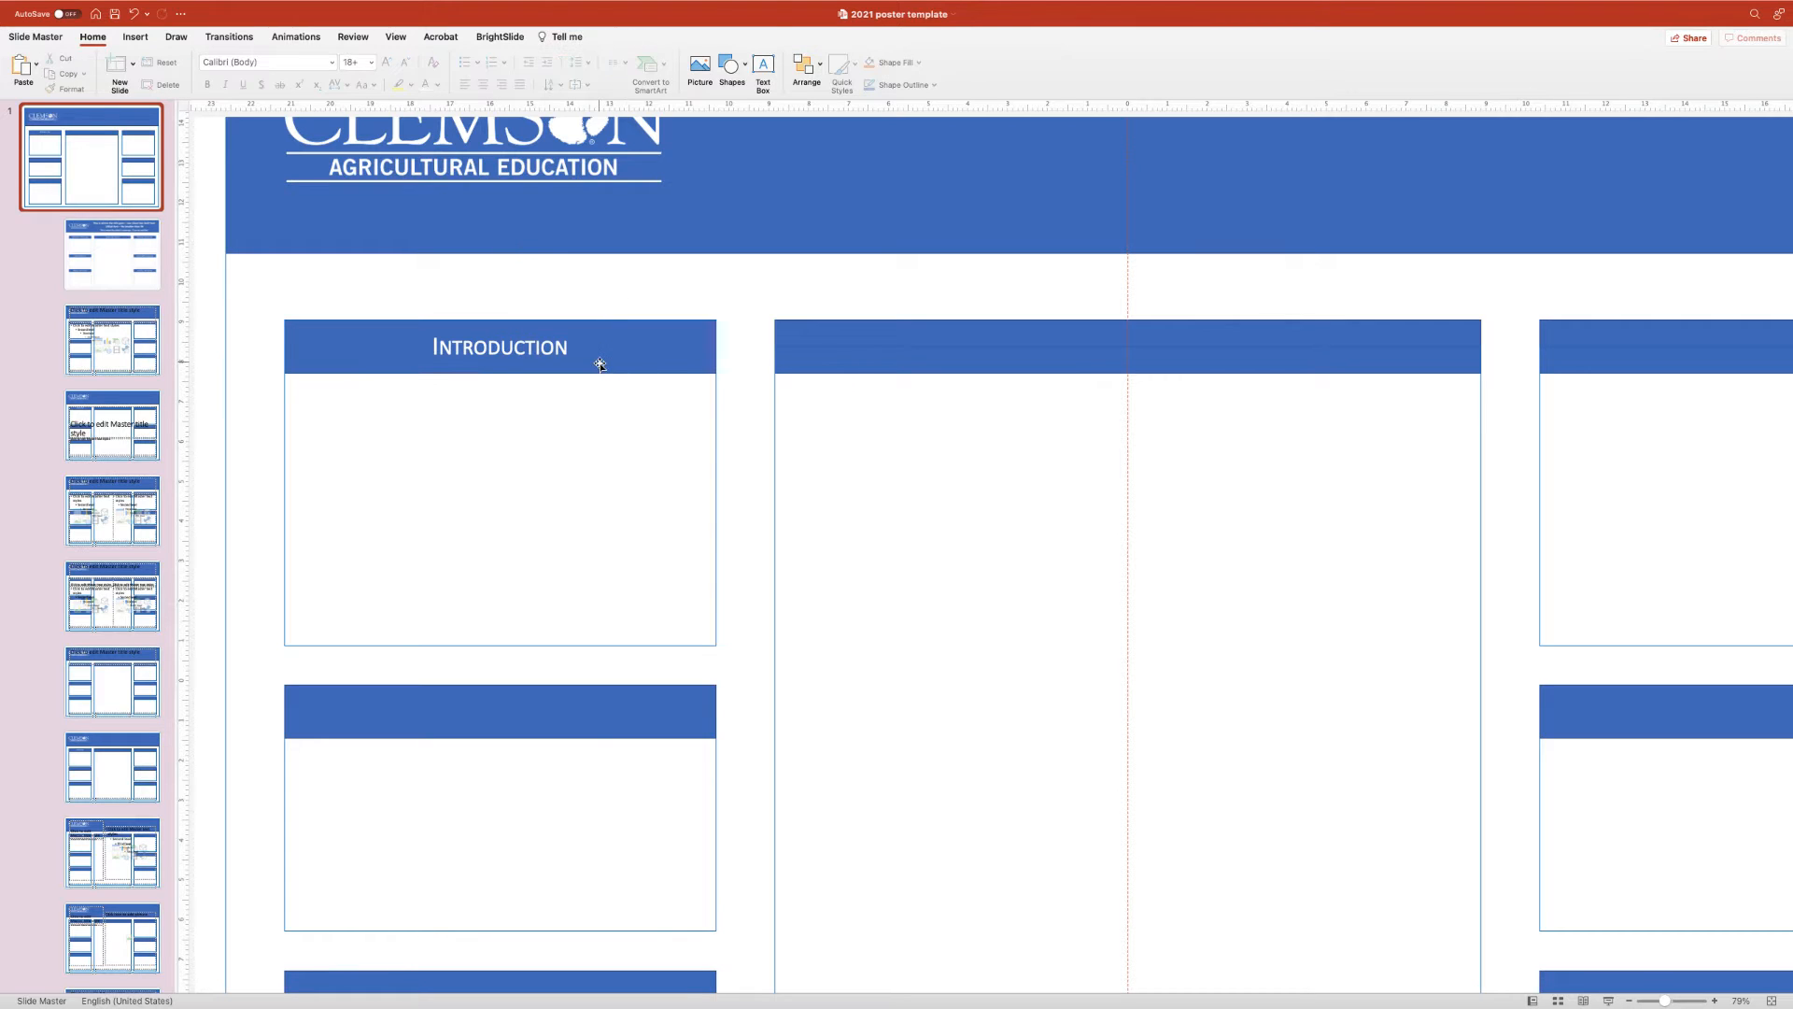
- Duplicate the "Introduction" heading onto the left column's second header bar and align the two by center and middle
{"action": "left_click", "coordinate": [542, 351]}
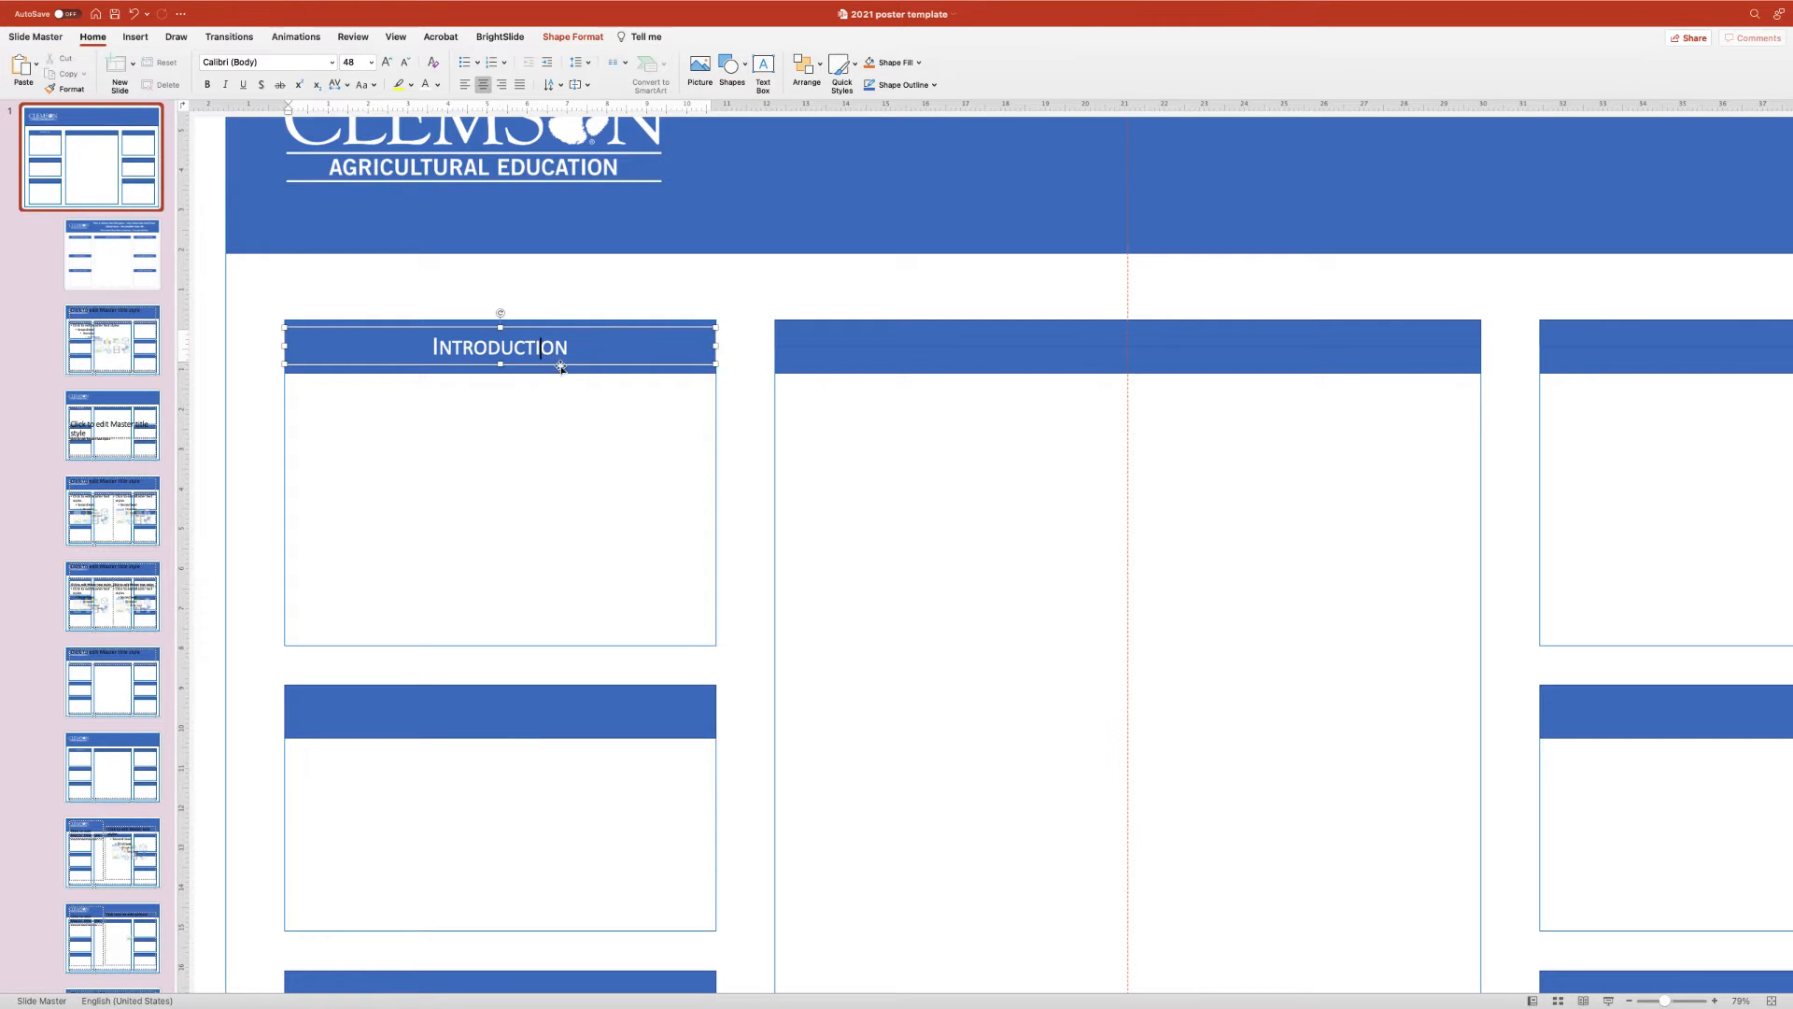
{"action": "left_click_drag", "start_coordinate": [562, 370], "coordinate": [560, 737]}
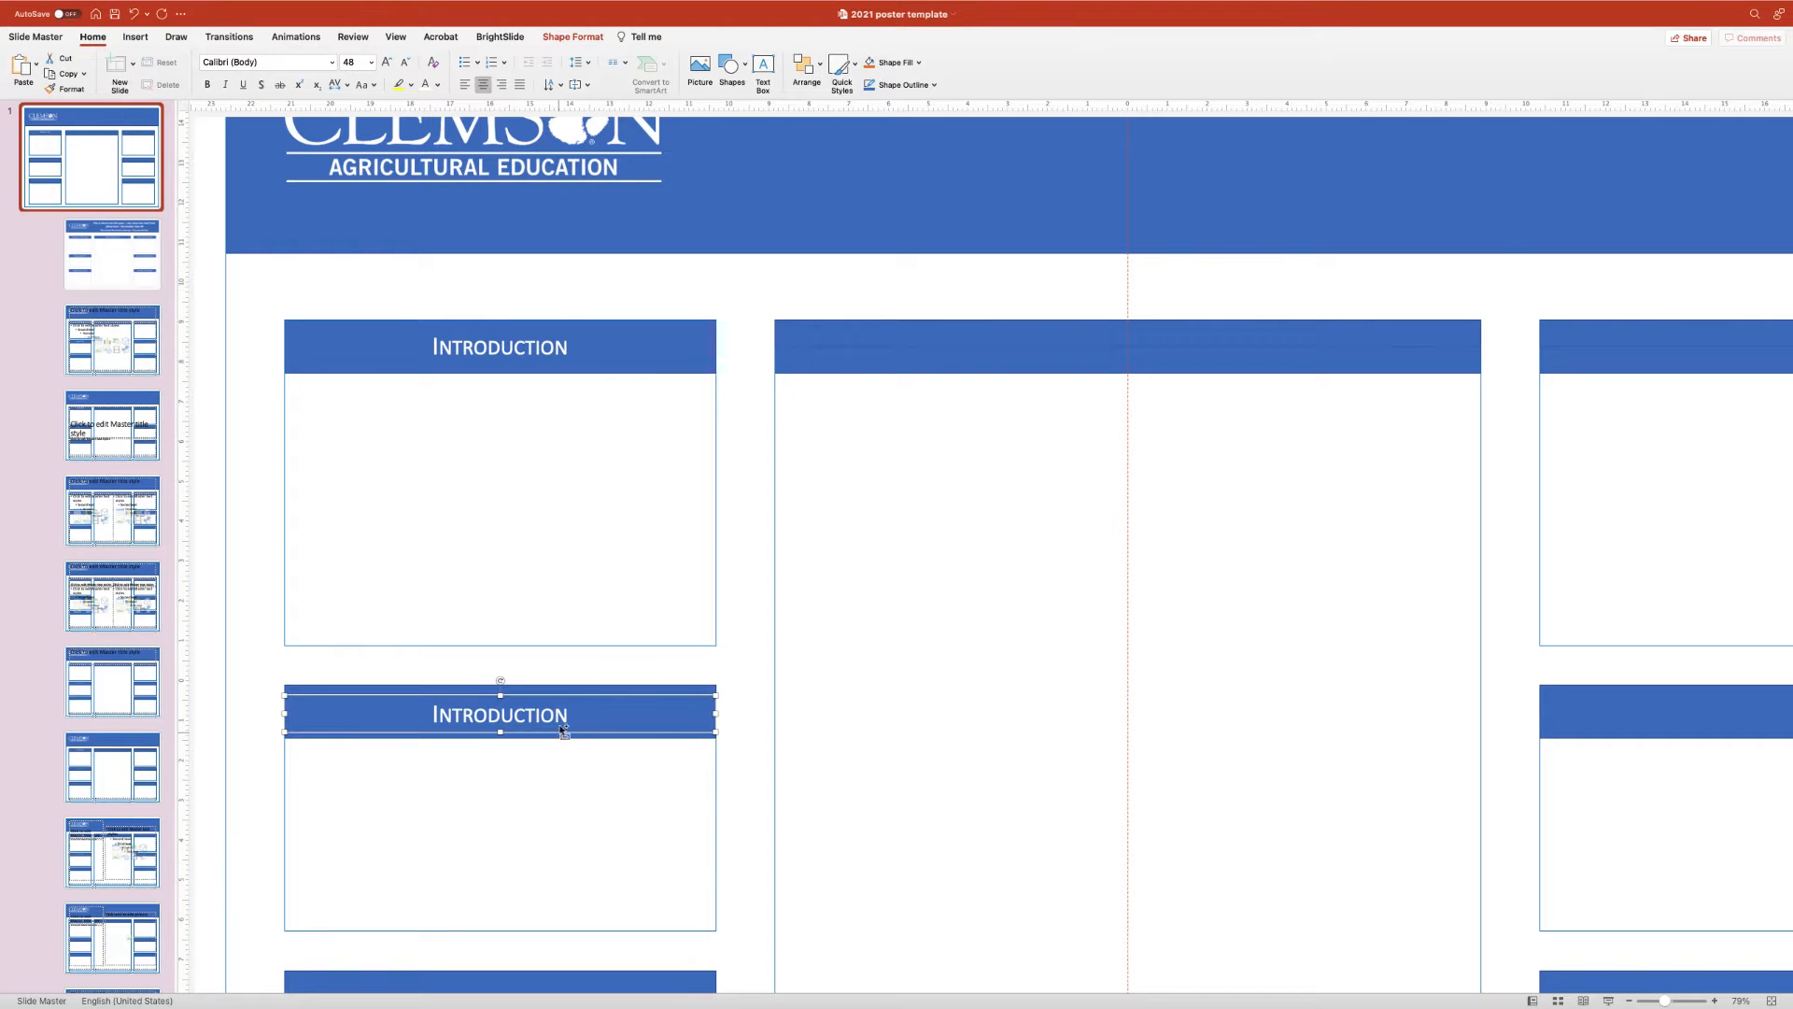
{"action": "left_click", "coordinate": [569, 690], "text": "shift"}
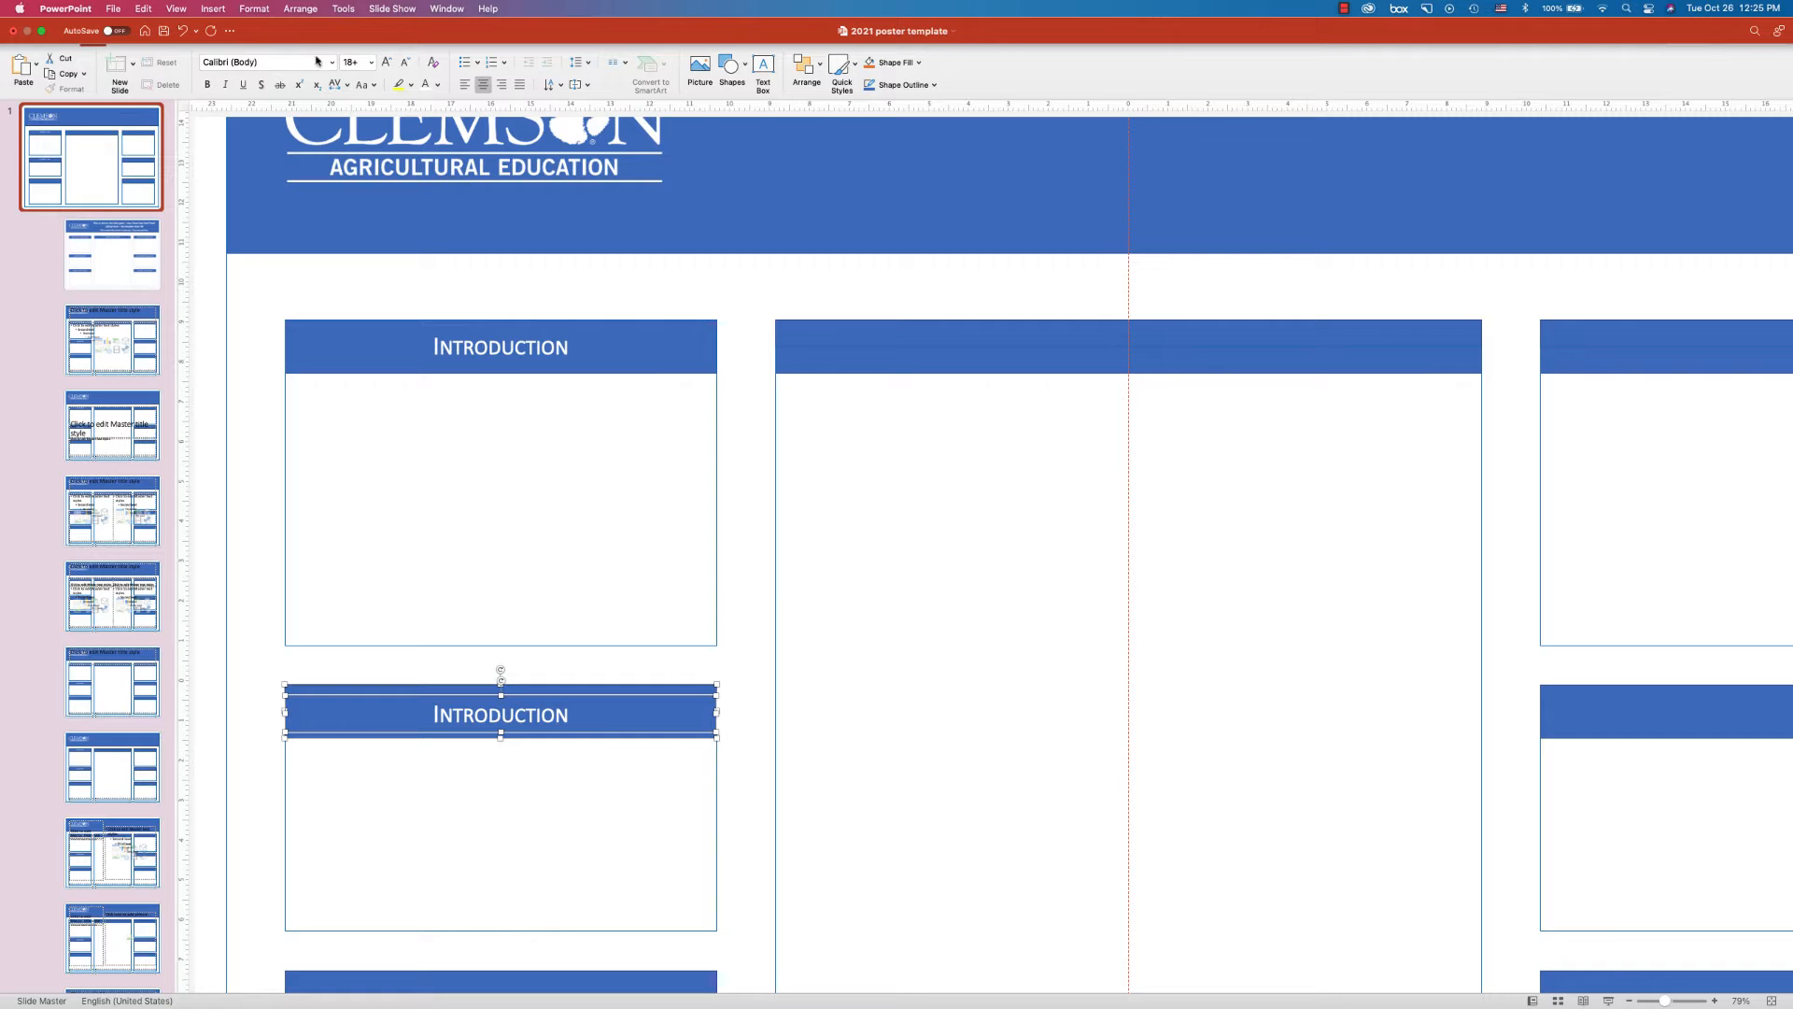
{"action": "left_click", "coordinate": [297, 9]}
{"action": "mouse_move", "coordinate": [409, 168]}
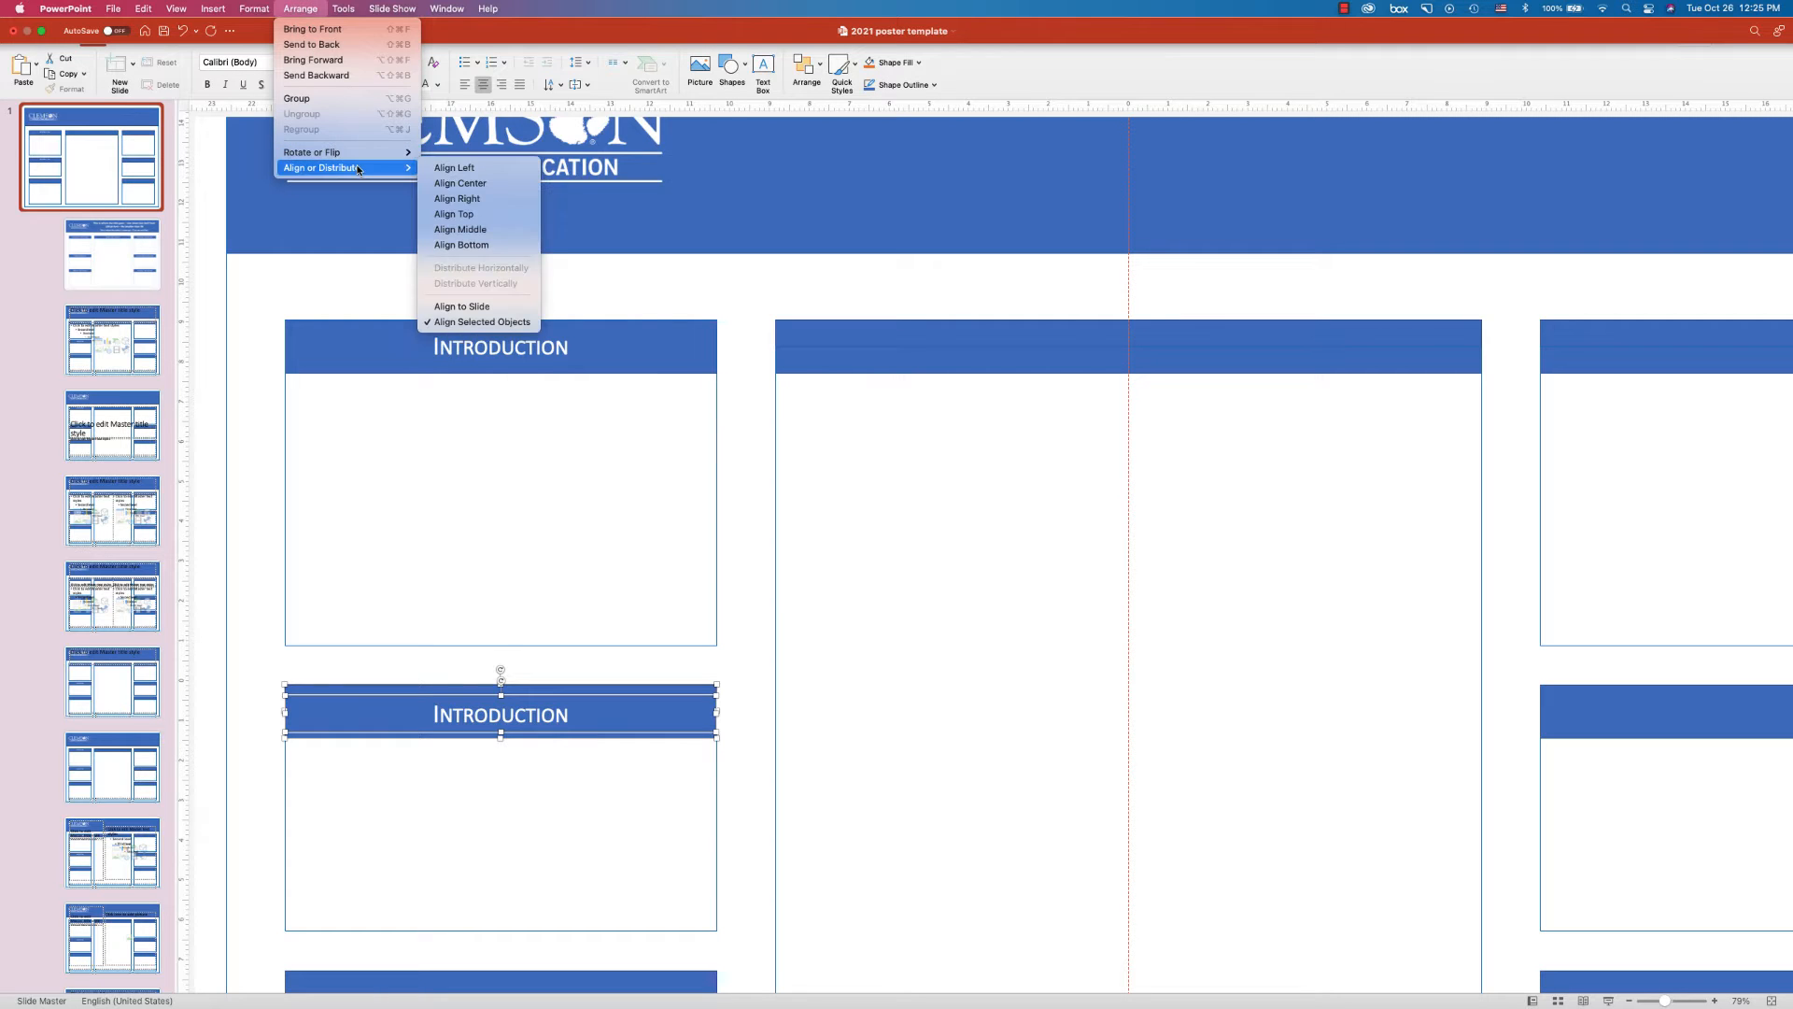
{"action": "left_click", "coordinate": [463, 184]}
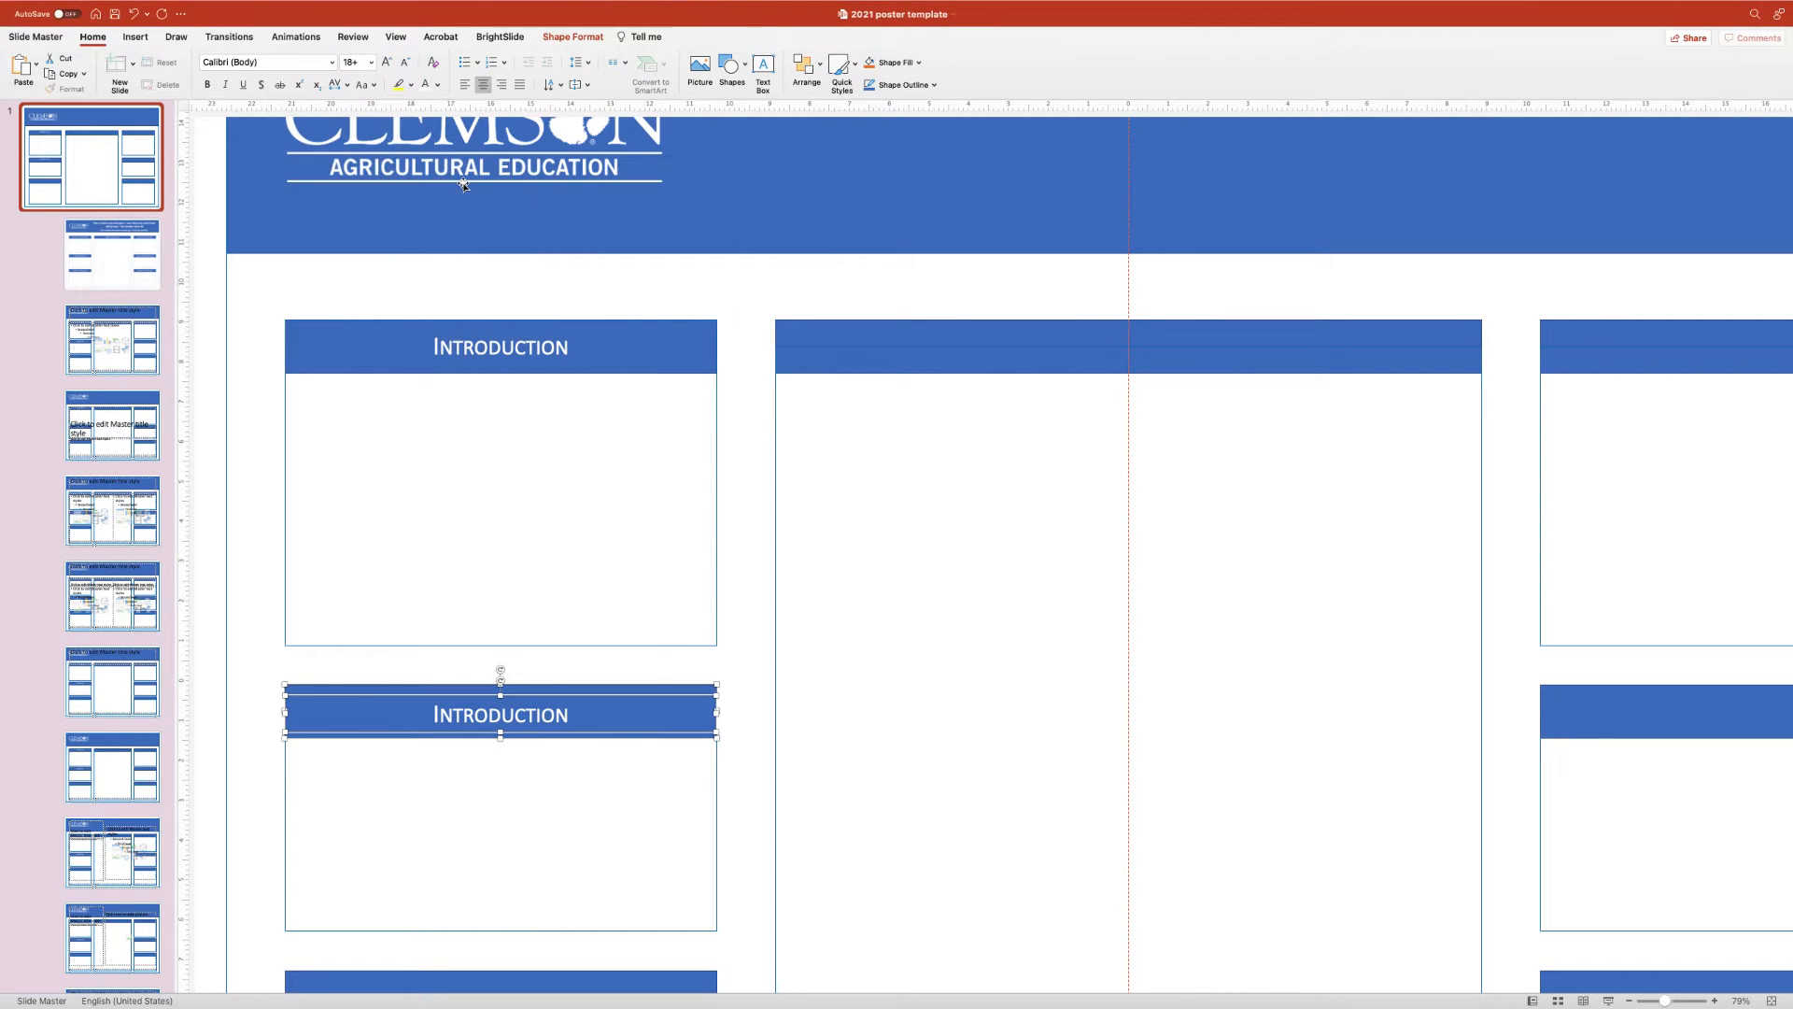
{"action": "left_click", "coordinate": [298, 8]}
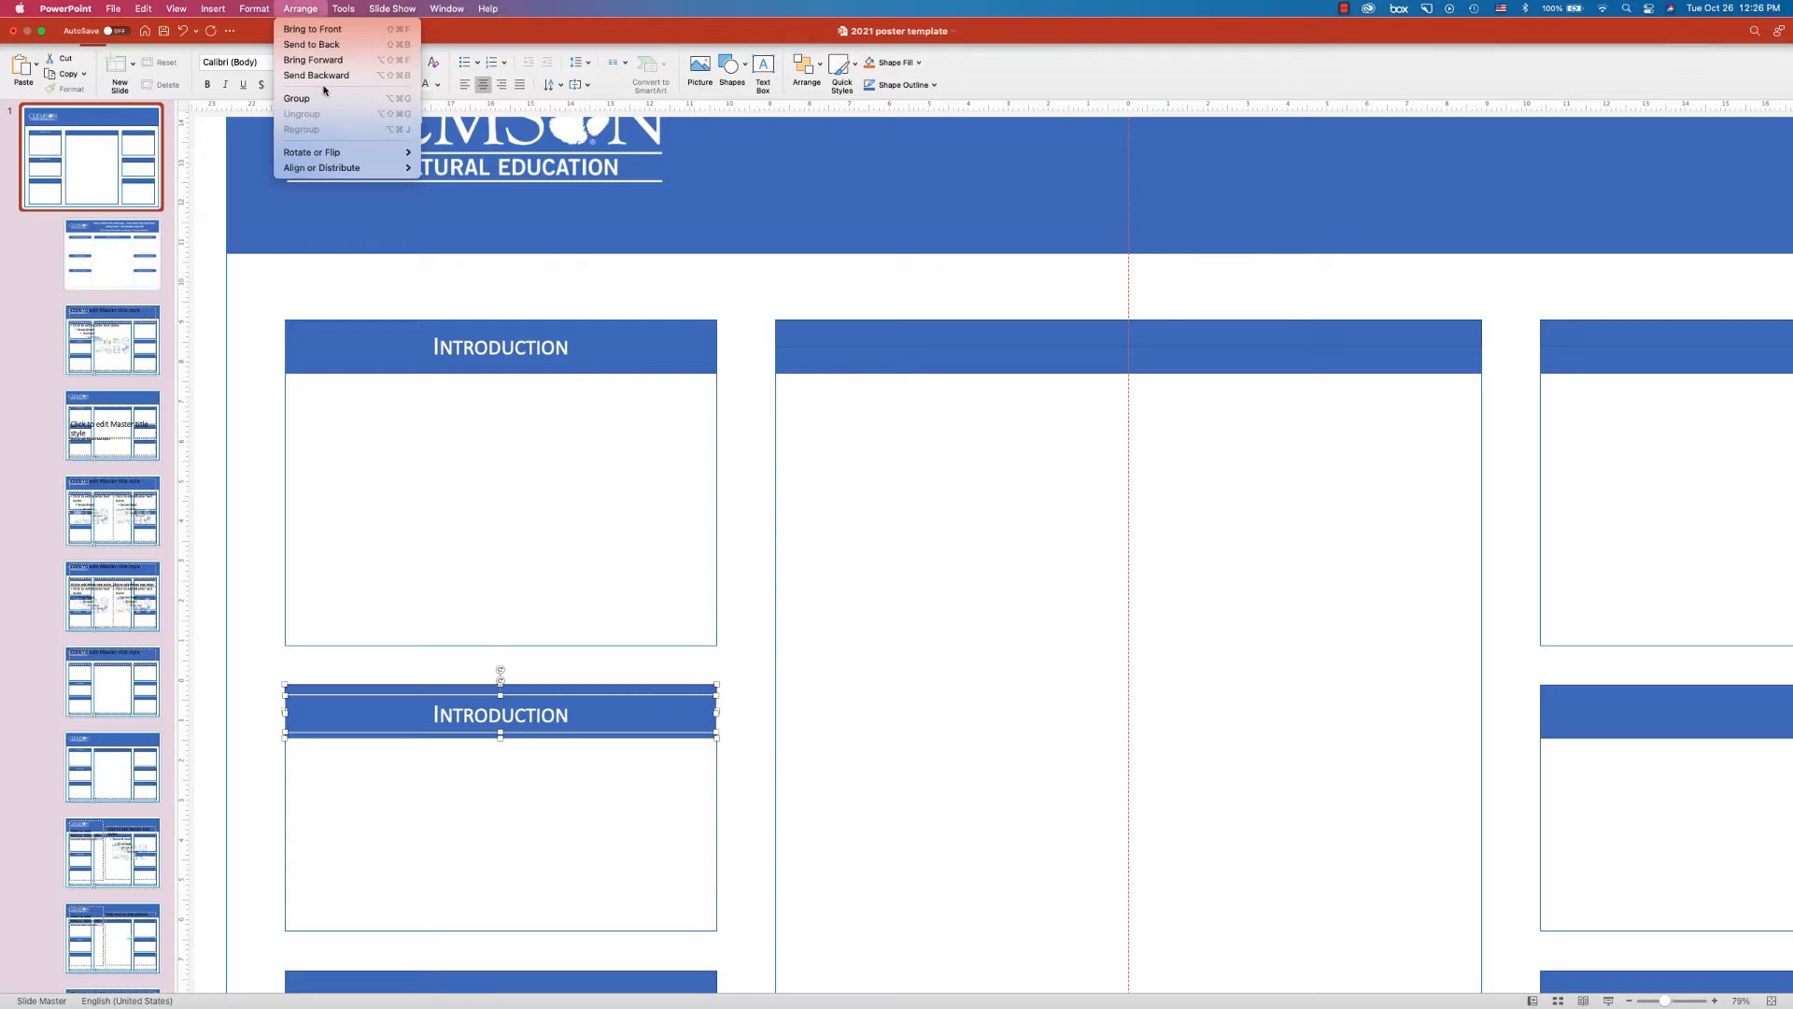
{"action": "mouse_move", "coordinate": [351, 172]}
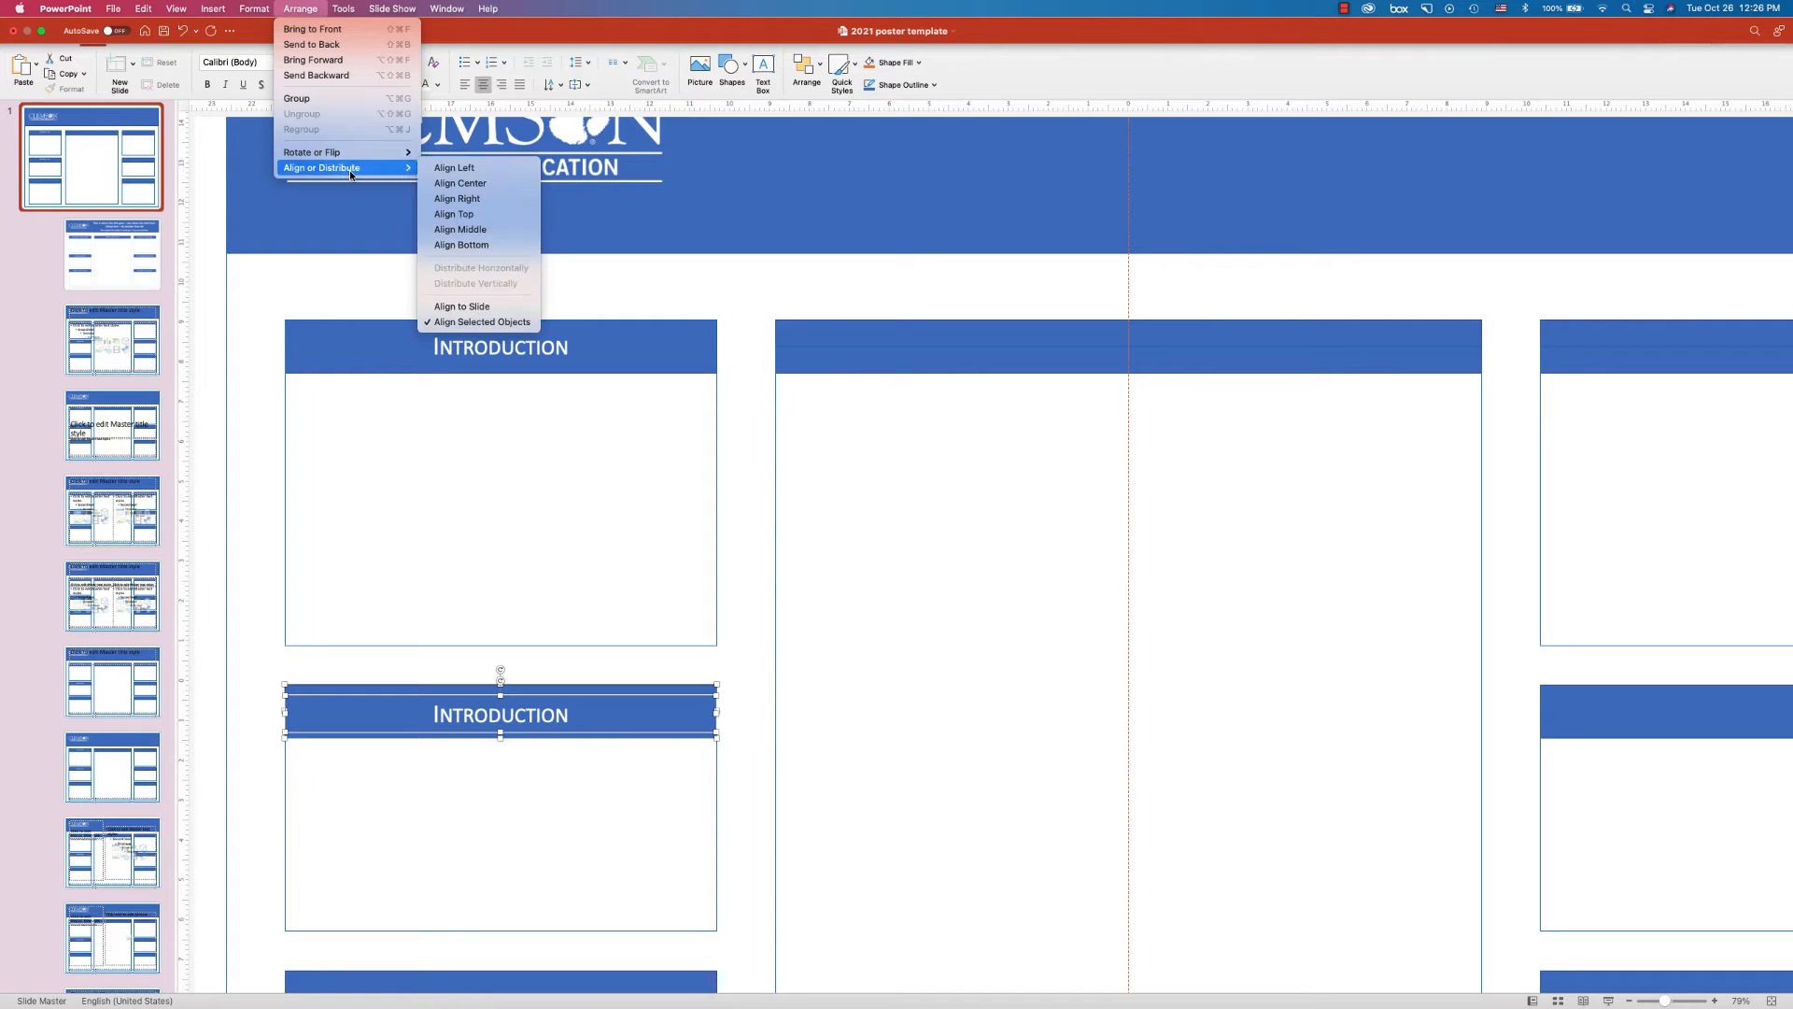
{"action": "left_click", "coordinate": [485, 233]}
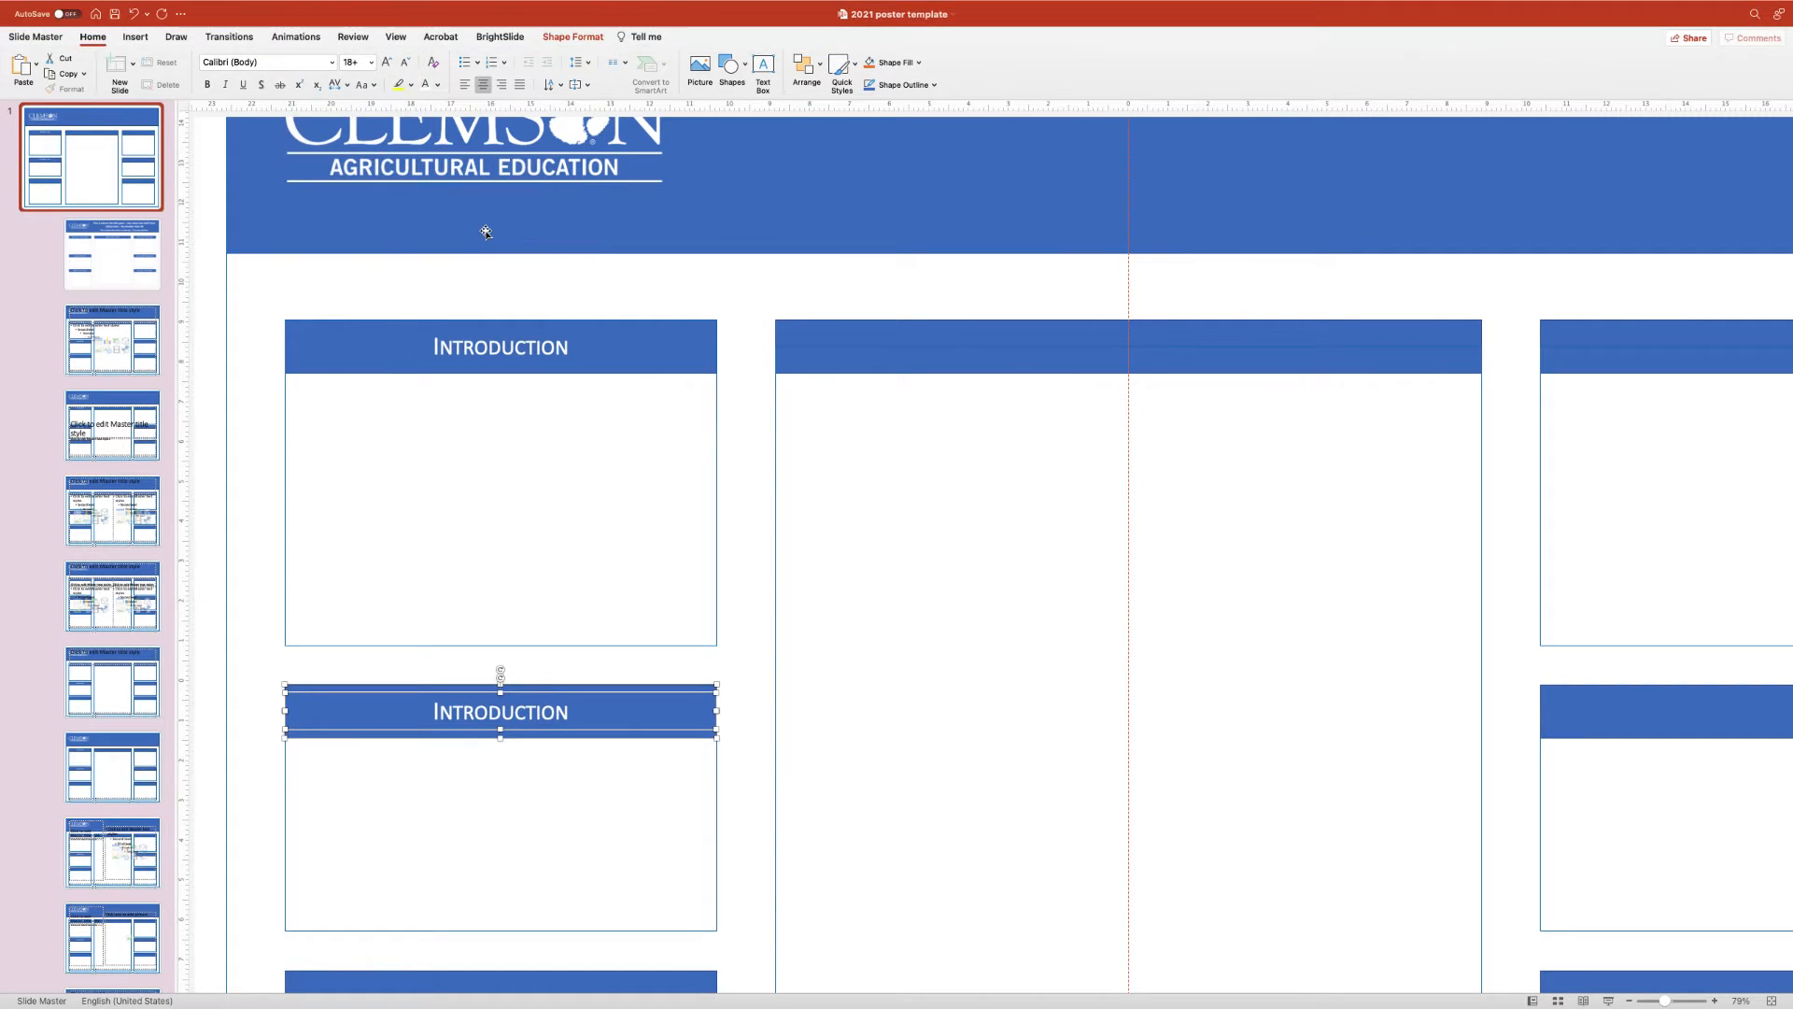
- Replace the copied heading's text in the left column's second header bar with "Purpose & Objectives"
{"action": "scroll", "coordinate": [494, 482], "scroll_direction": "down", "scroll_amount": 5}
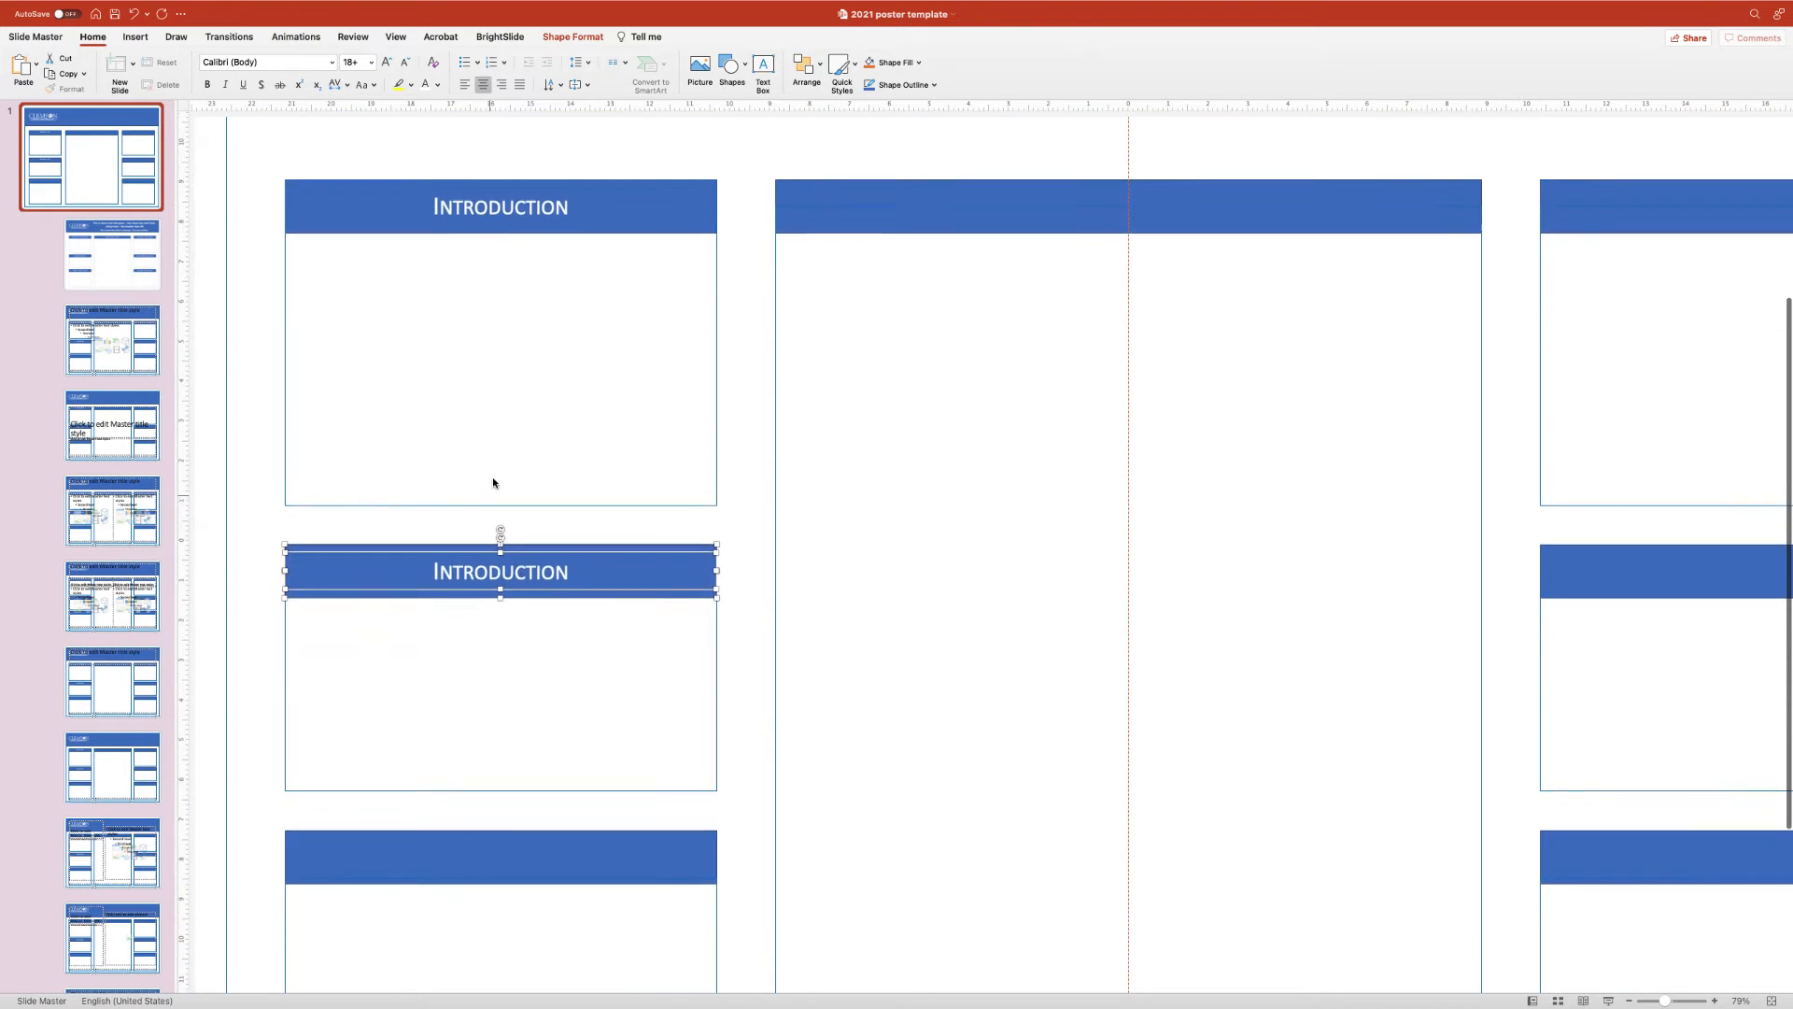
{"action": "double_click", "coordinate": [493, 479]}
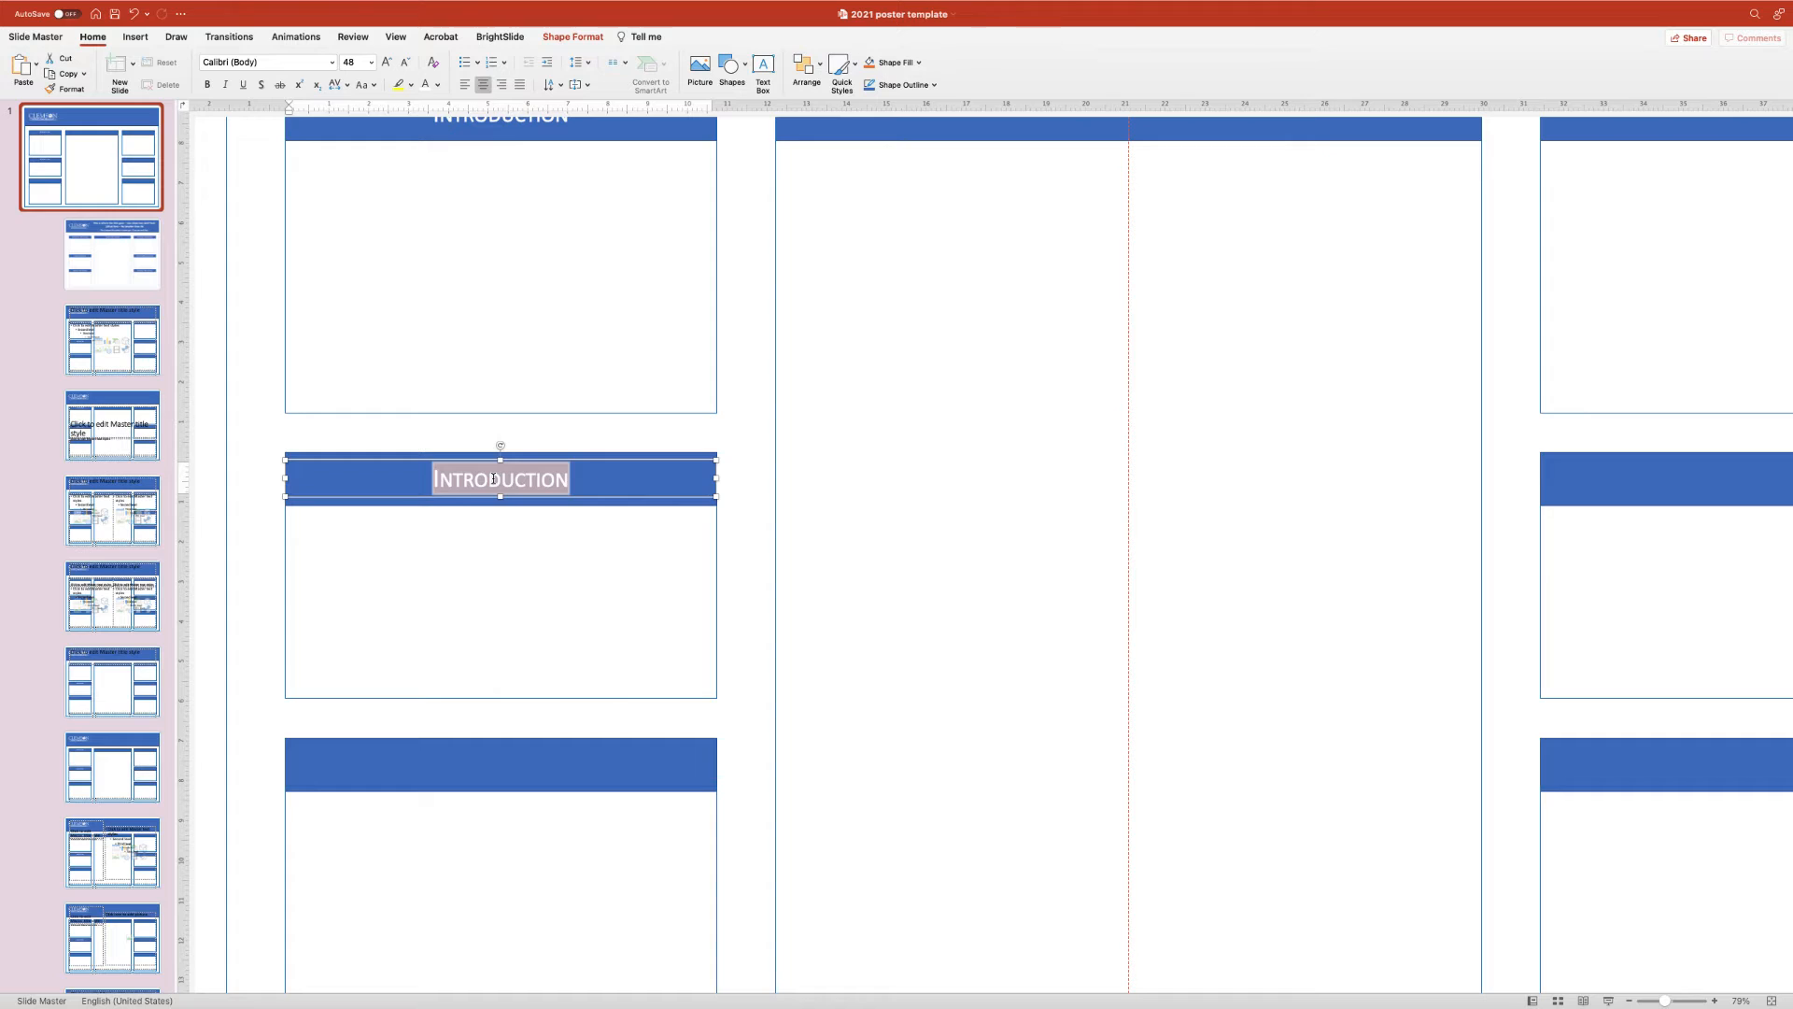
{"action": "type", "text": "P"}
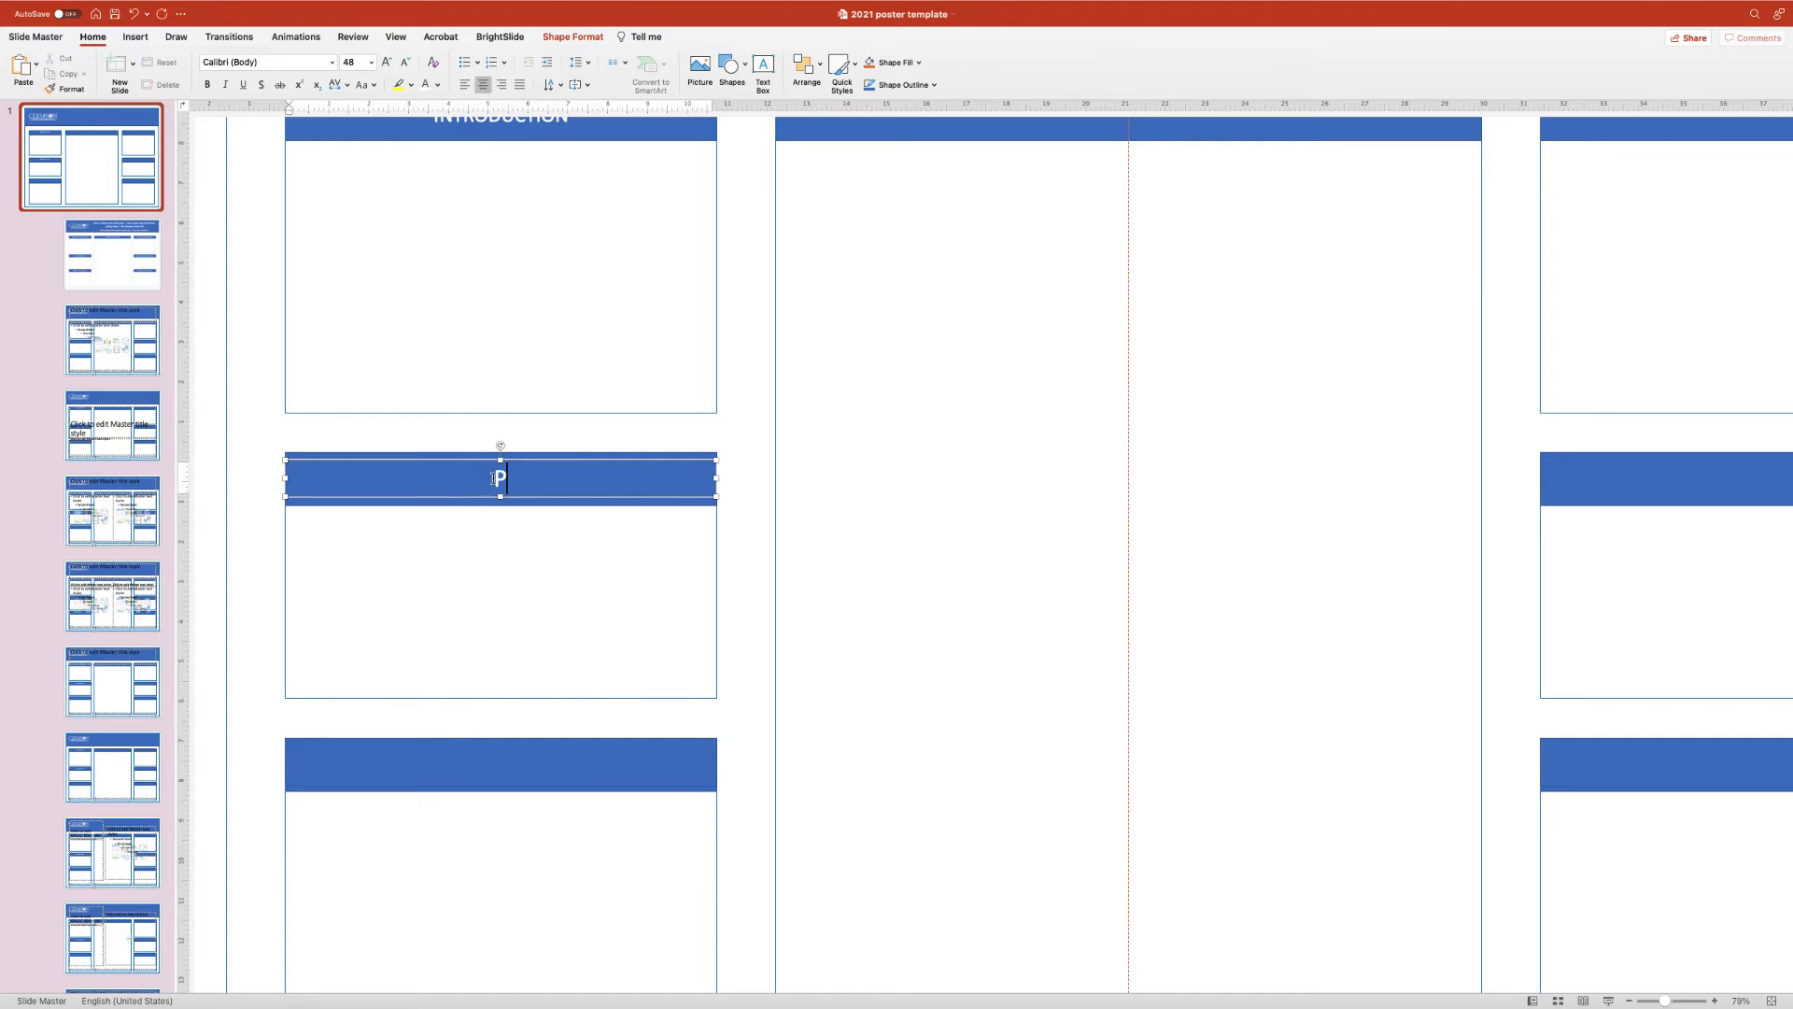
{"action": "type", "text": "urpose & Objectives"}
{"action": "scroll", "coordinate": [493, 478], "scroll_direction": "up", "scroll_amount": 2}
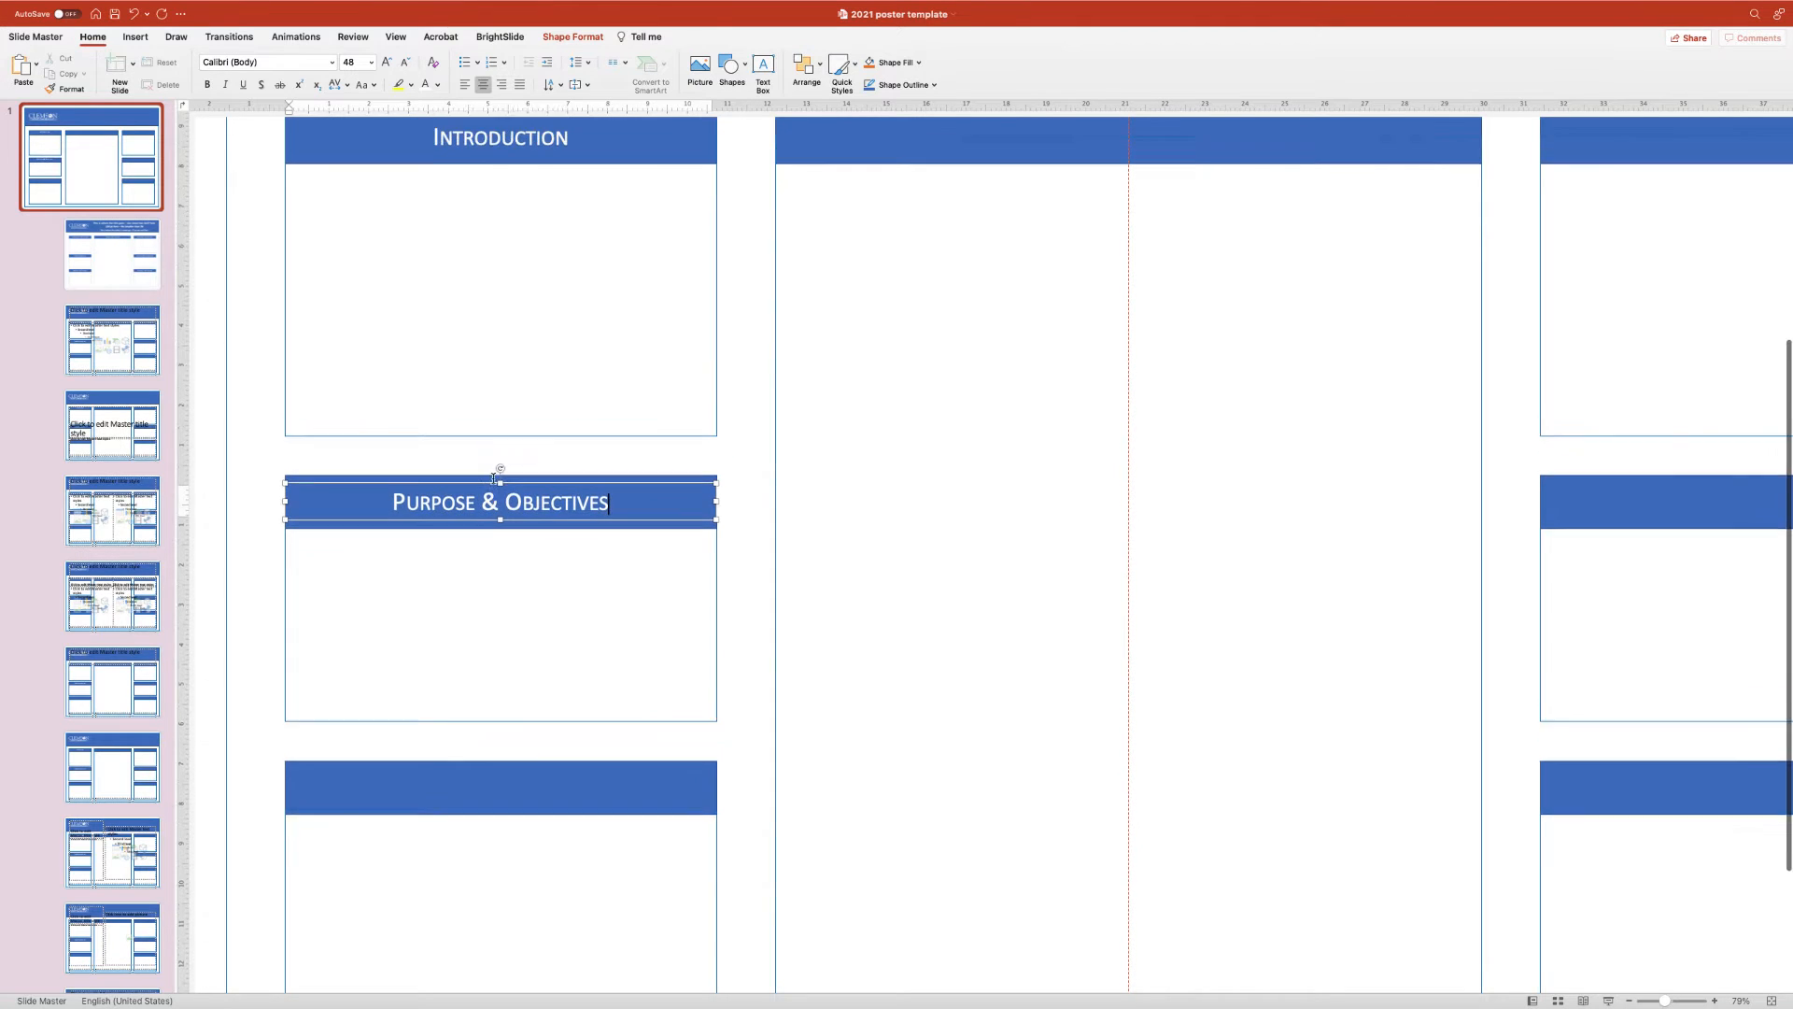
- Extend the left column's first heading to read "Introduction/Literature Review"
{"action": "left_click", "coordinate": [568, 180]}
{"action": "type", "text": "/"}
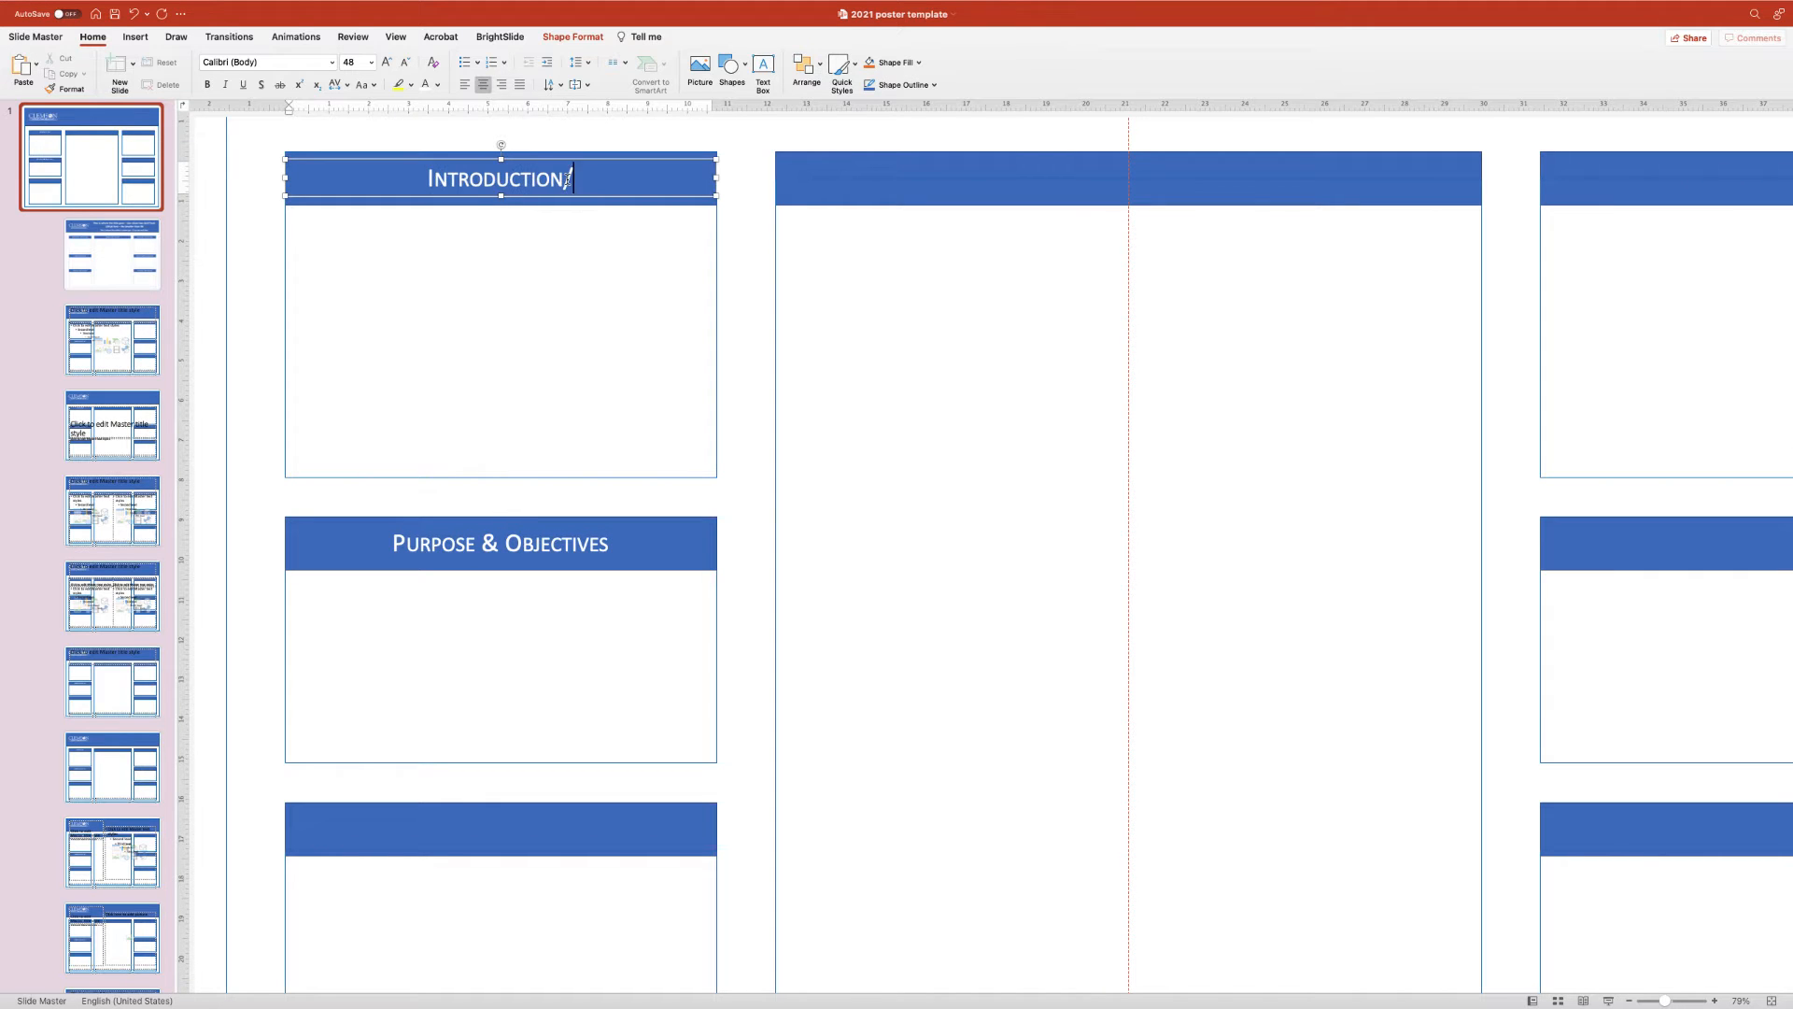
{"action": "type", "text": "Literature"}
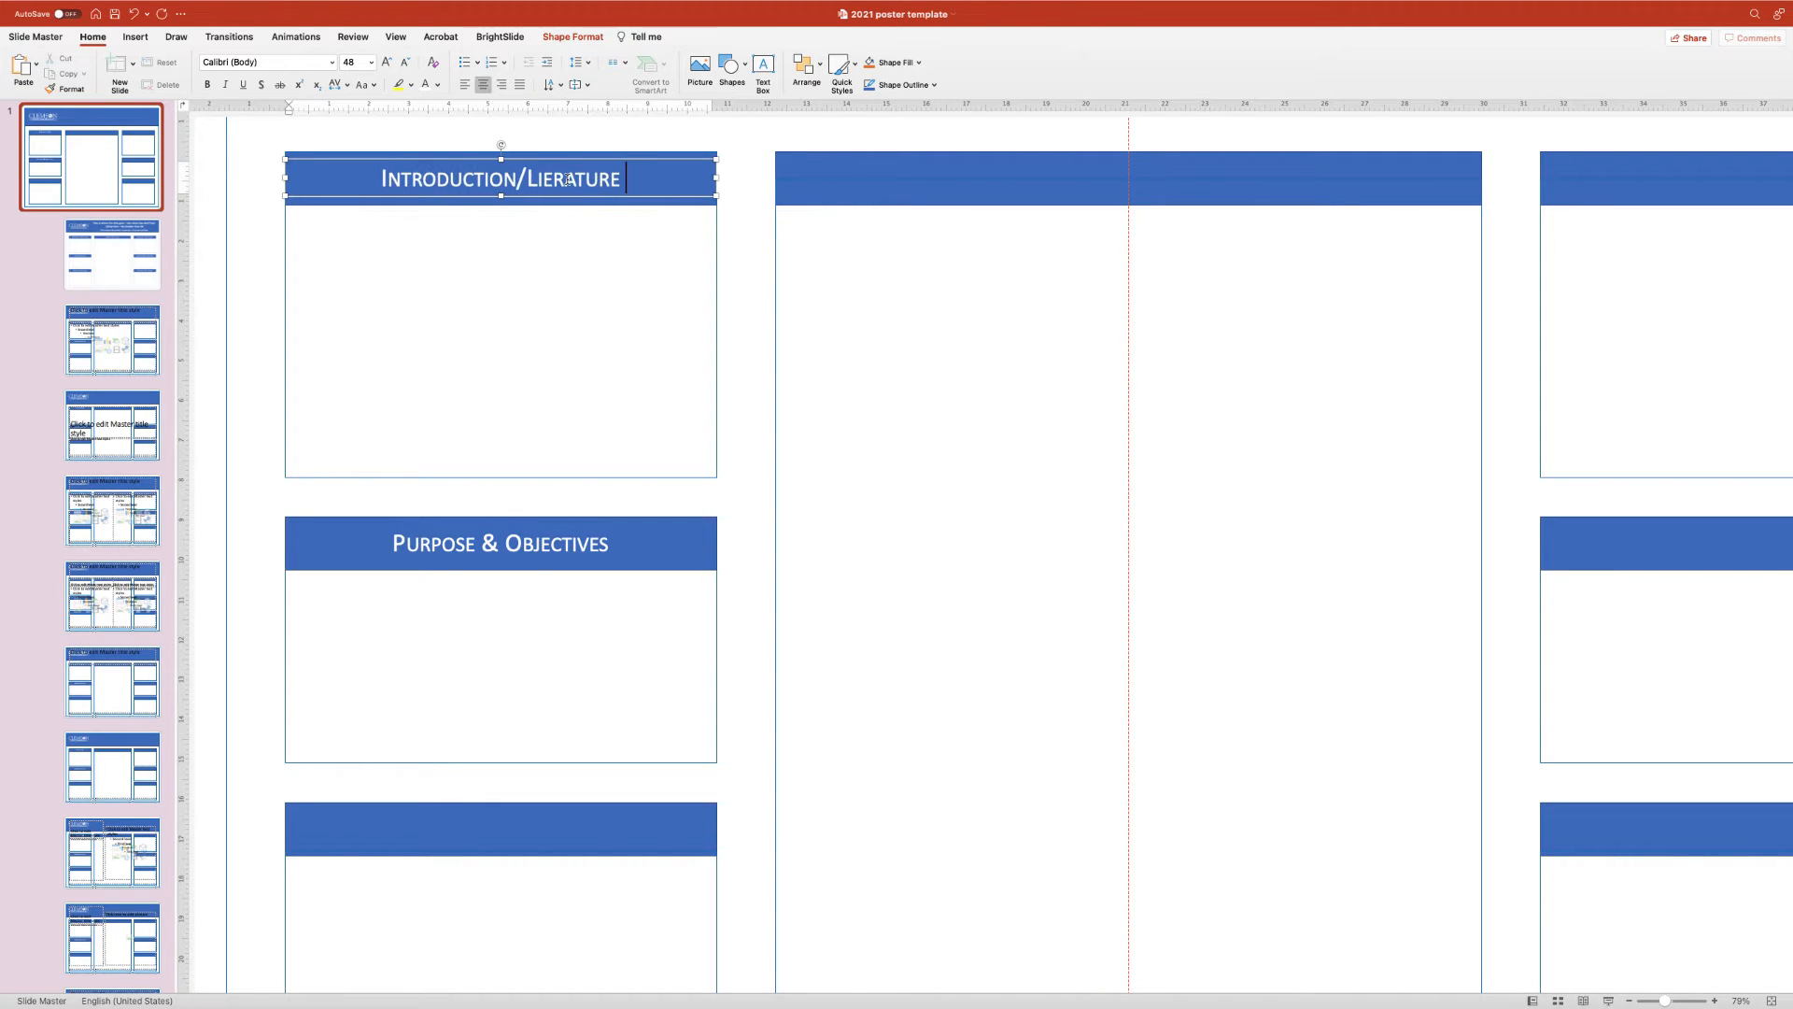
{"action": "key", "text": "BackSpace"}
{"action": "type", "text": "ture "}
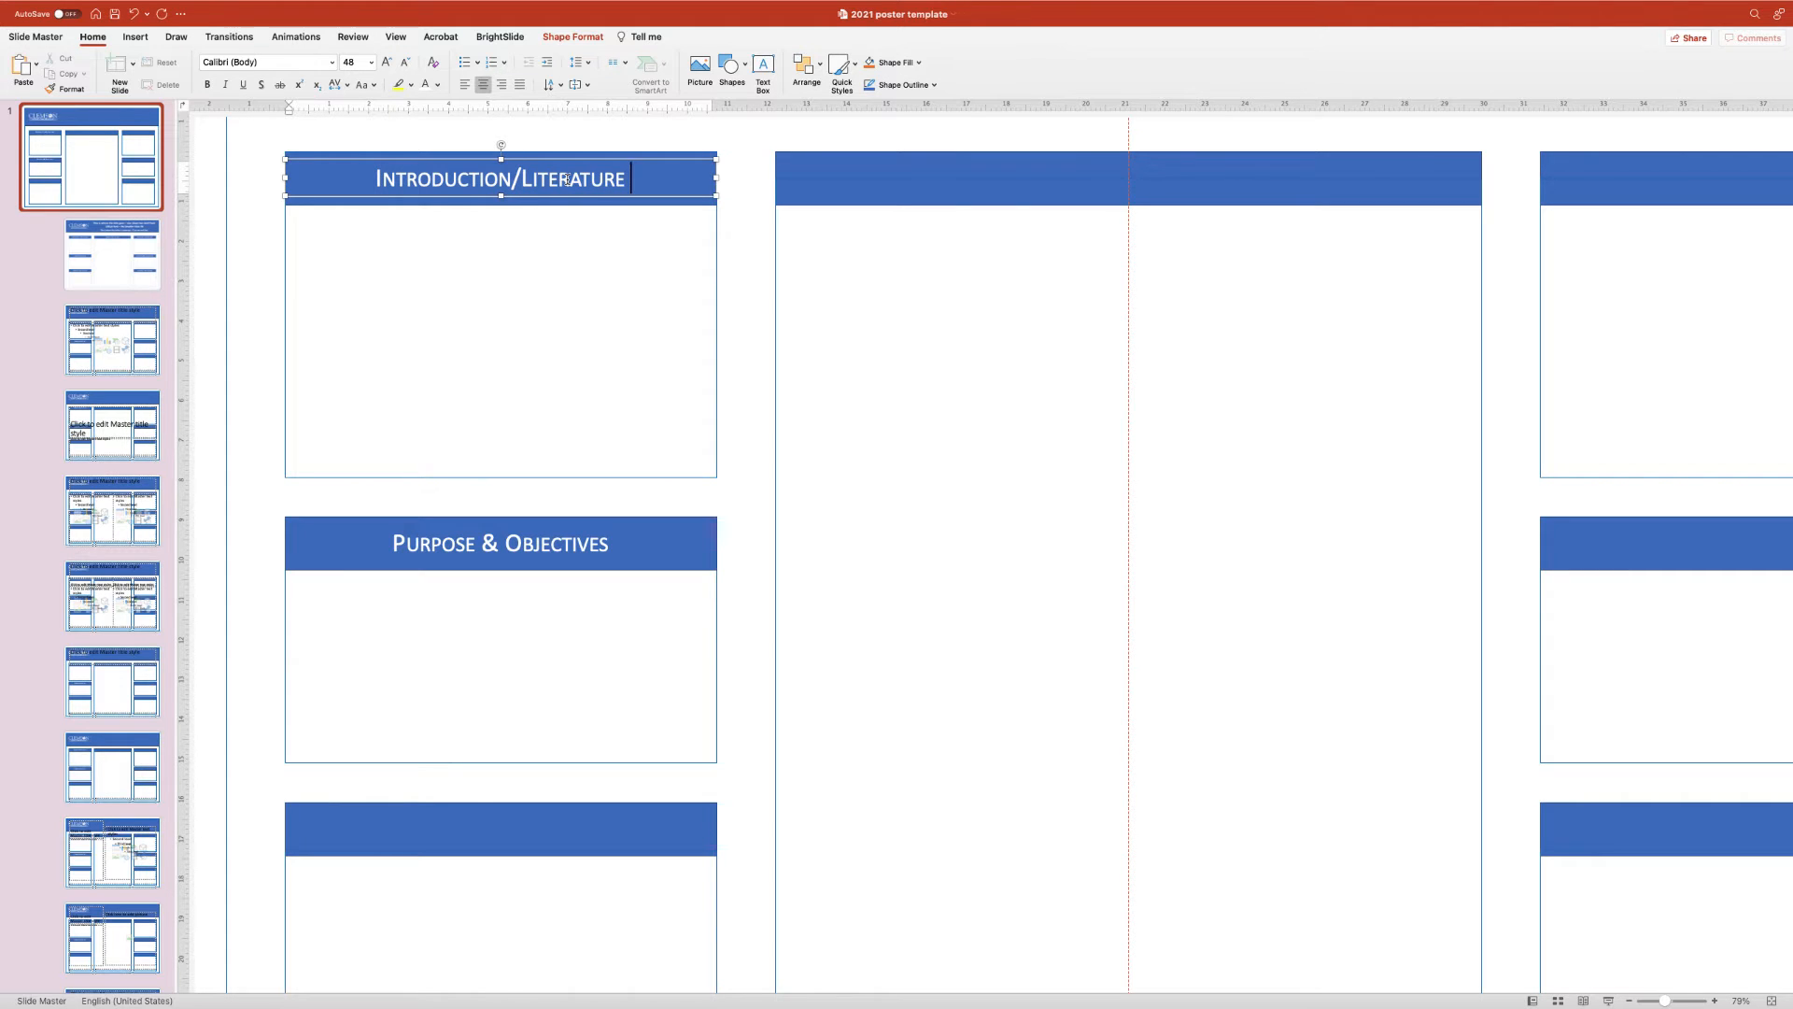
{"action": "type", "text": "Review"}
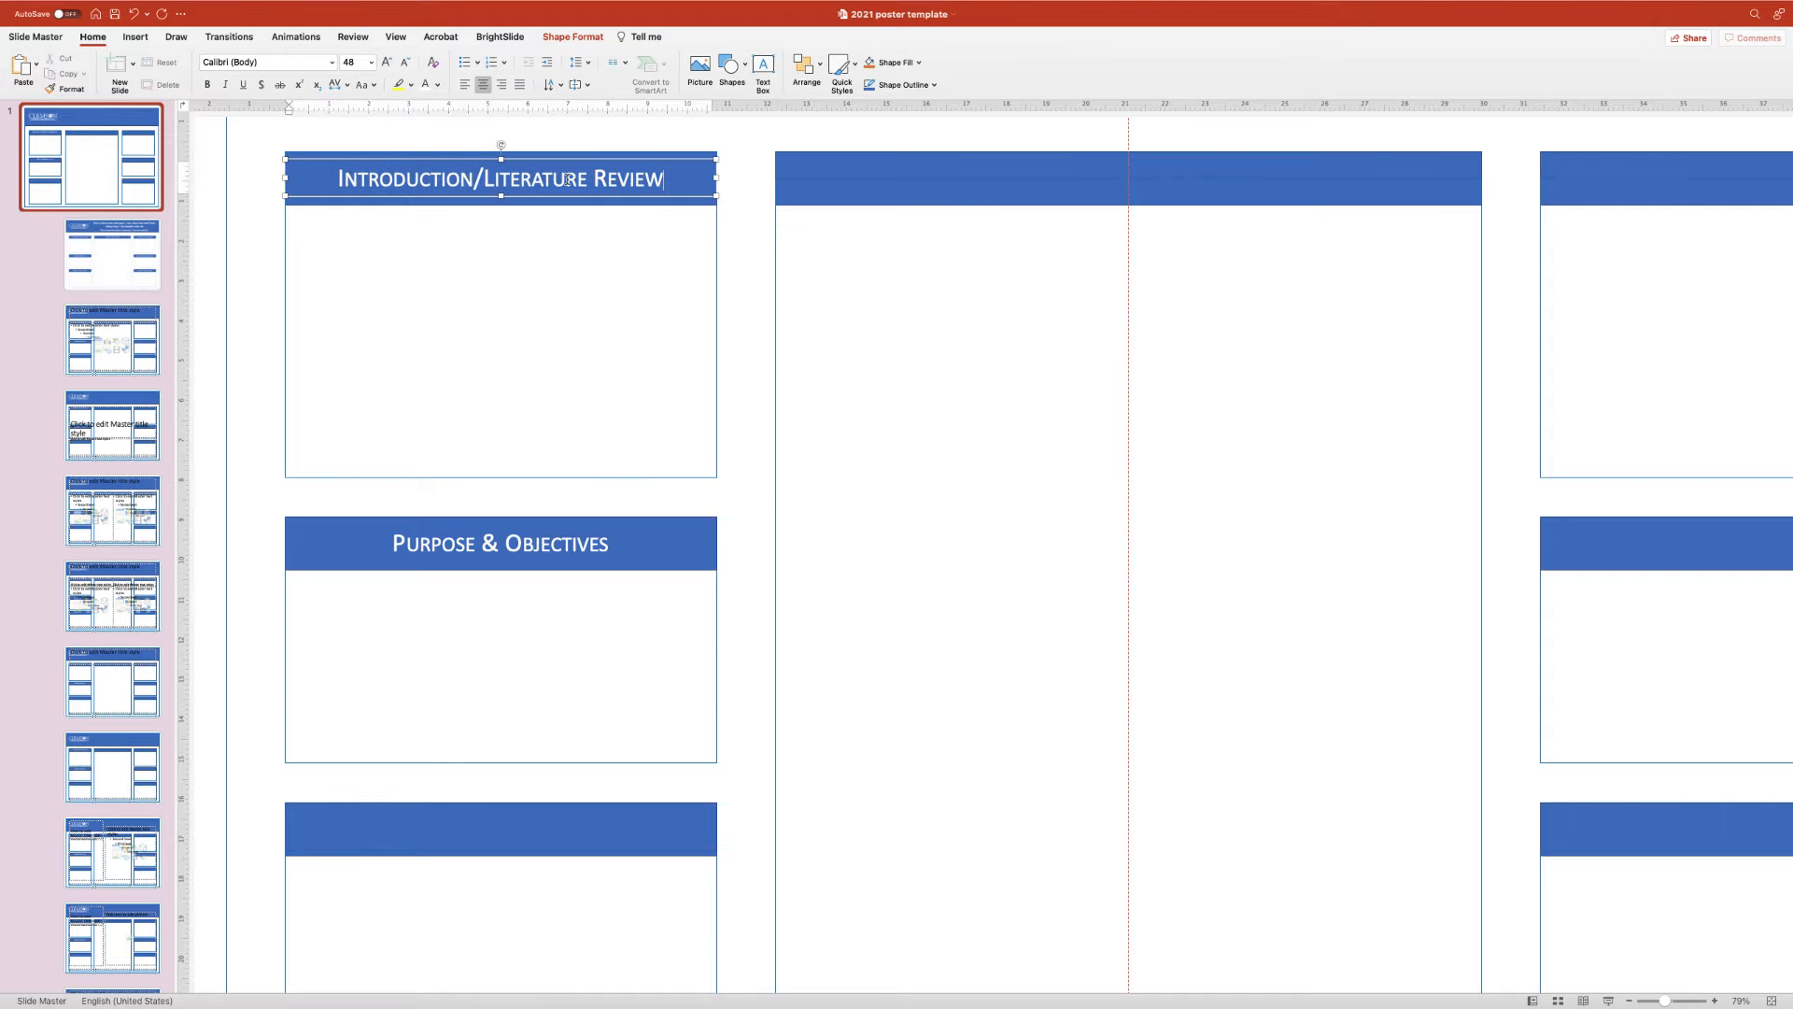
- Duplicate the "Purpose & Objectives" heading onto the left column's third header bar and replace its text with "Methods"
{"action": "left_click", "coordinate": [554, 547]}
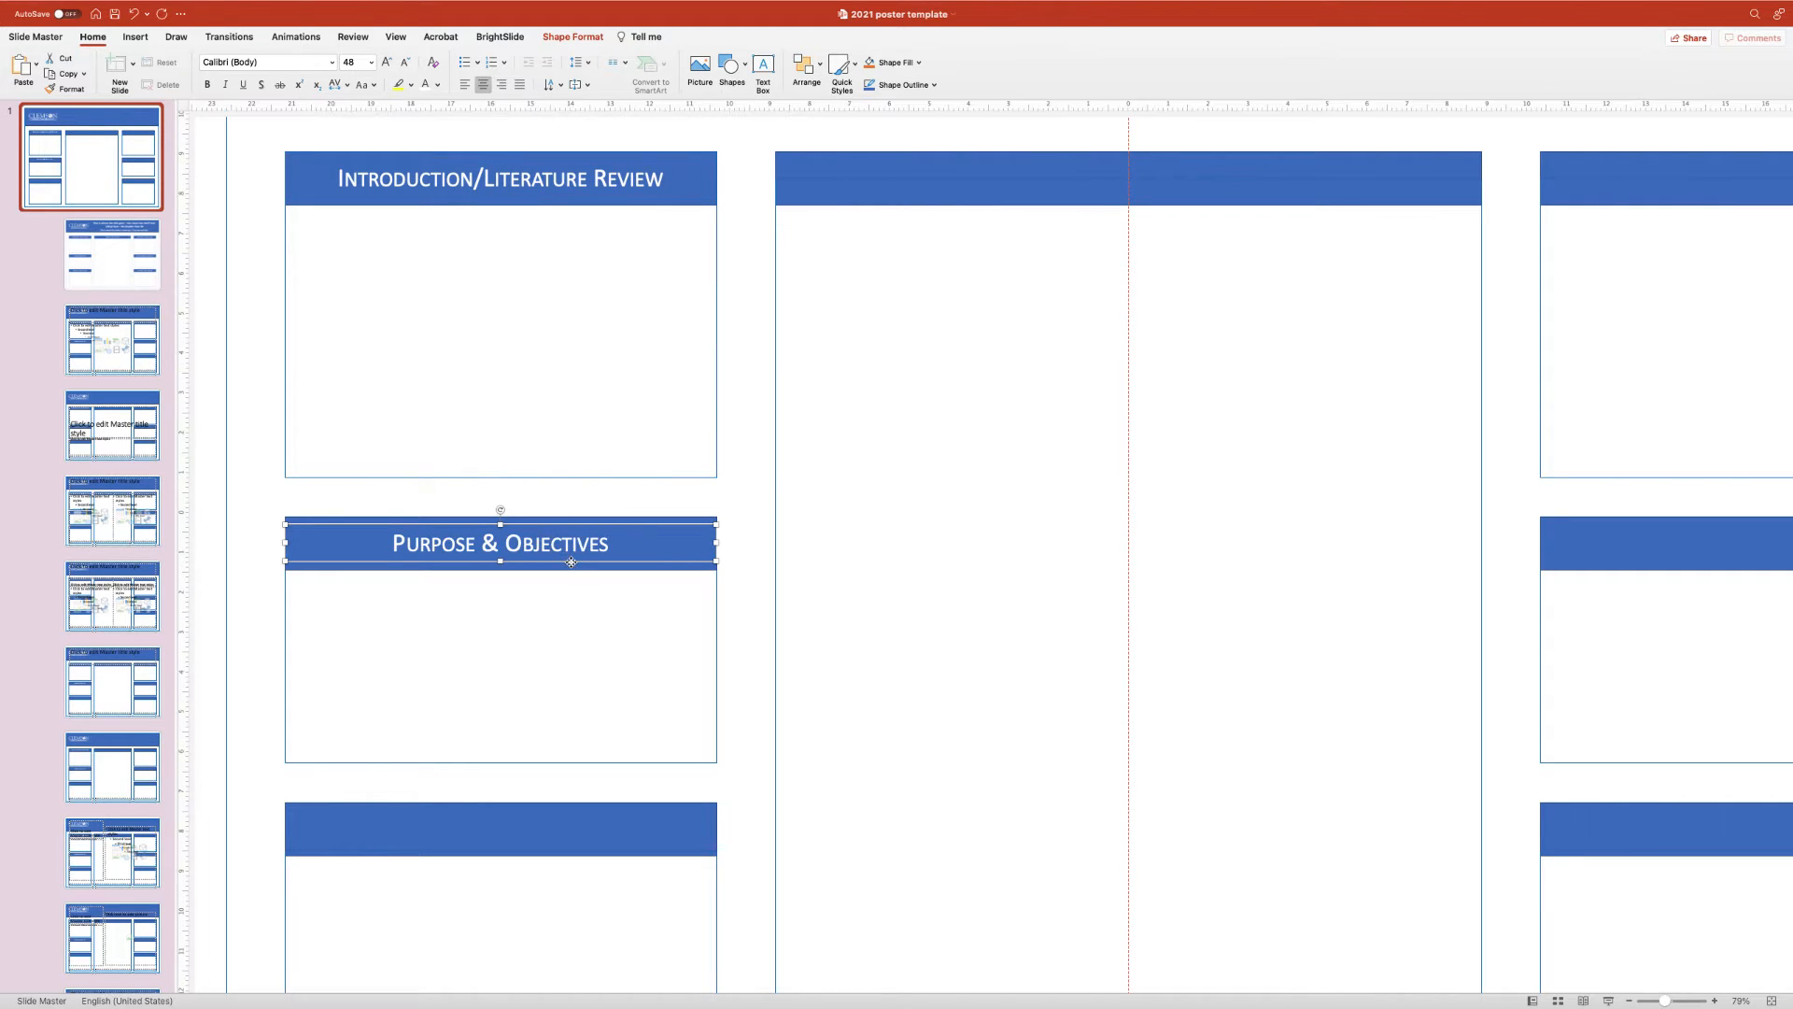
{"action": "left_click_drag", "start_coordinate": [571, 561], "coordinate": [604, 856]}
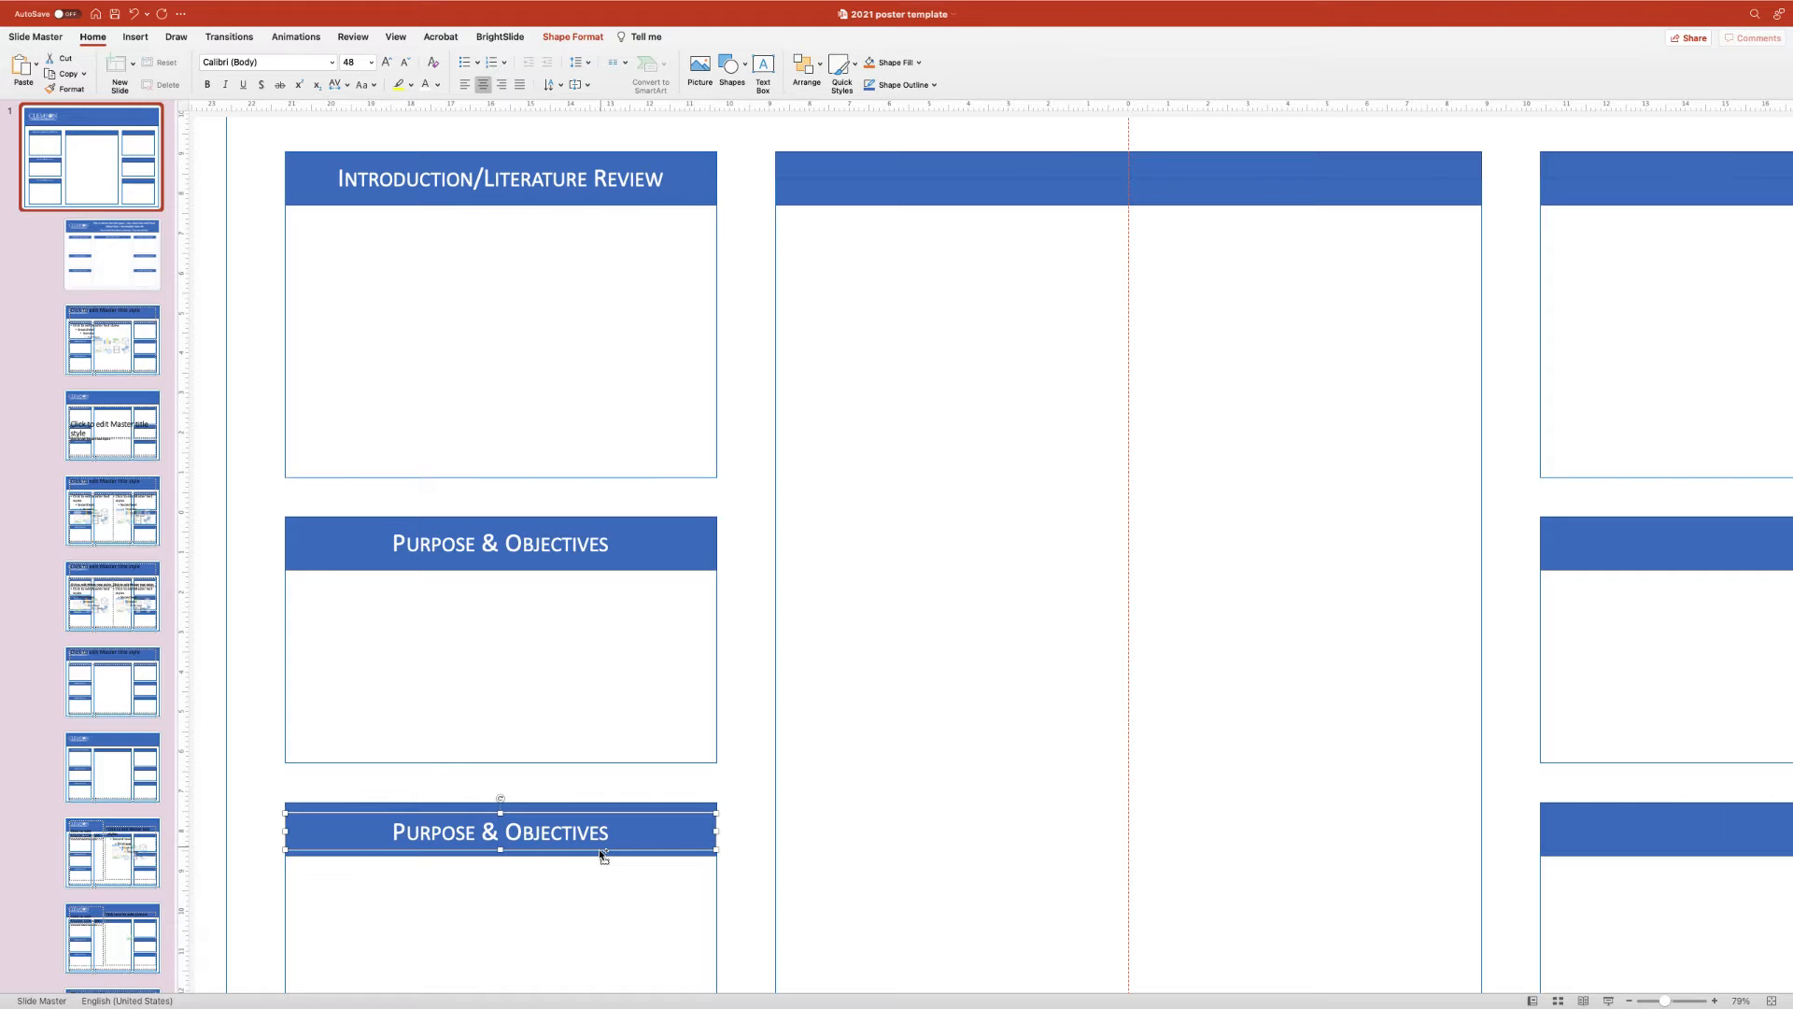
{"action": "triple_click", "coordinate": [558, 833]}
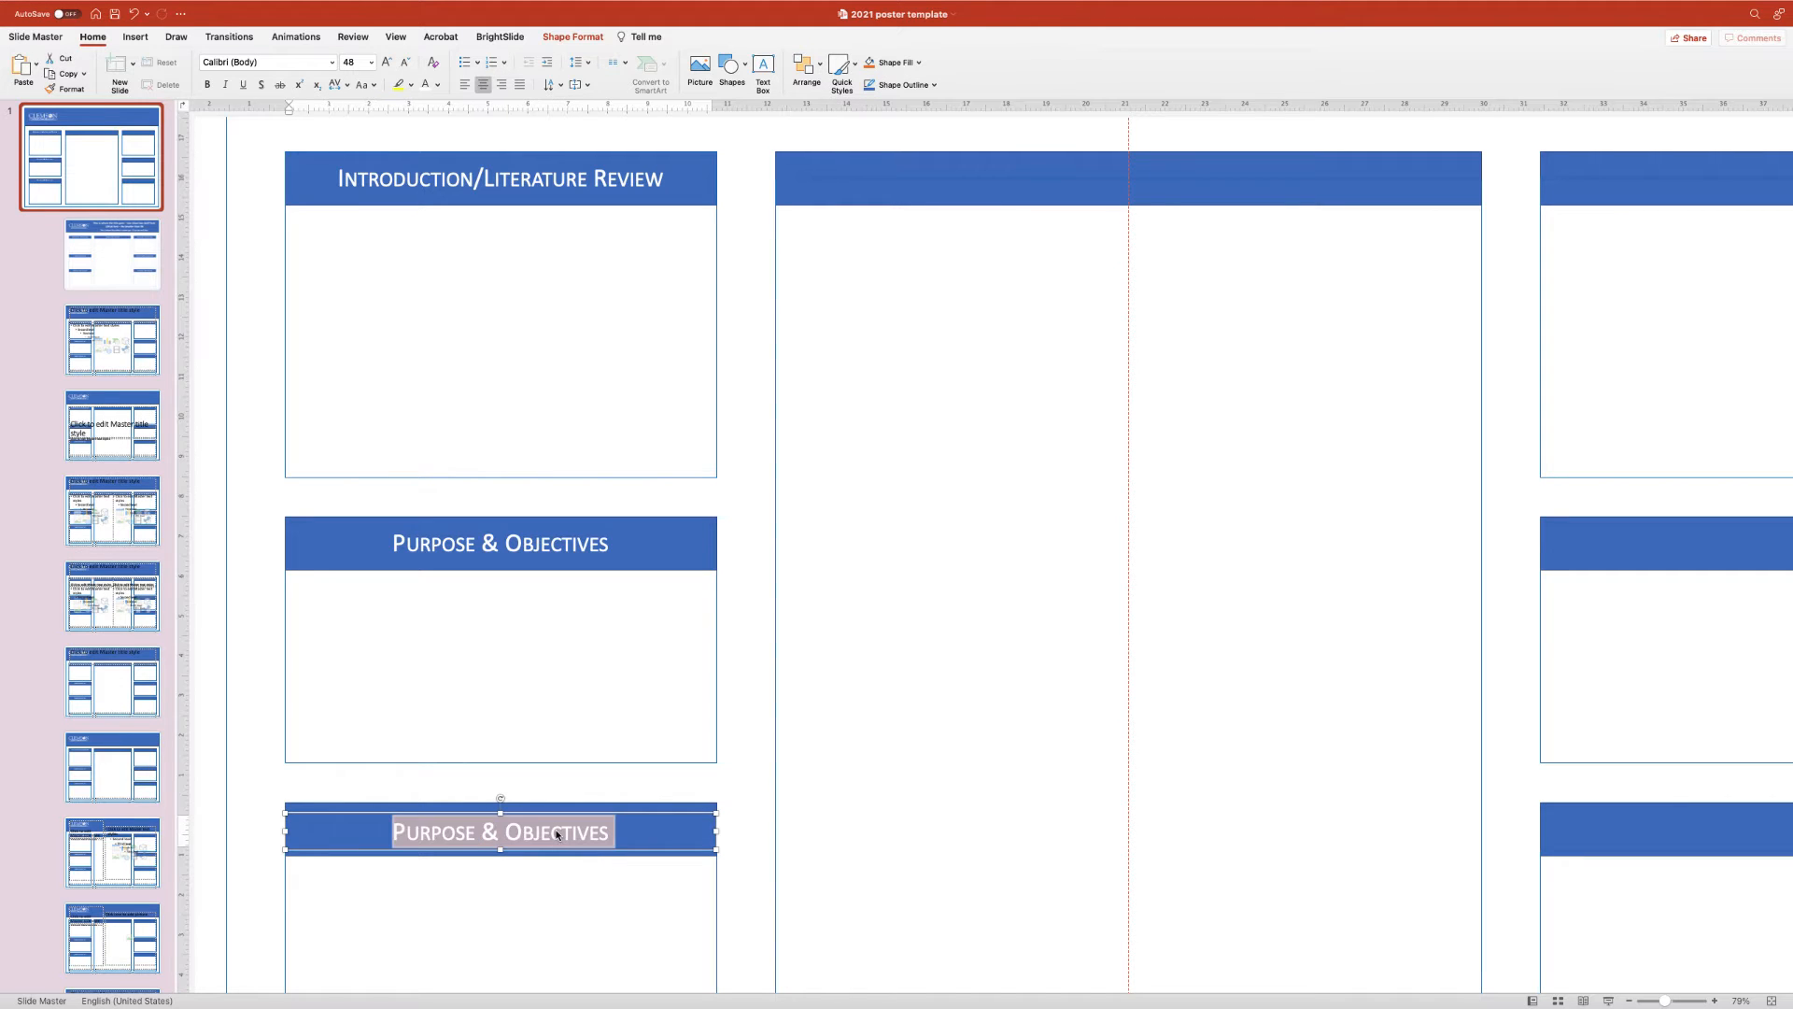
{"action": "type", "text": "Methods"}
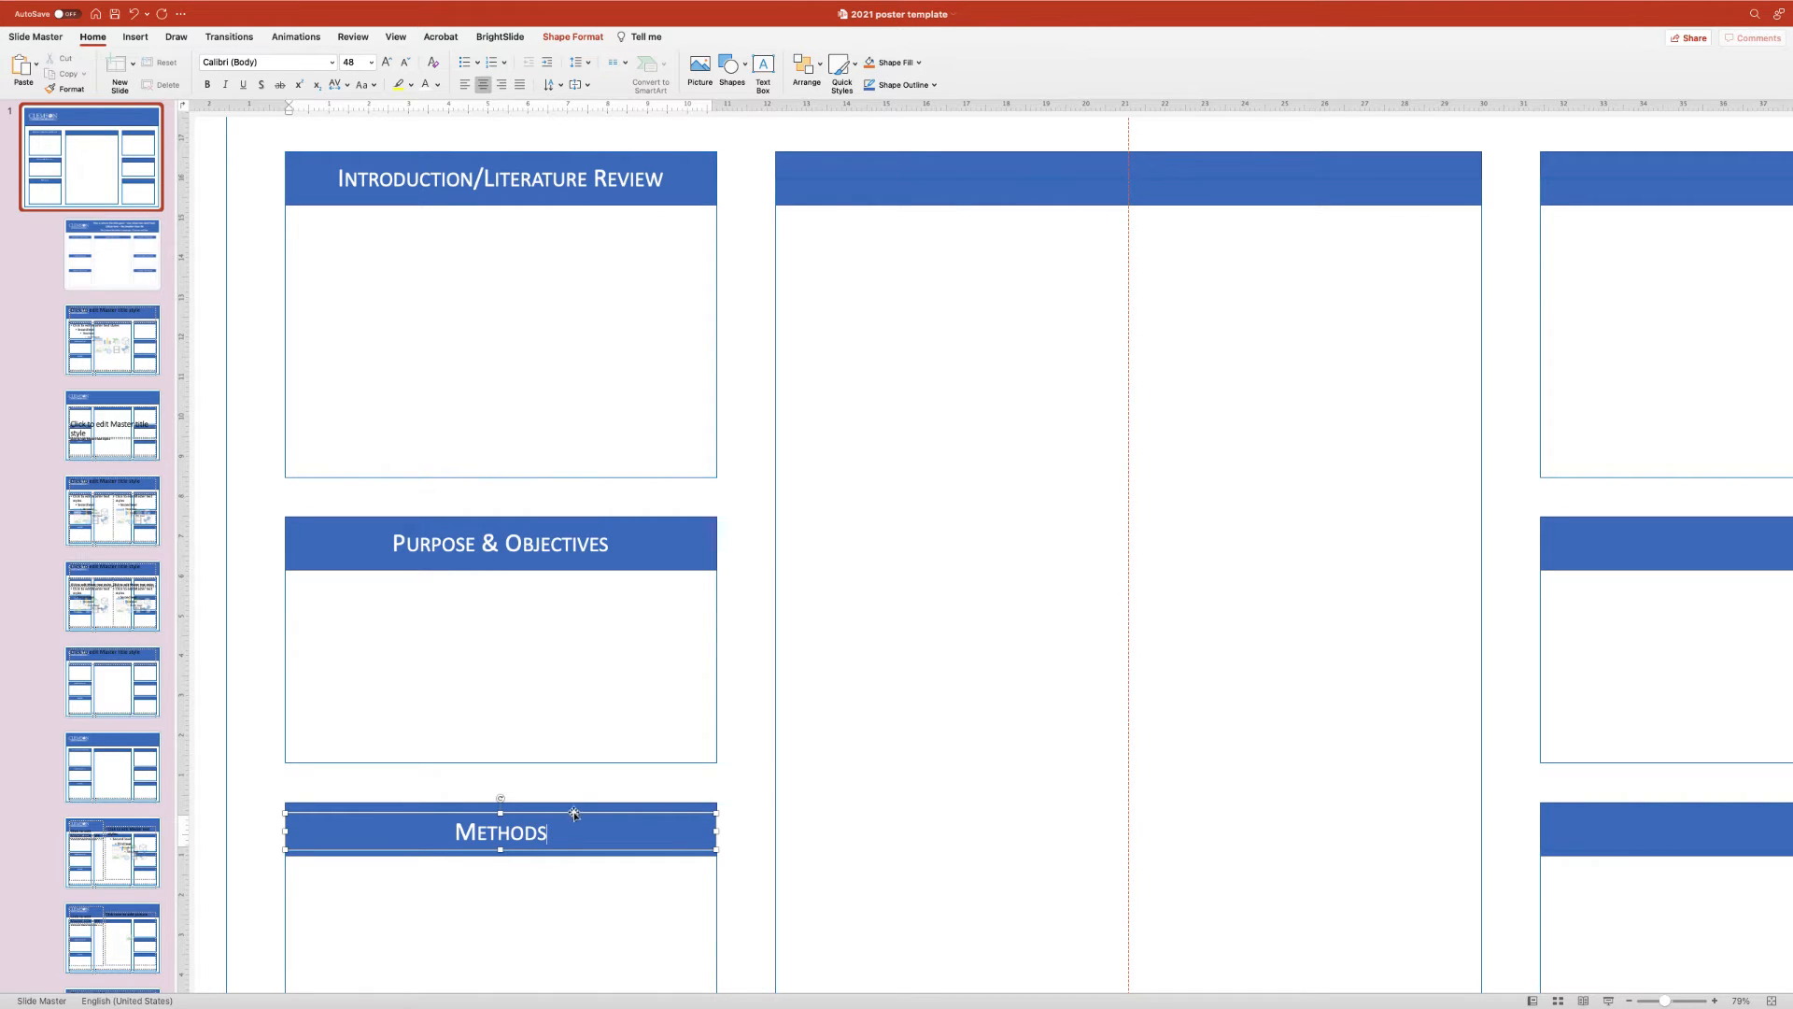
- Align the "Methods" heading and its blue header bar to each other by center and middle
{"action": "left_click", "coordinate": [579, 806]}
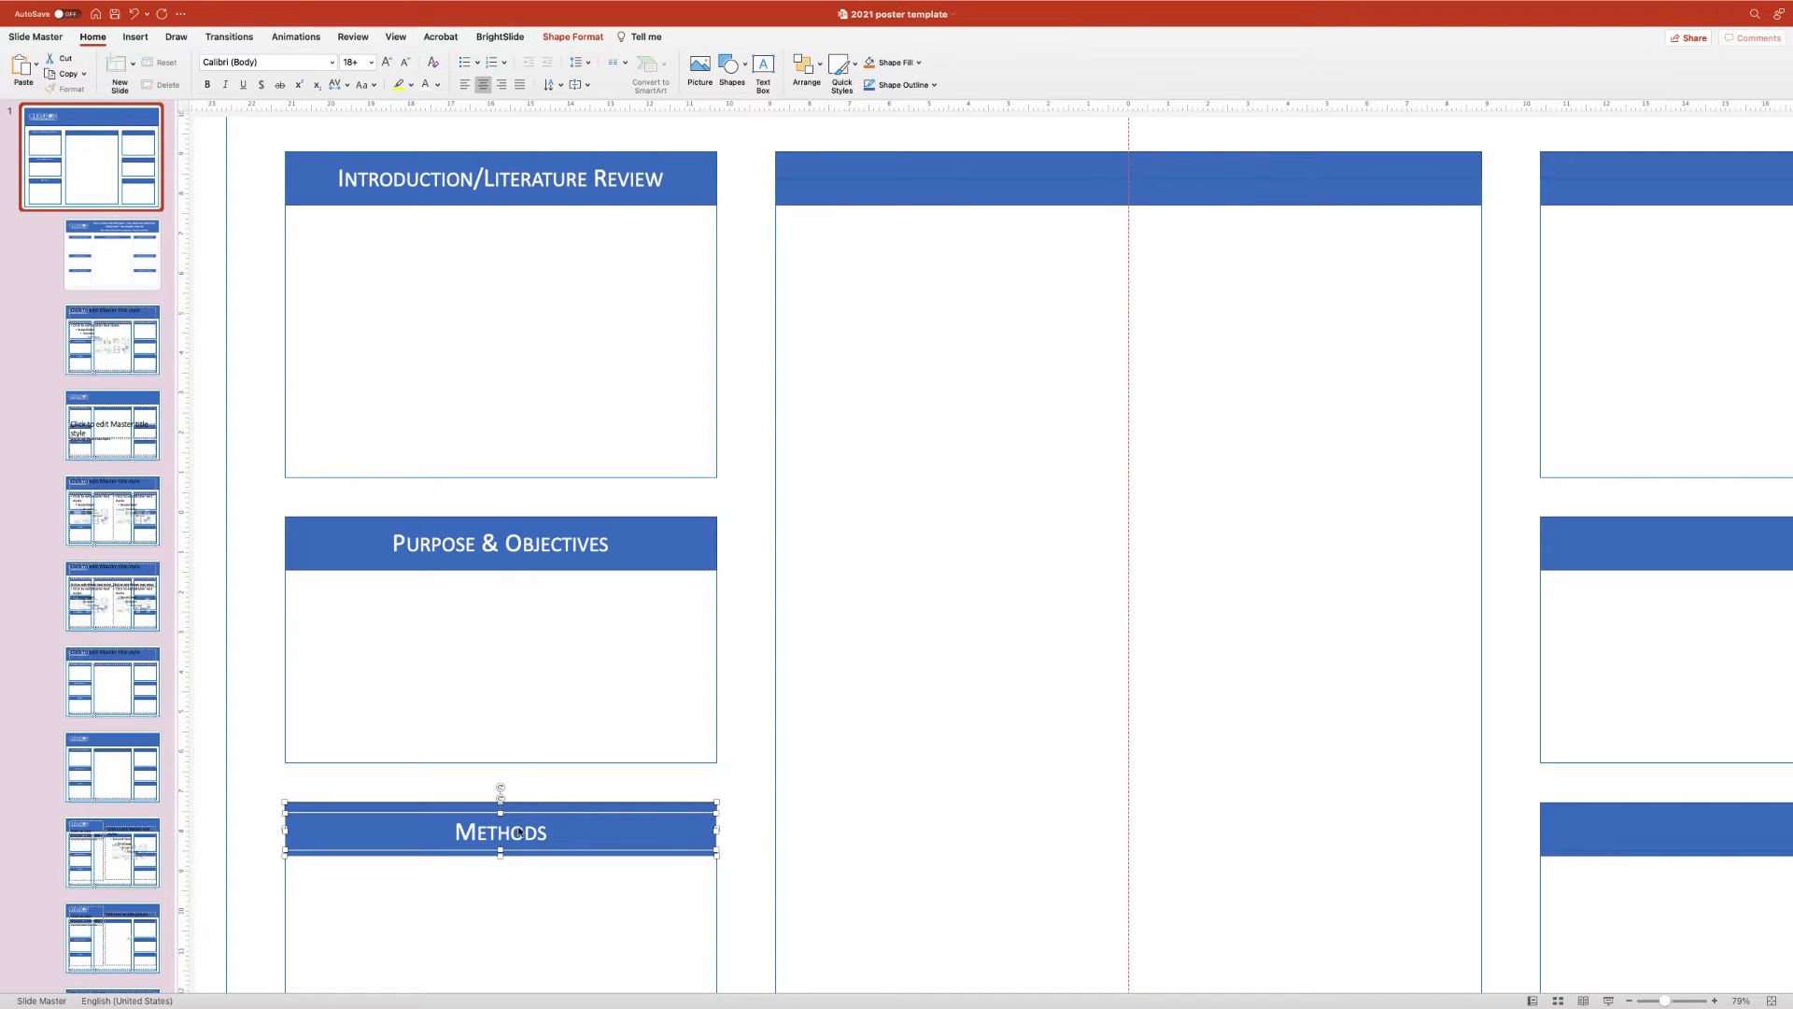
{"action": "left_click", "coordinate": [301, 9]}
{"action": "mouse_move", "coordinate": [346, 168]}
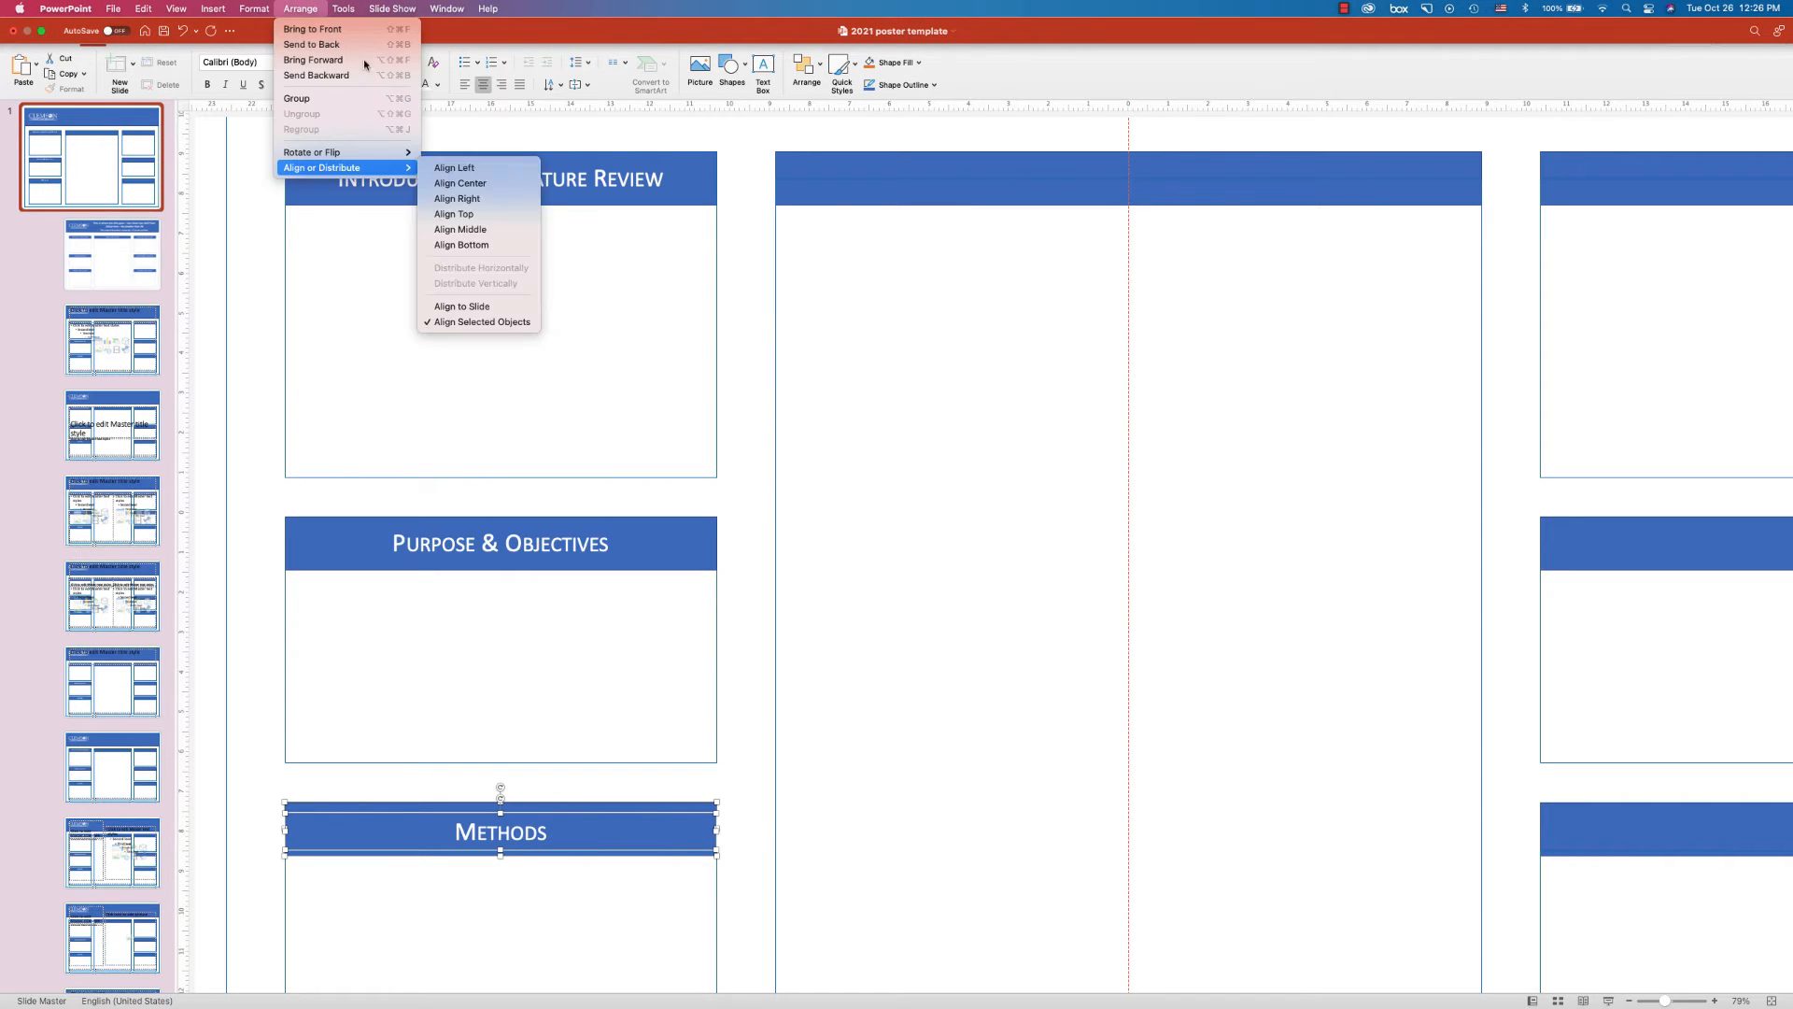
{"action": "left_click", "coordinate": [493, 191]}
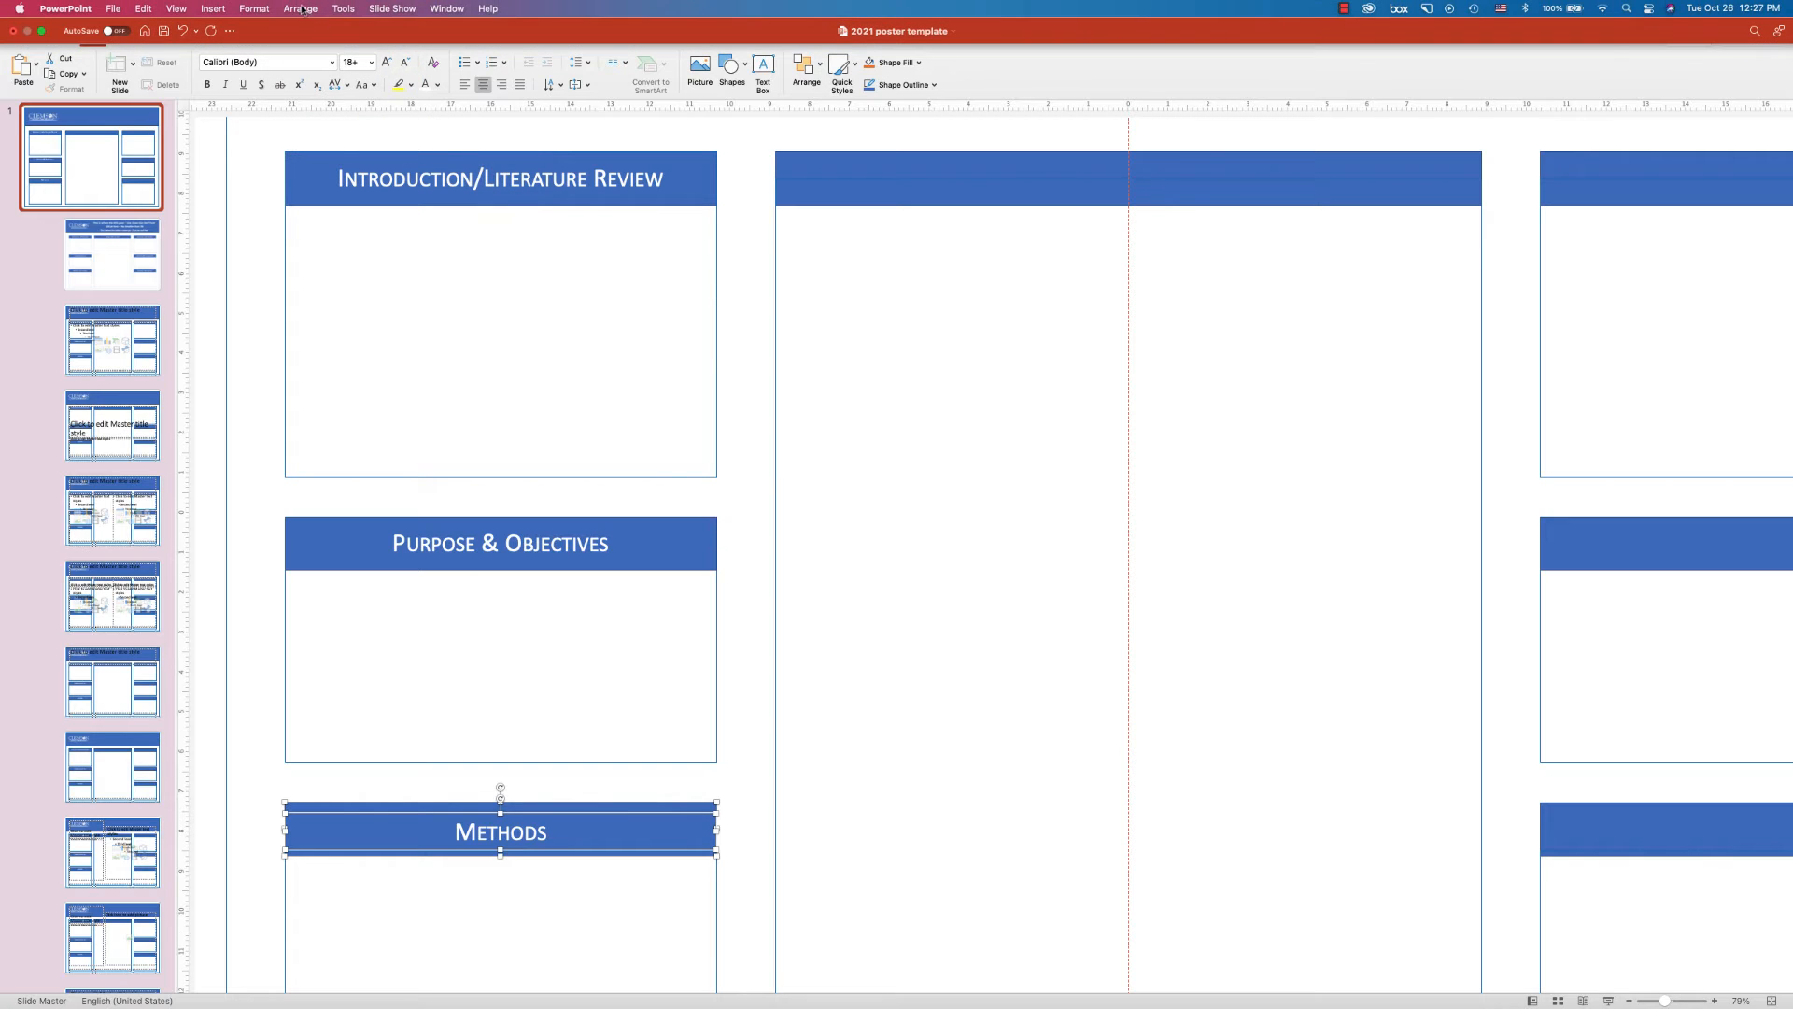
{"action": "left_click", "coordinate": [300, 8]}
{"action": "mouse_move", "coordinate": [364, 168]}
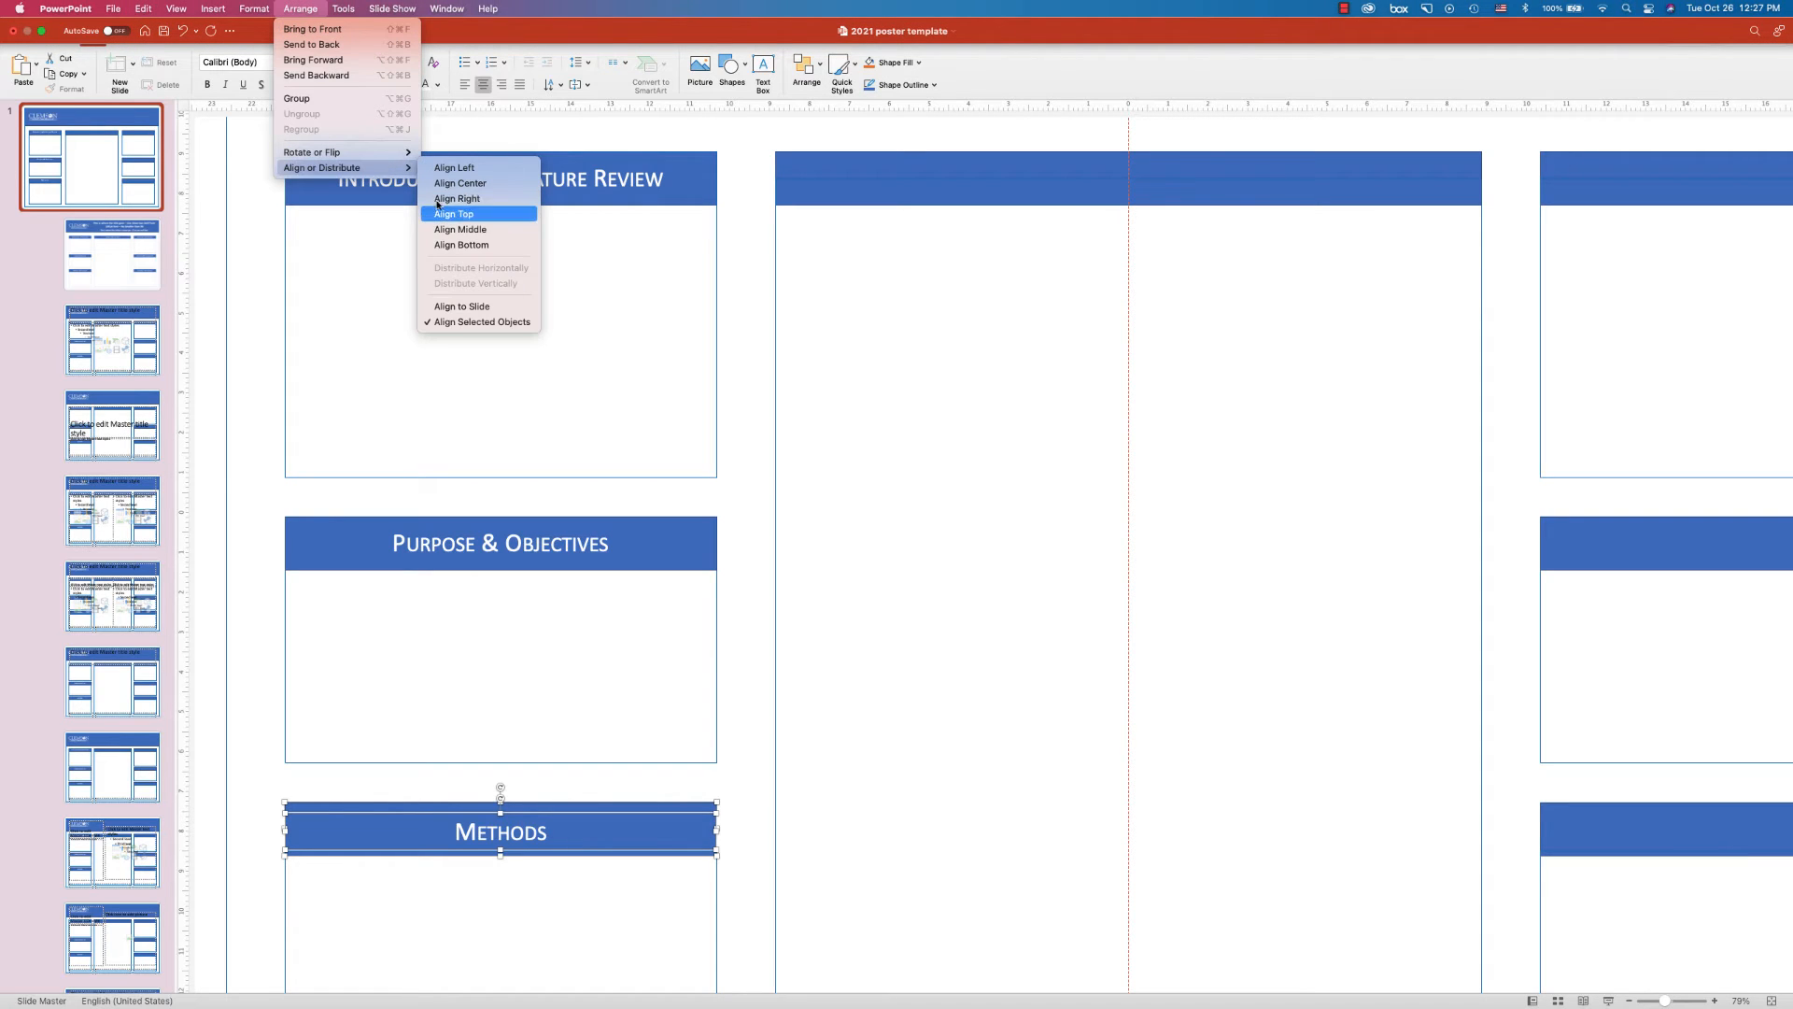
{"action": "left_click", "coordinate": [486, 236]}
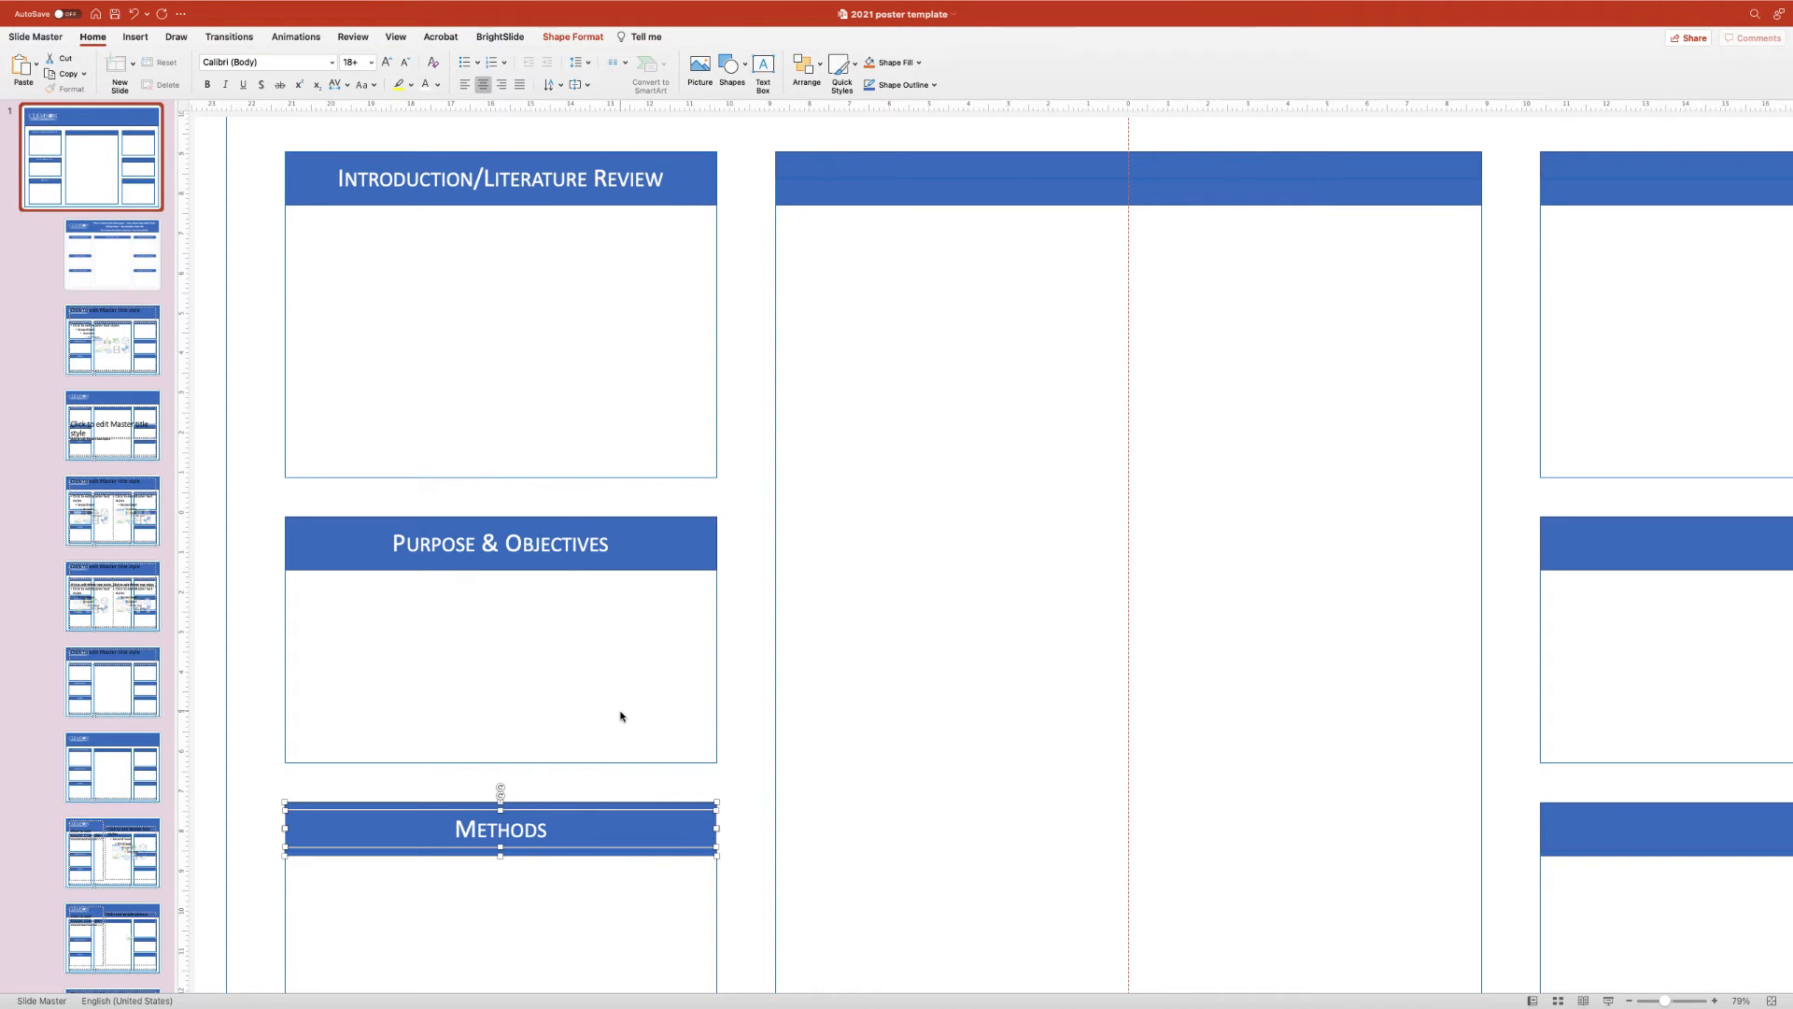
{"action": "scroll", "coordinate": [620, 717], "scroll_direction": "down", "scroll_amount": 5}
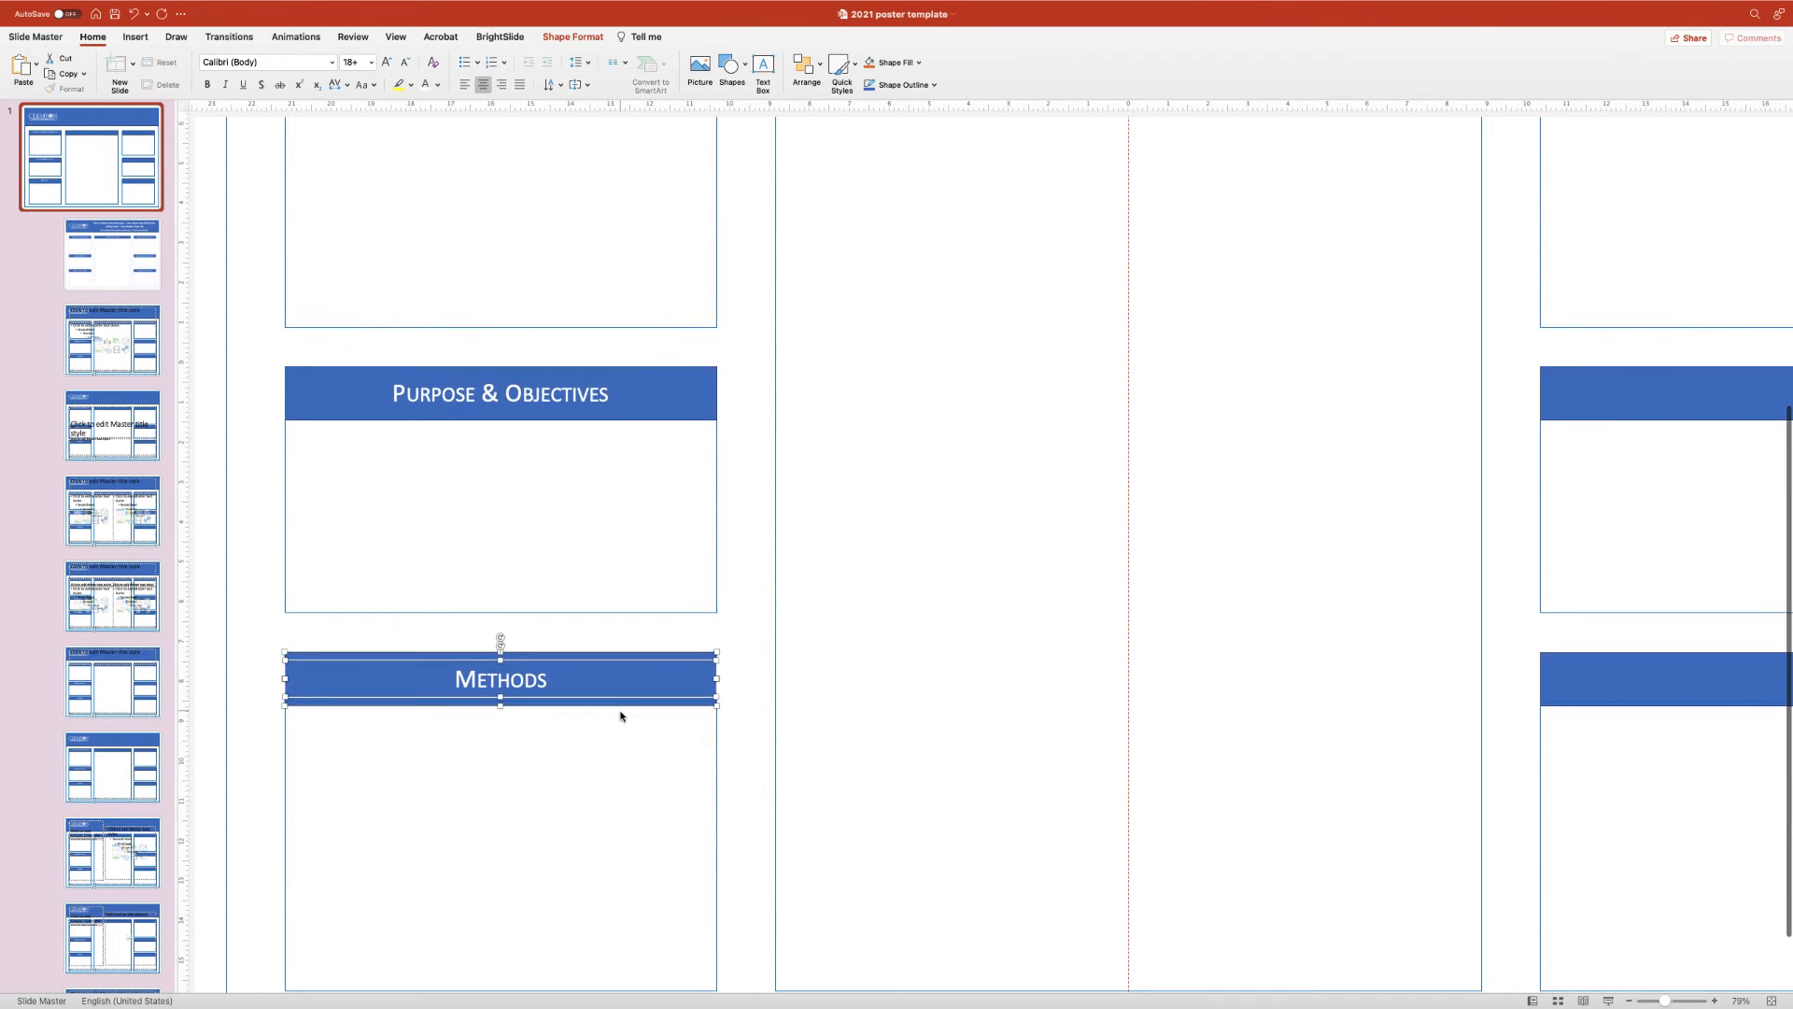
{"action": "scroll", "coordinate": [620, 717], "scroll_direction": "right", "scroll_amount": 5}
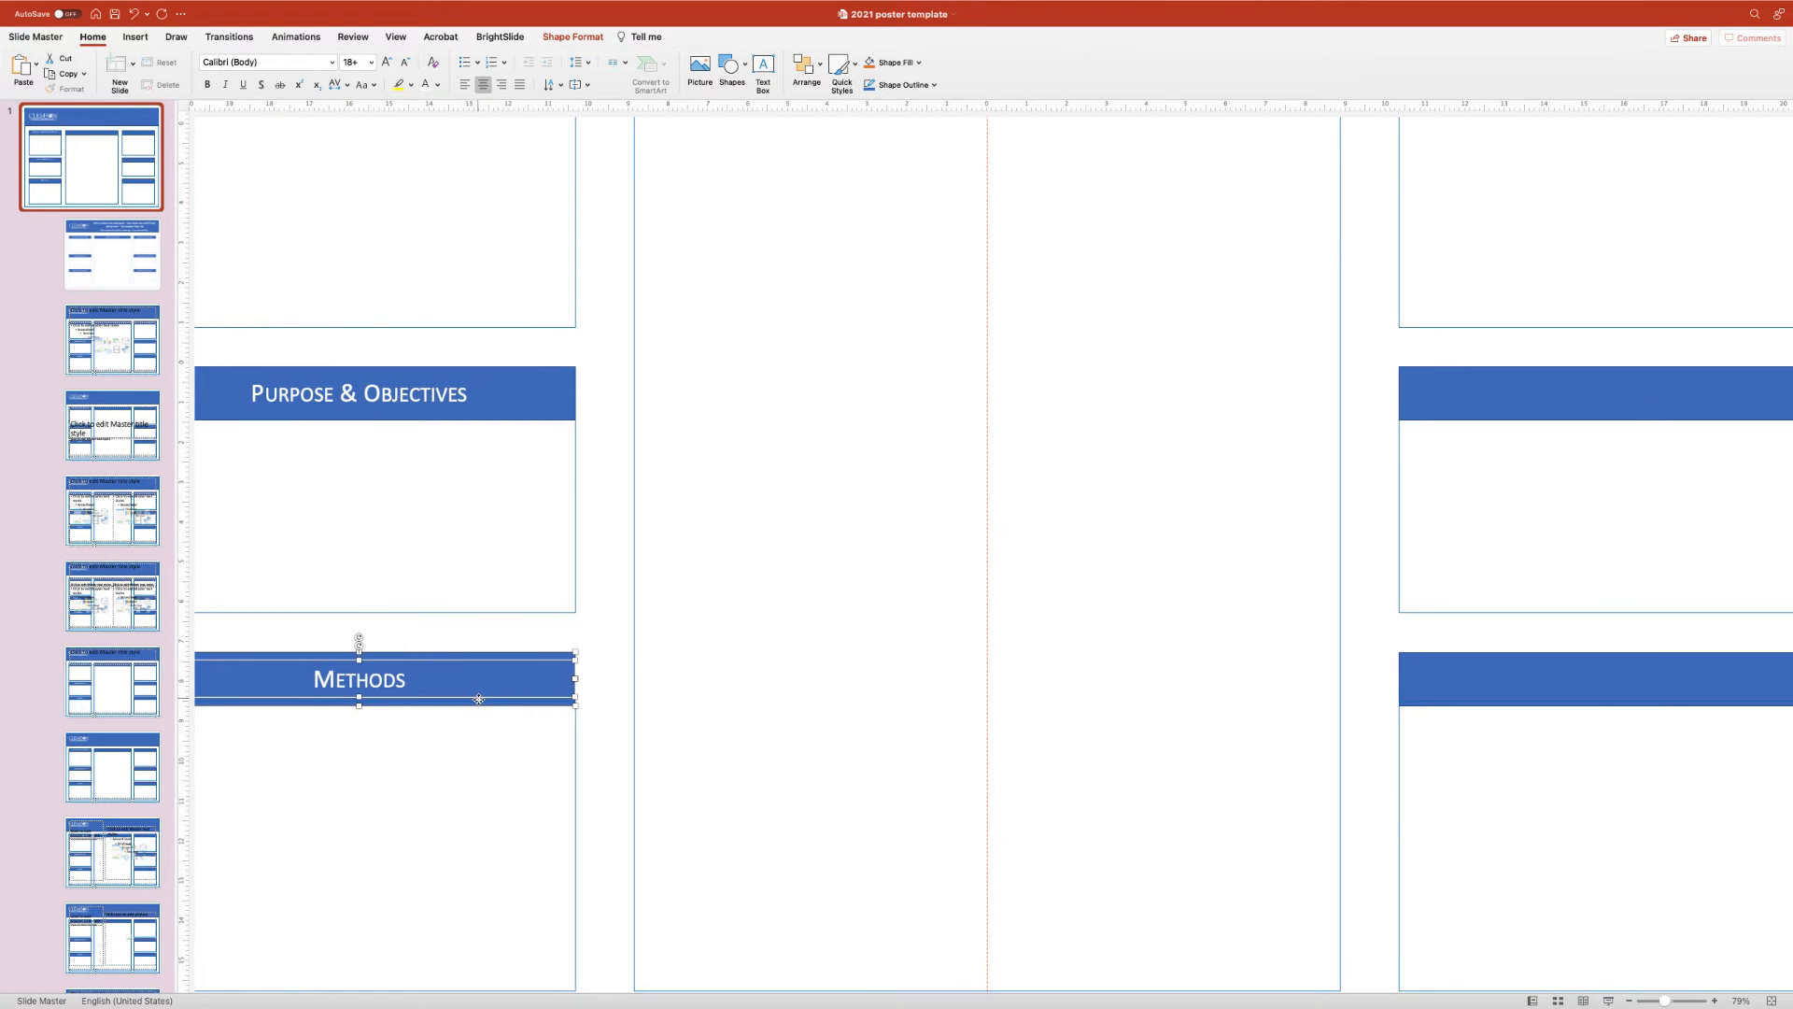
{"action": "left_click_drag", "start_coordinate": [479, 700], "coordinate": [1535, 662]}
{"action": "key", "text": "super+z"}
- Duplicate only the "Methods" text box onto the right column's third header bar
{"action": "left_click", "coordinate": [599, 704]}
{"action": "left_click", "coordinate": [495, 687]}
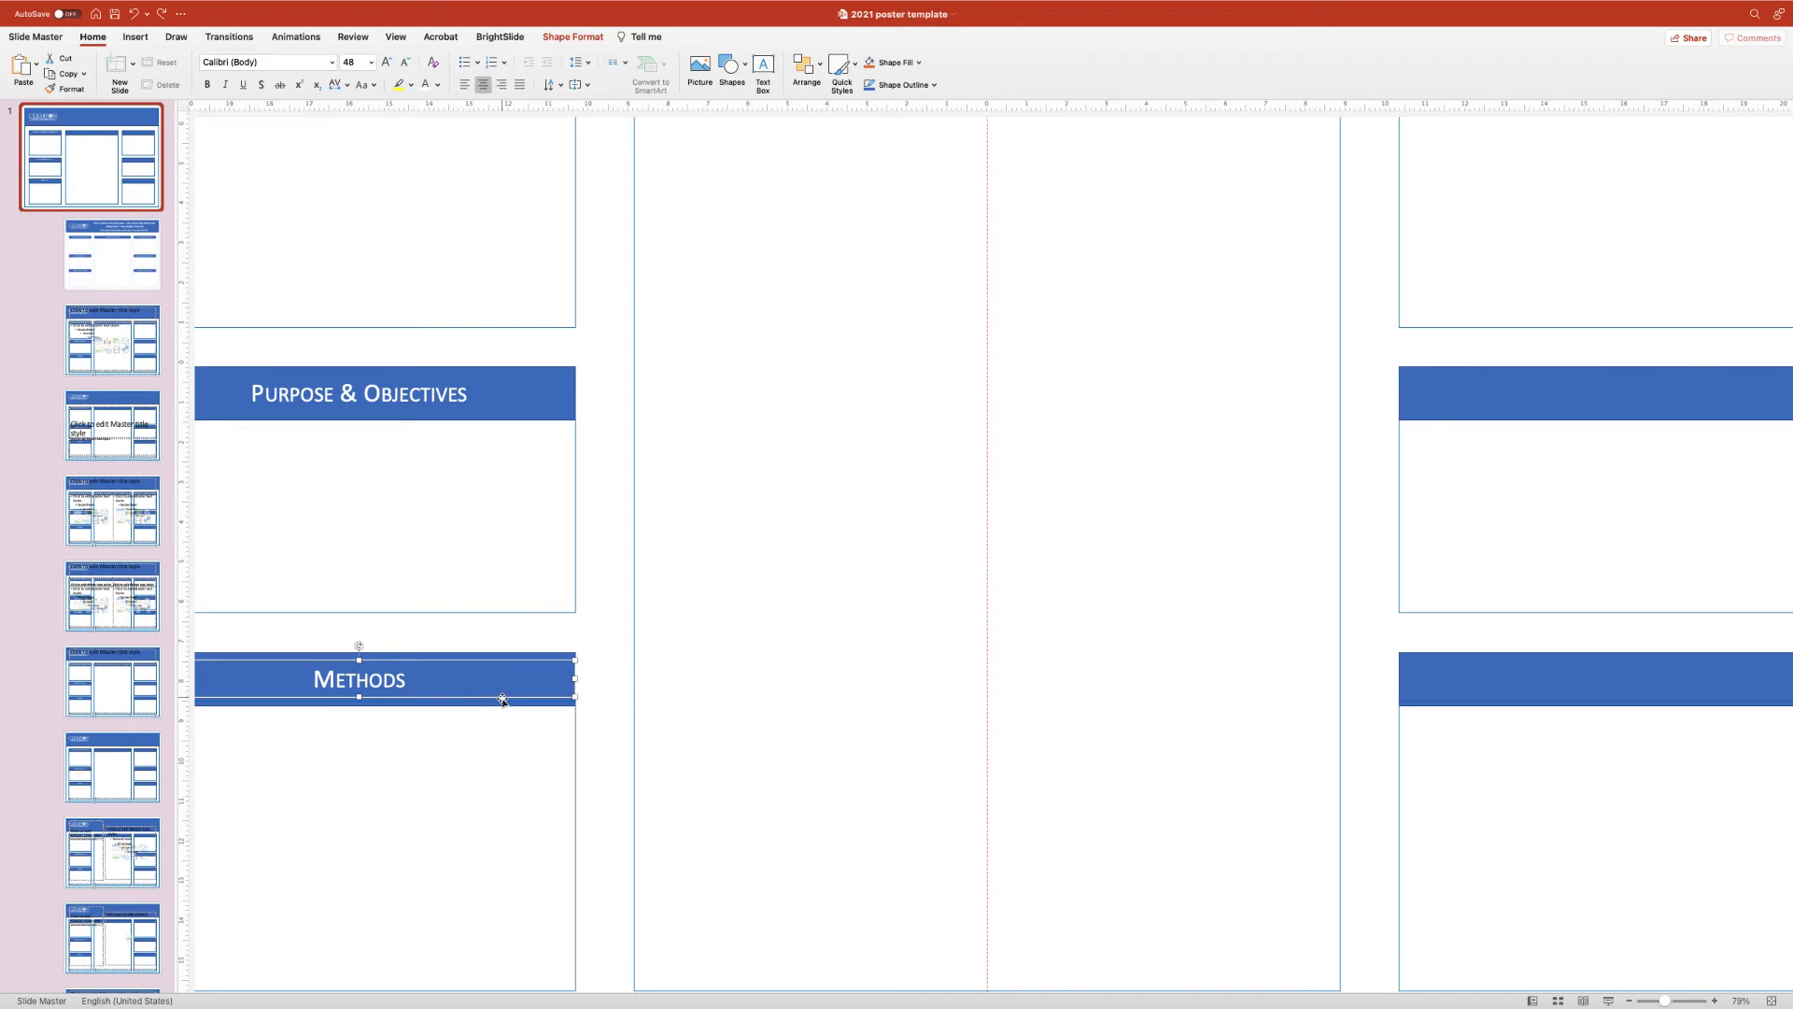
{"action": "left_click_drag", "start_coordinate": [510, 707], "coordinate": [1328, 731]}
{"action": "left_click_drag", "start_coordinate": [1481, 699], "coordinate": [1745, 685]}
{"action": "scroll", "coordinate": [1426, 712], "scroll_direction": "right", "scroll_amount": 2}
{"action": "scroll", "coordinate": [1371, 718], "scroll_direction": "right", "scroll_amount": 5}
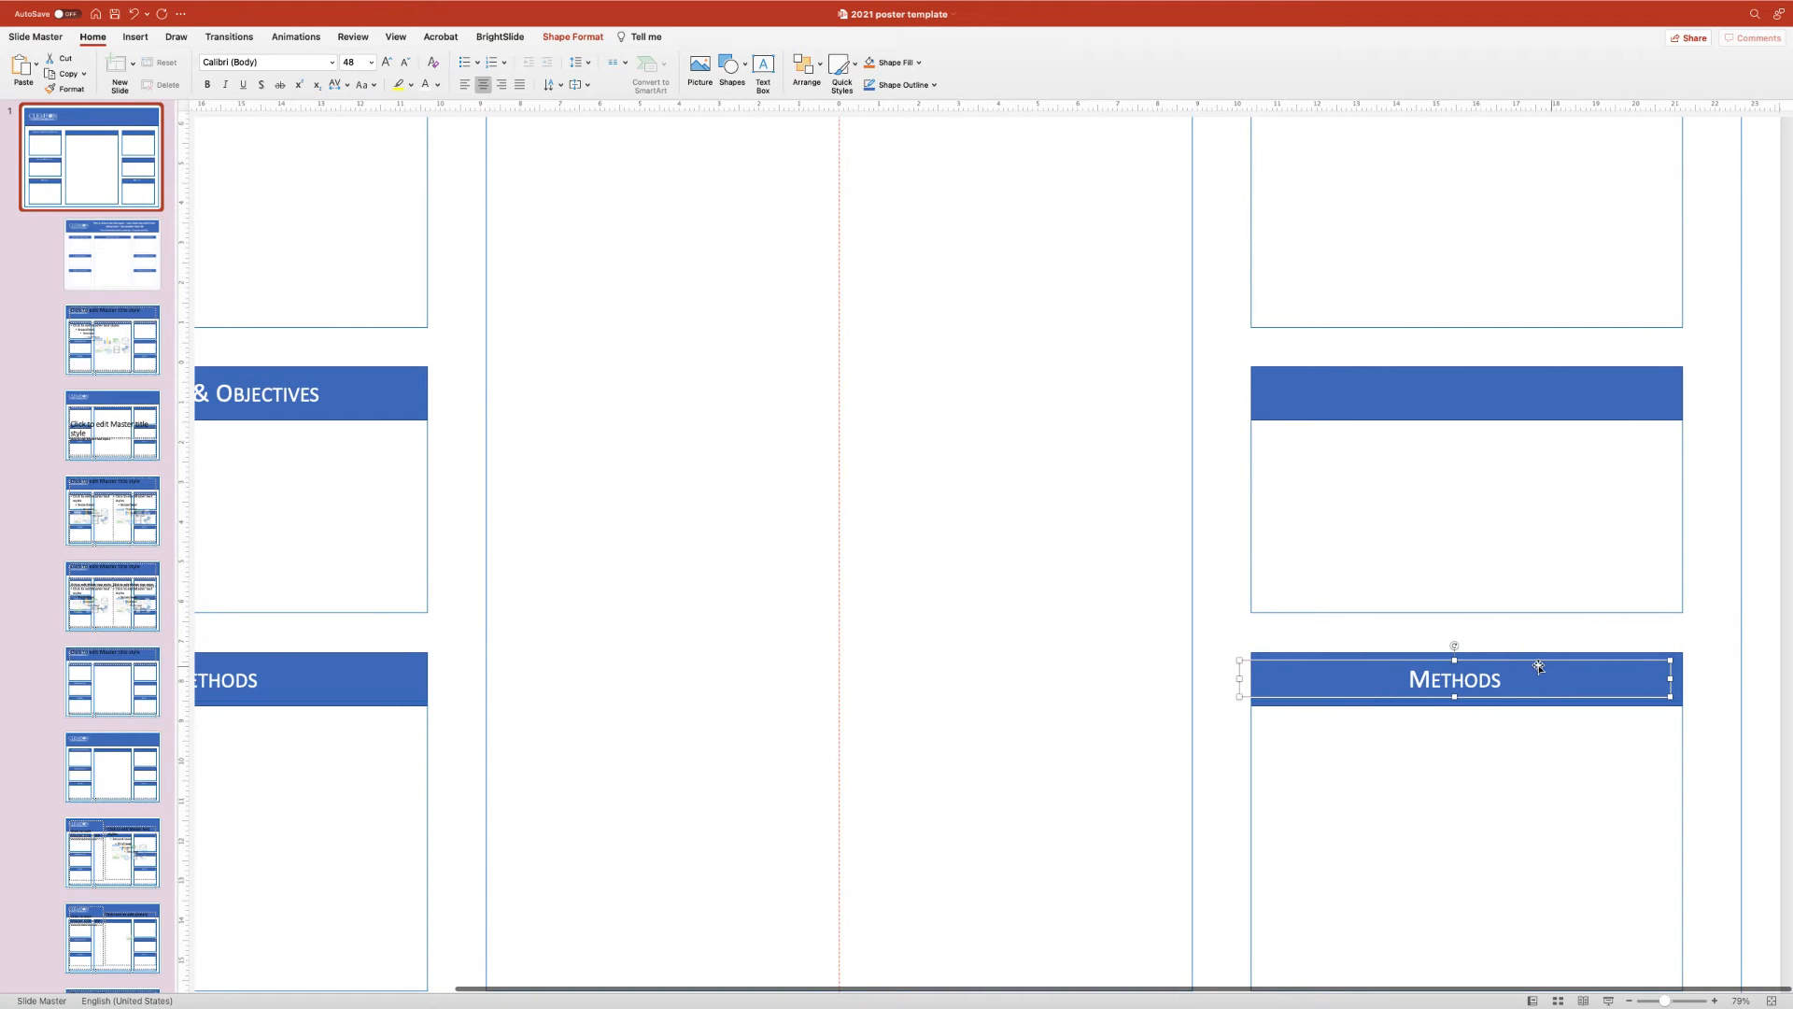
{"action": "left_click_drag", "start_coordinate": [1532, 665], "coordinate": [1539, 665]}
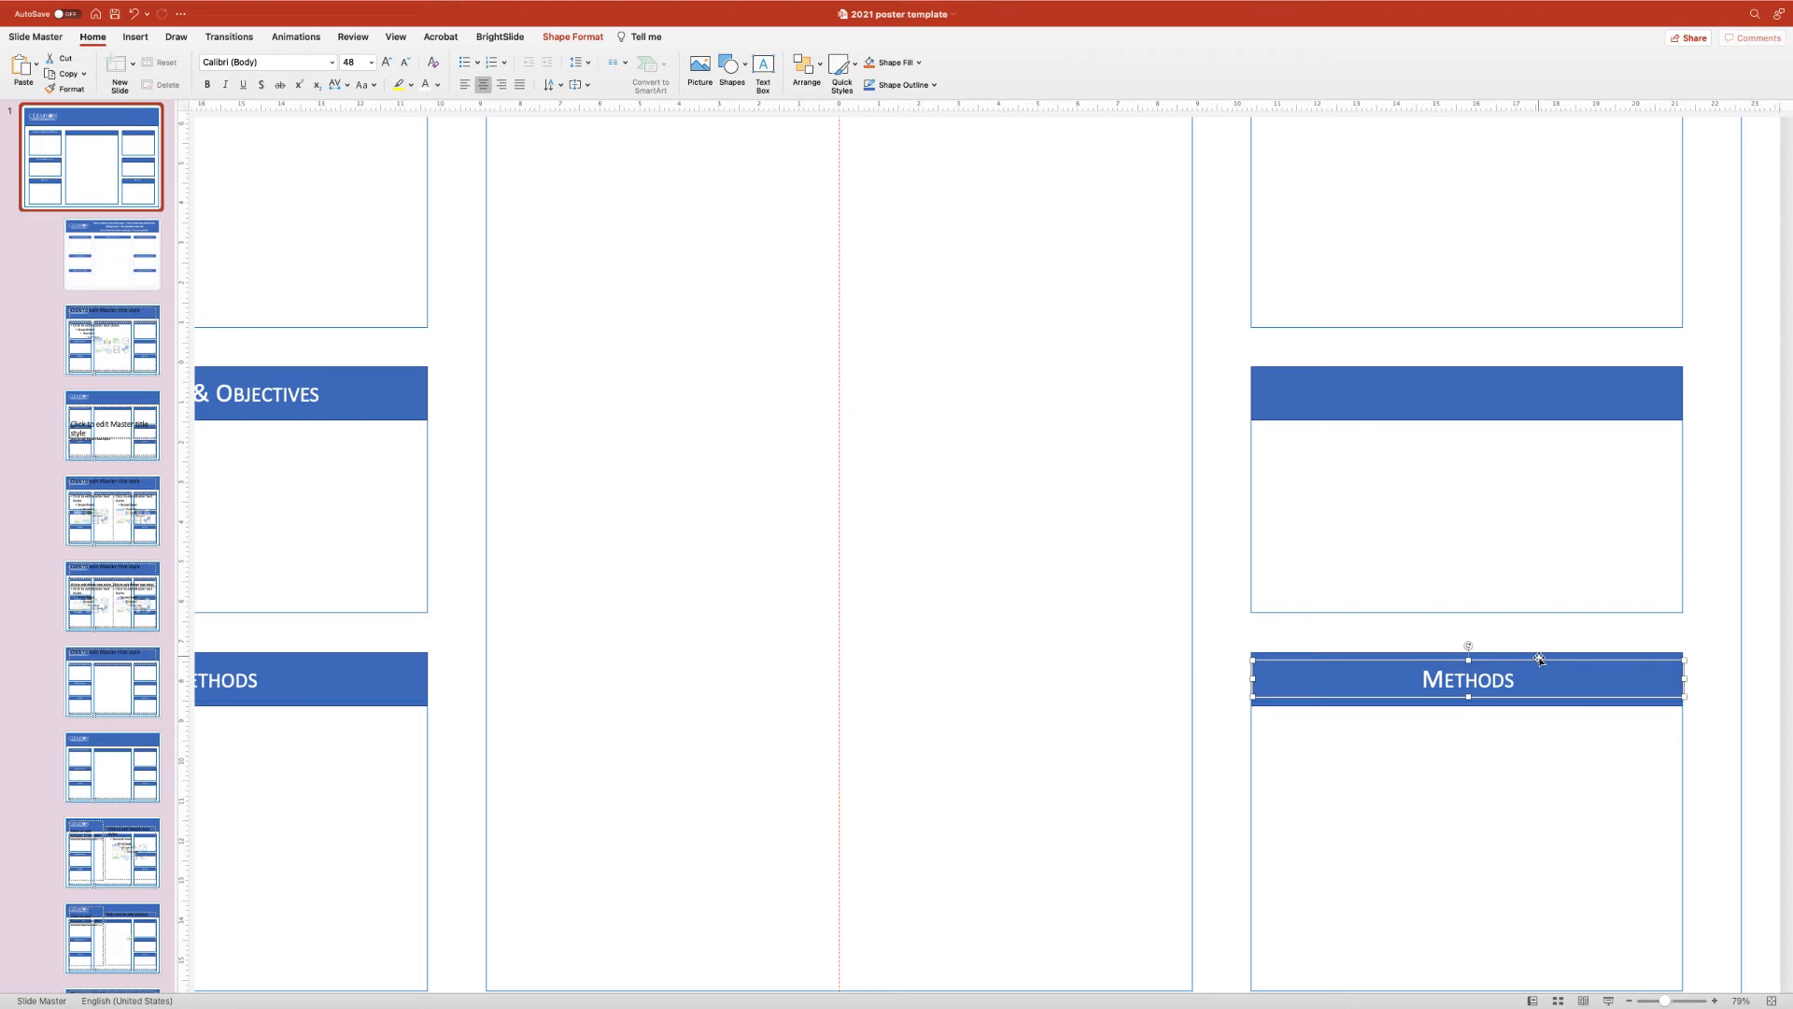
- Align the copied heading with the right column's third header bar by center and middle, and replace its text with "References"
{"action": "left_click", "coordinate": [1539, 658], "text": "shift"}
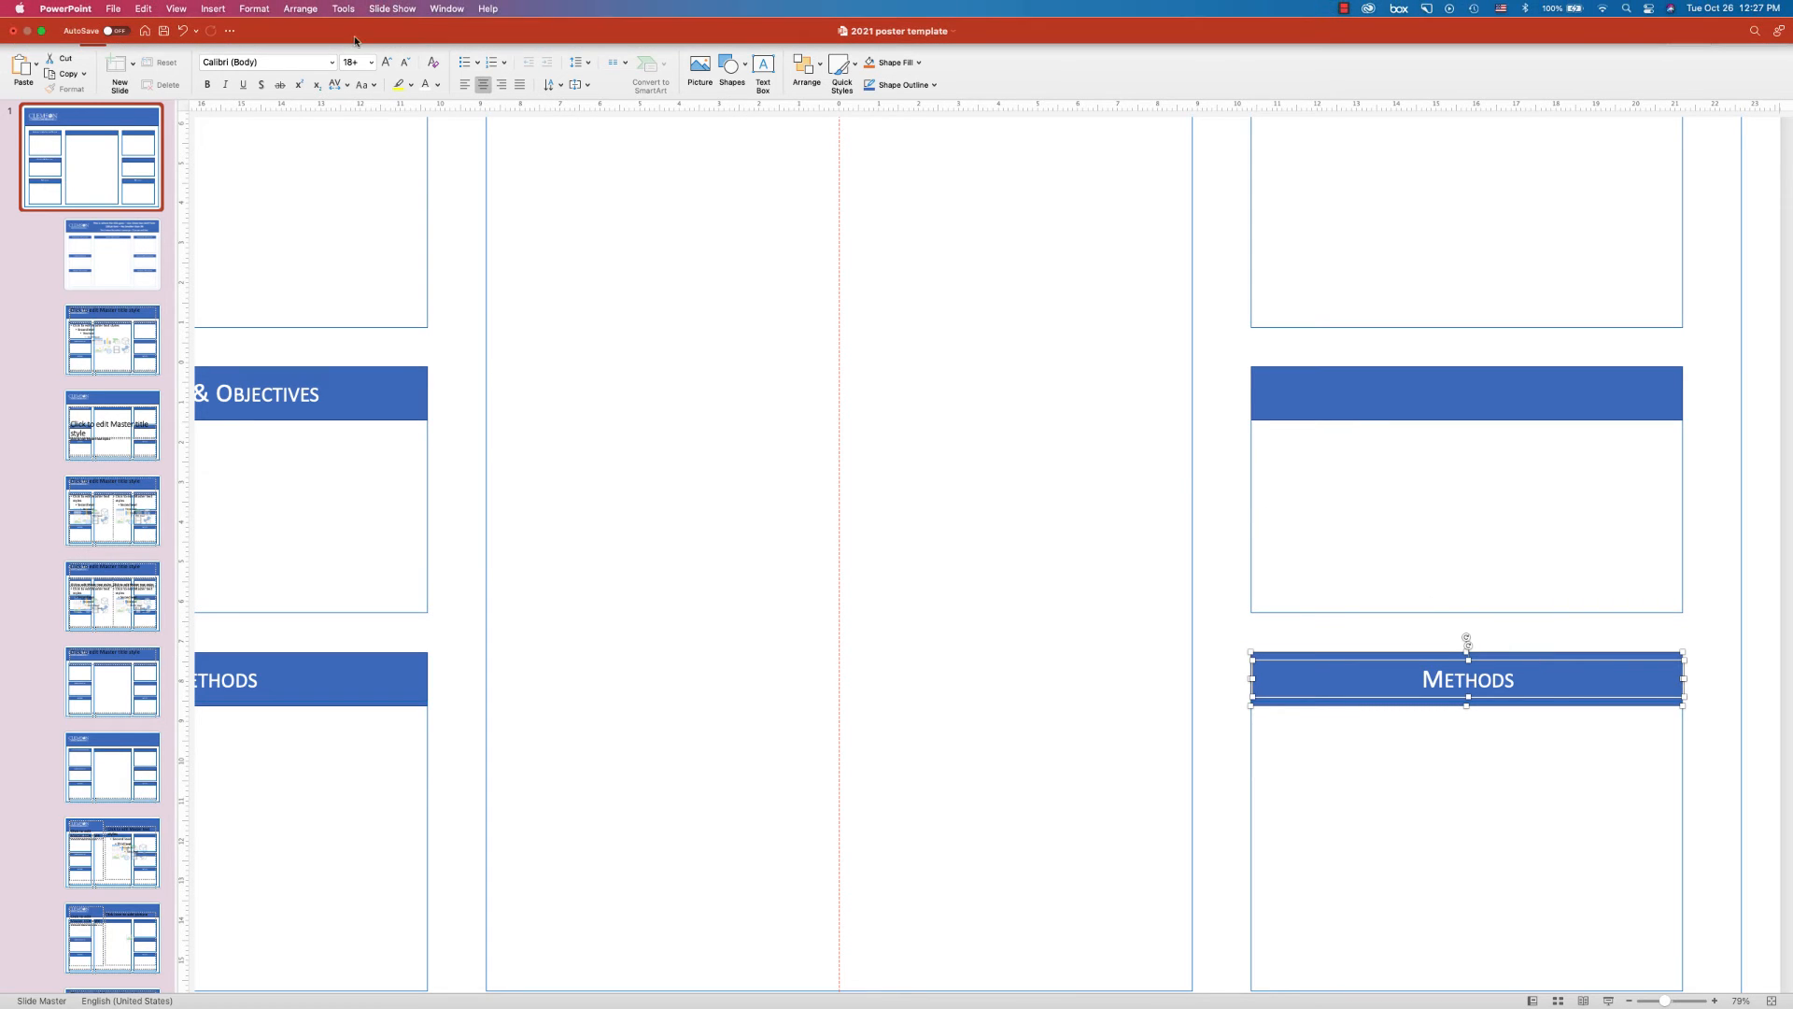
{"action": "left_click", "coordinate": [300, 9]}
{"action": "mouse_move", "coordinate": [384, 173]}
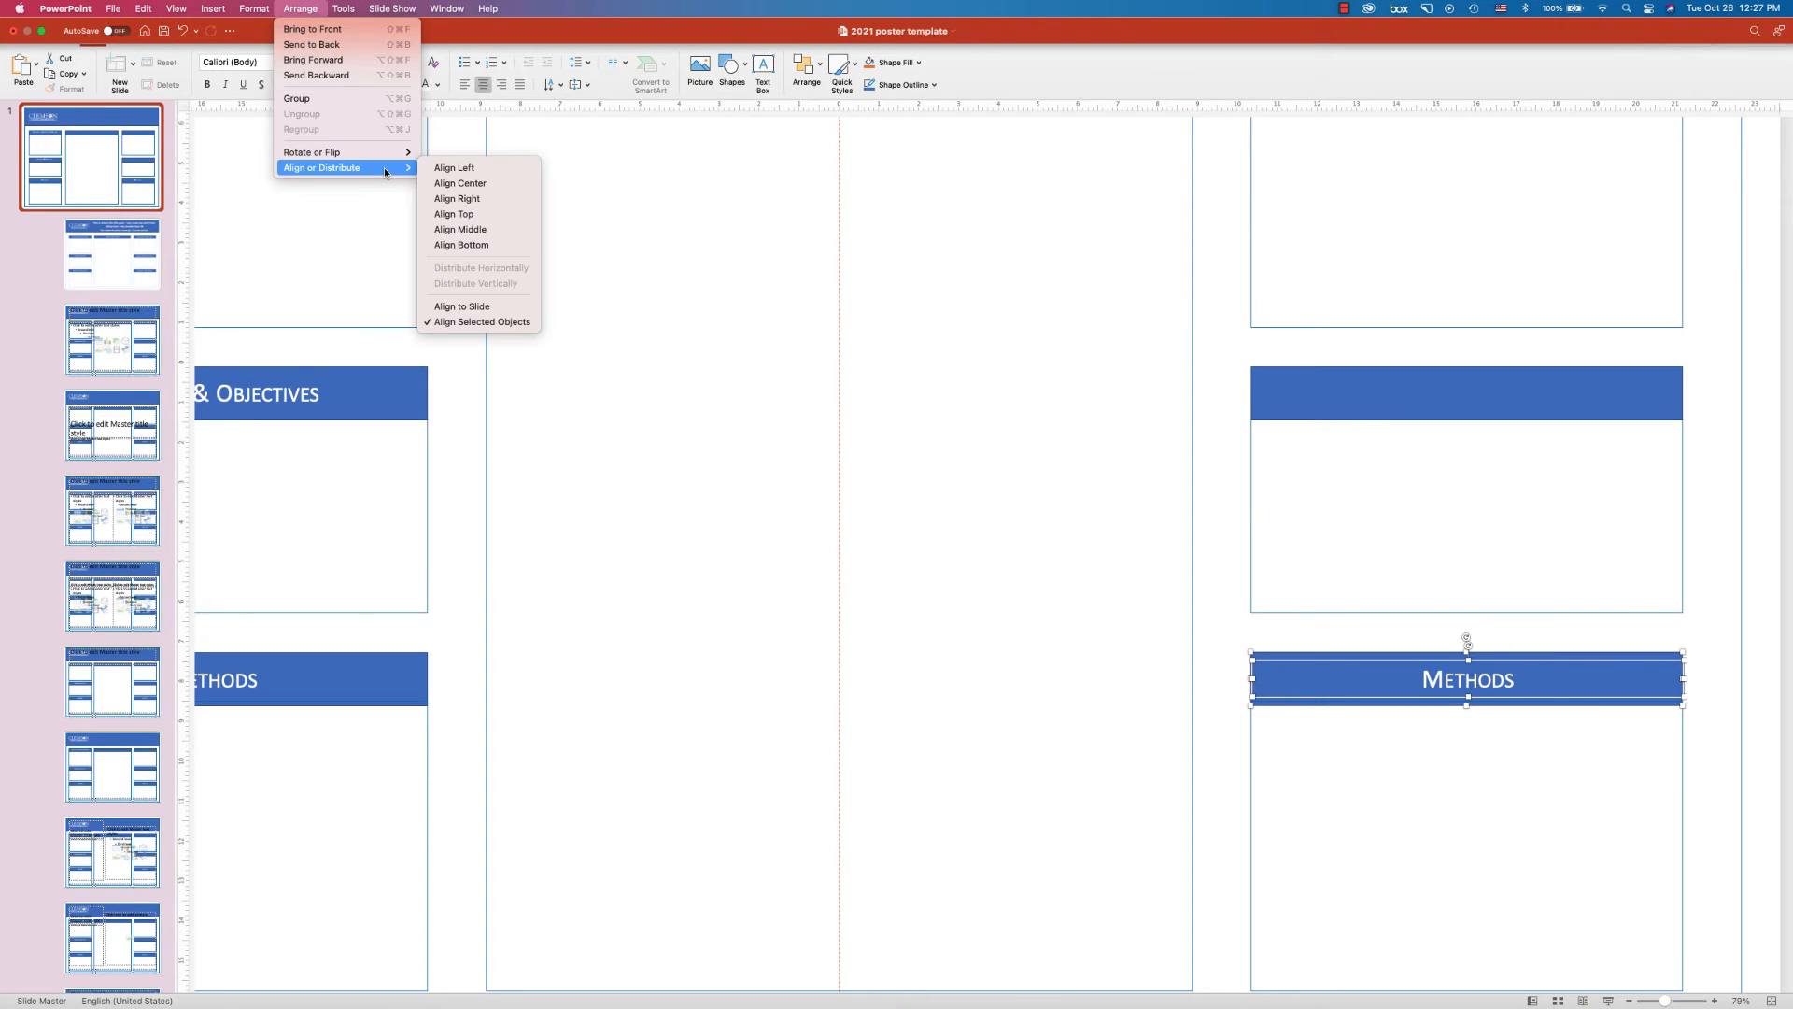
{"action": "left_click", "coordinate": [463, 184]}
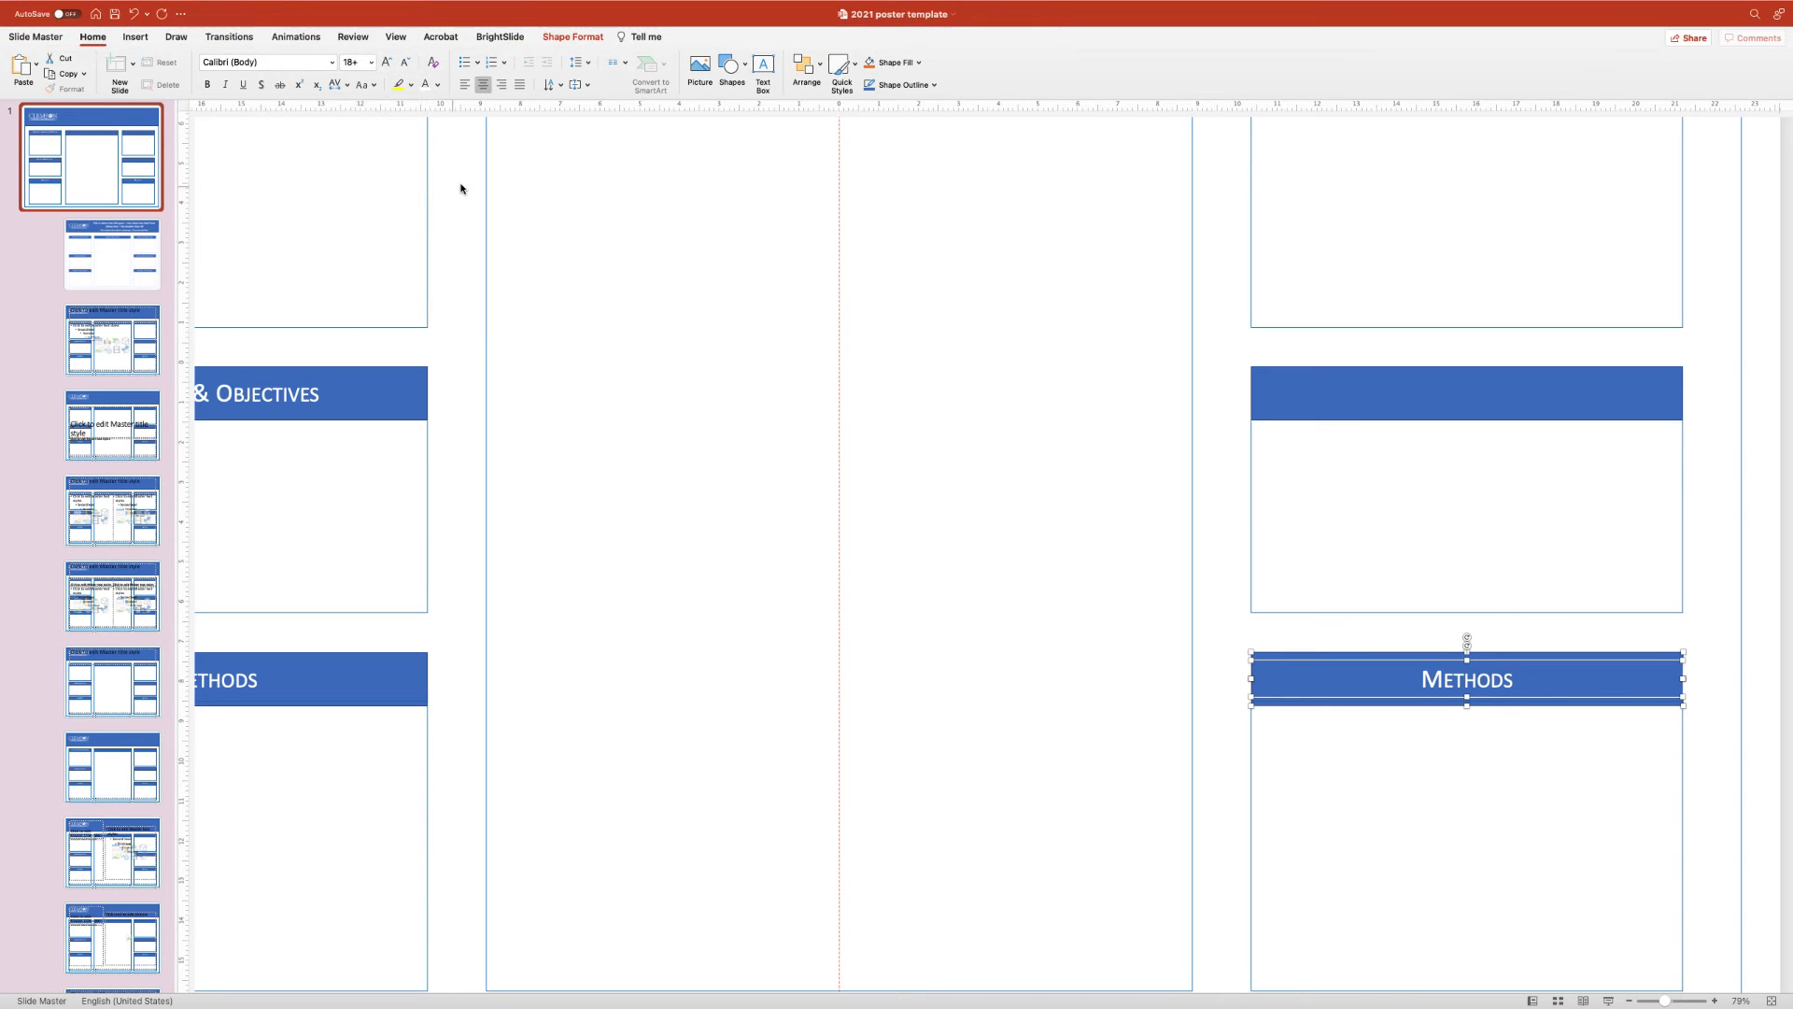
{"action": "left_click", "coordinate": [299, 9]}
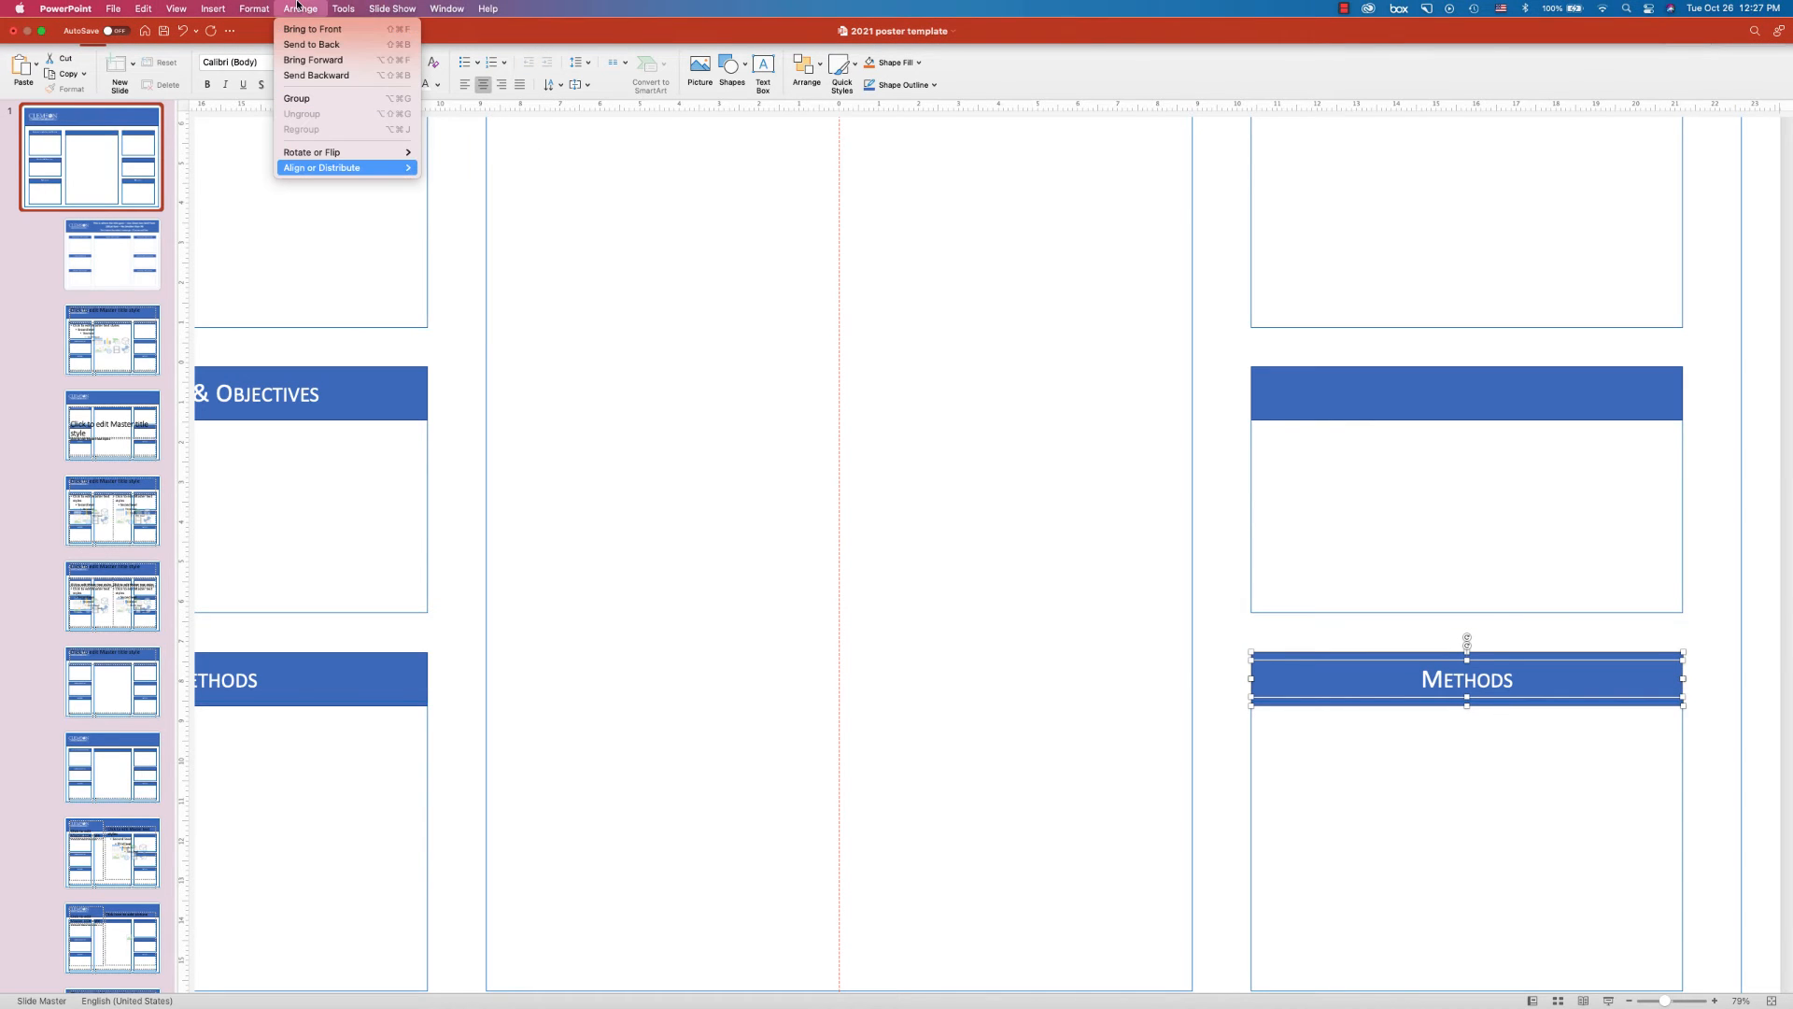
{"action": "mouse_move", "coordinate": [393, 168]}
{"action": "left_click", "coordinate": [469, 231]}
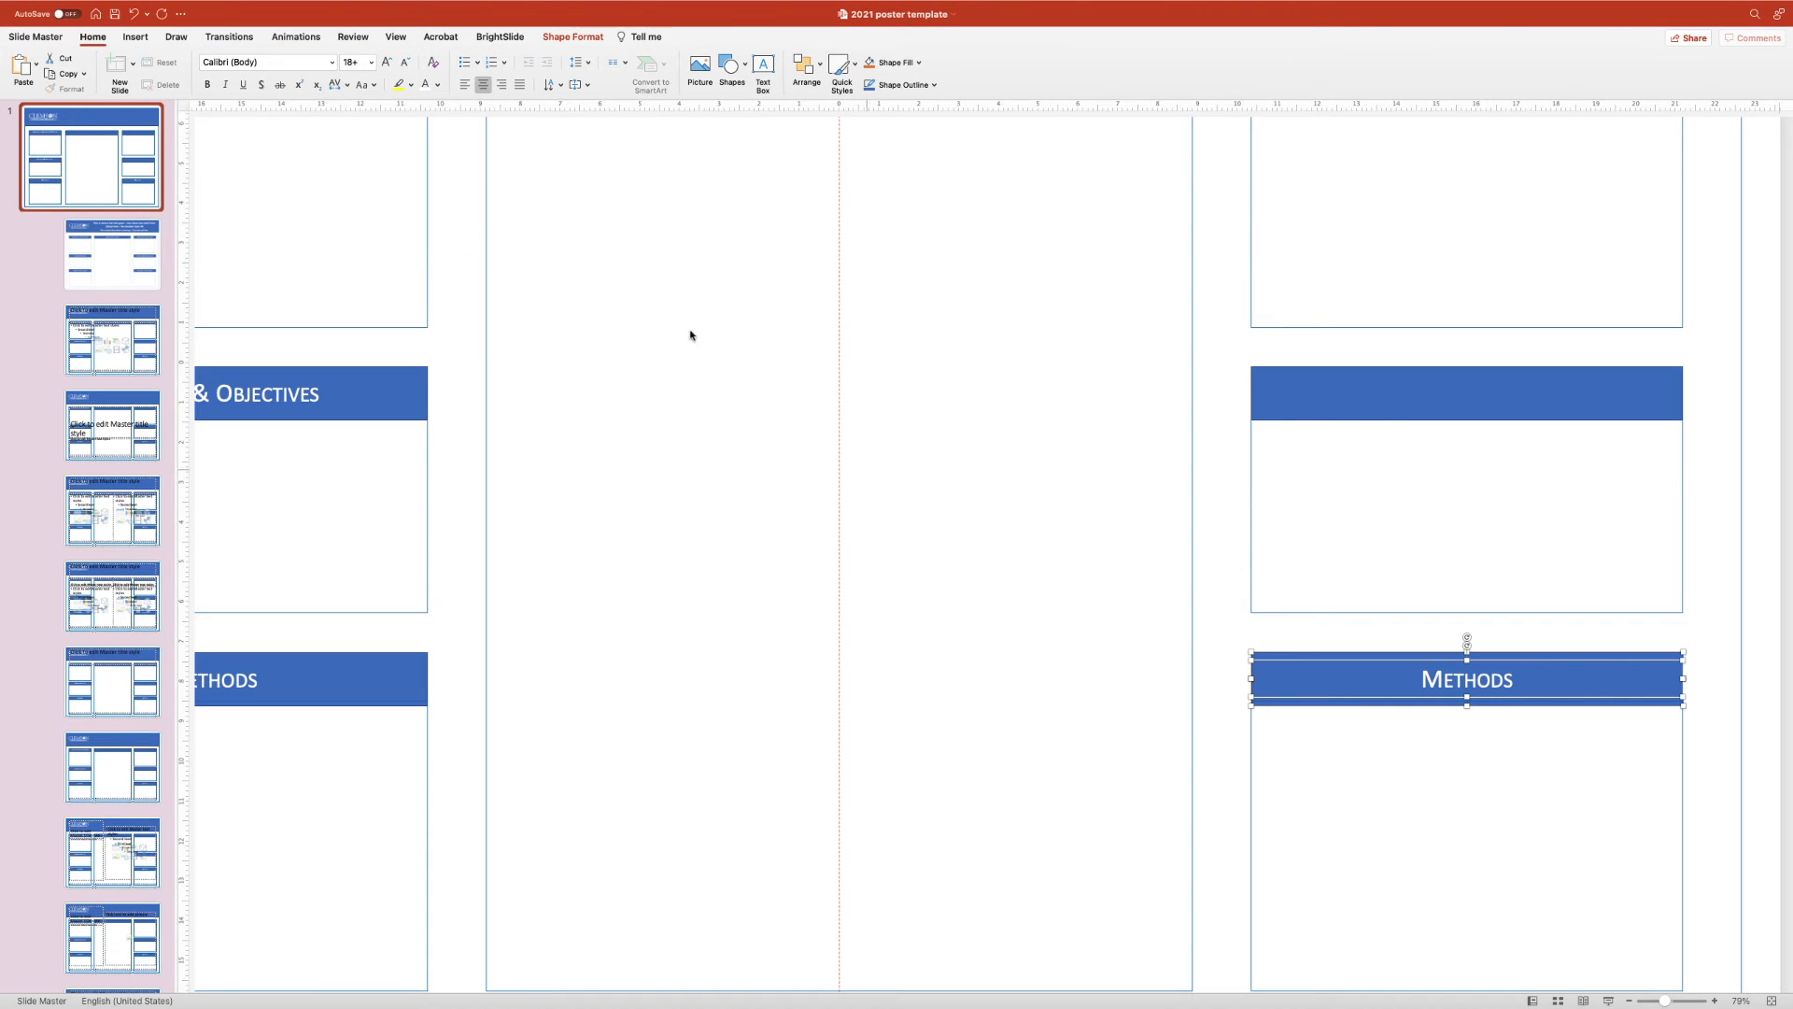
{"action": "double_click", "coordinate": [1469, 680]}
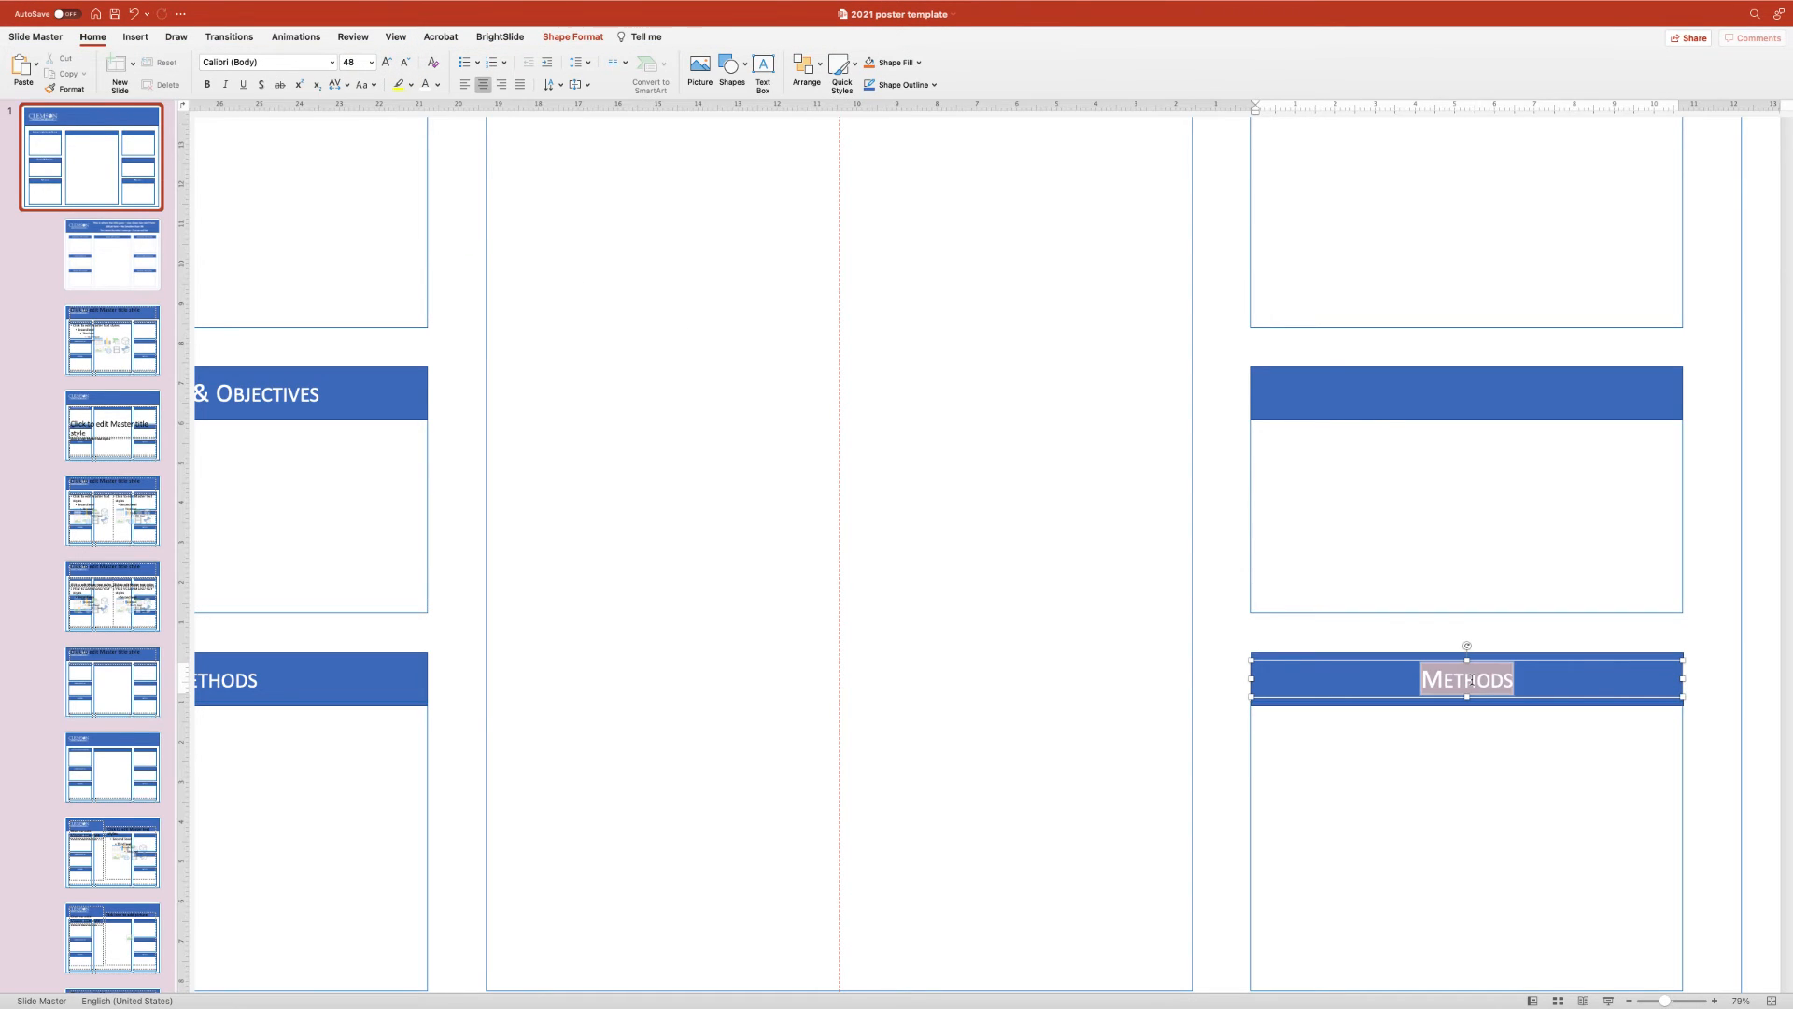
{"action": "type", "text": "References"}
- Duplicate the "Purpose & Objectives" heading onto the right column's second header bar and align the two by center and middle
{"action": "left_click", "coordinate": [277, 406]}
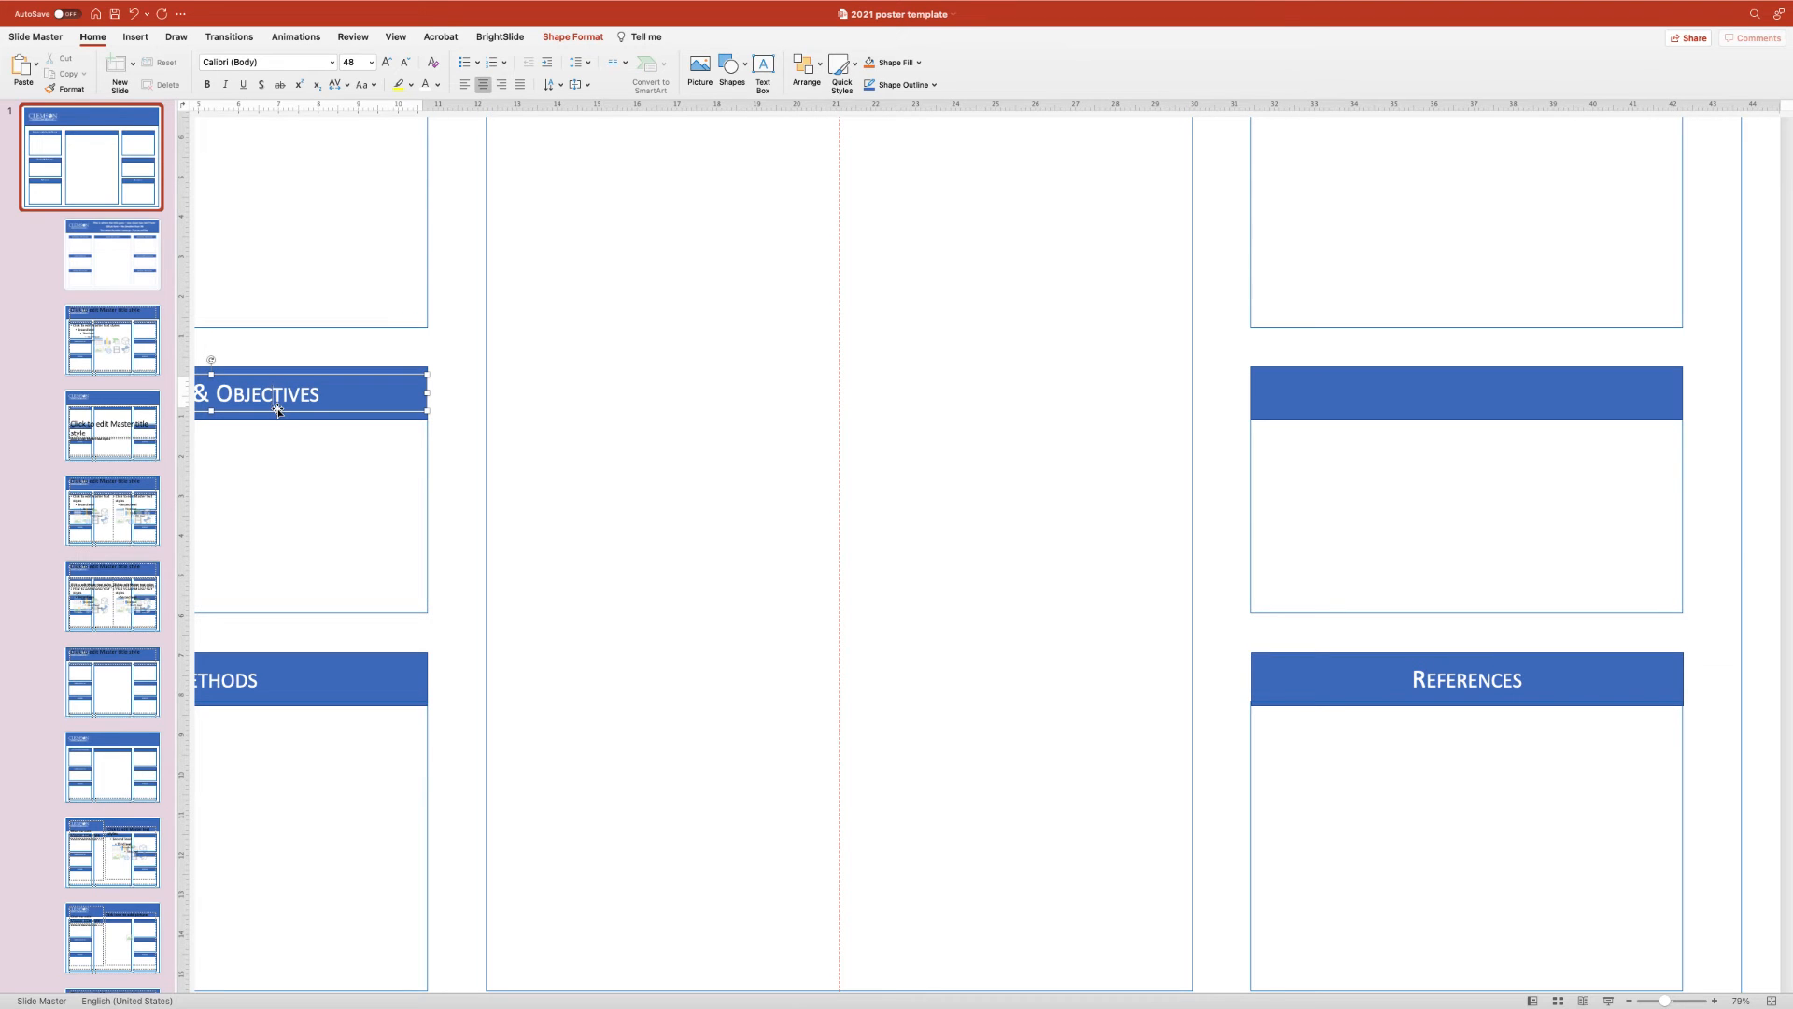
{"action": "left_click_drag", "start_coordinate": [285, 413], "coordinate": [1546, 400]}
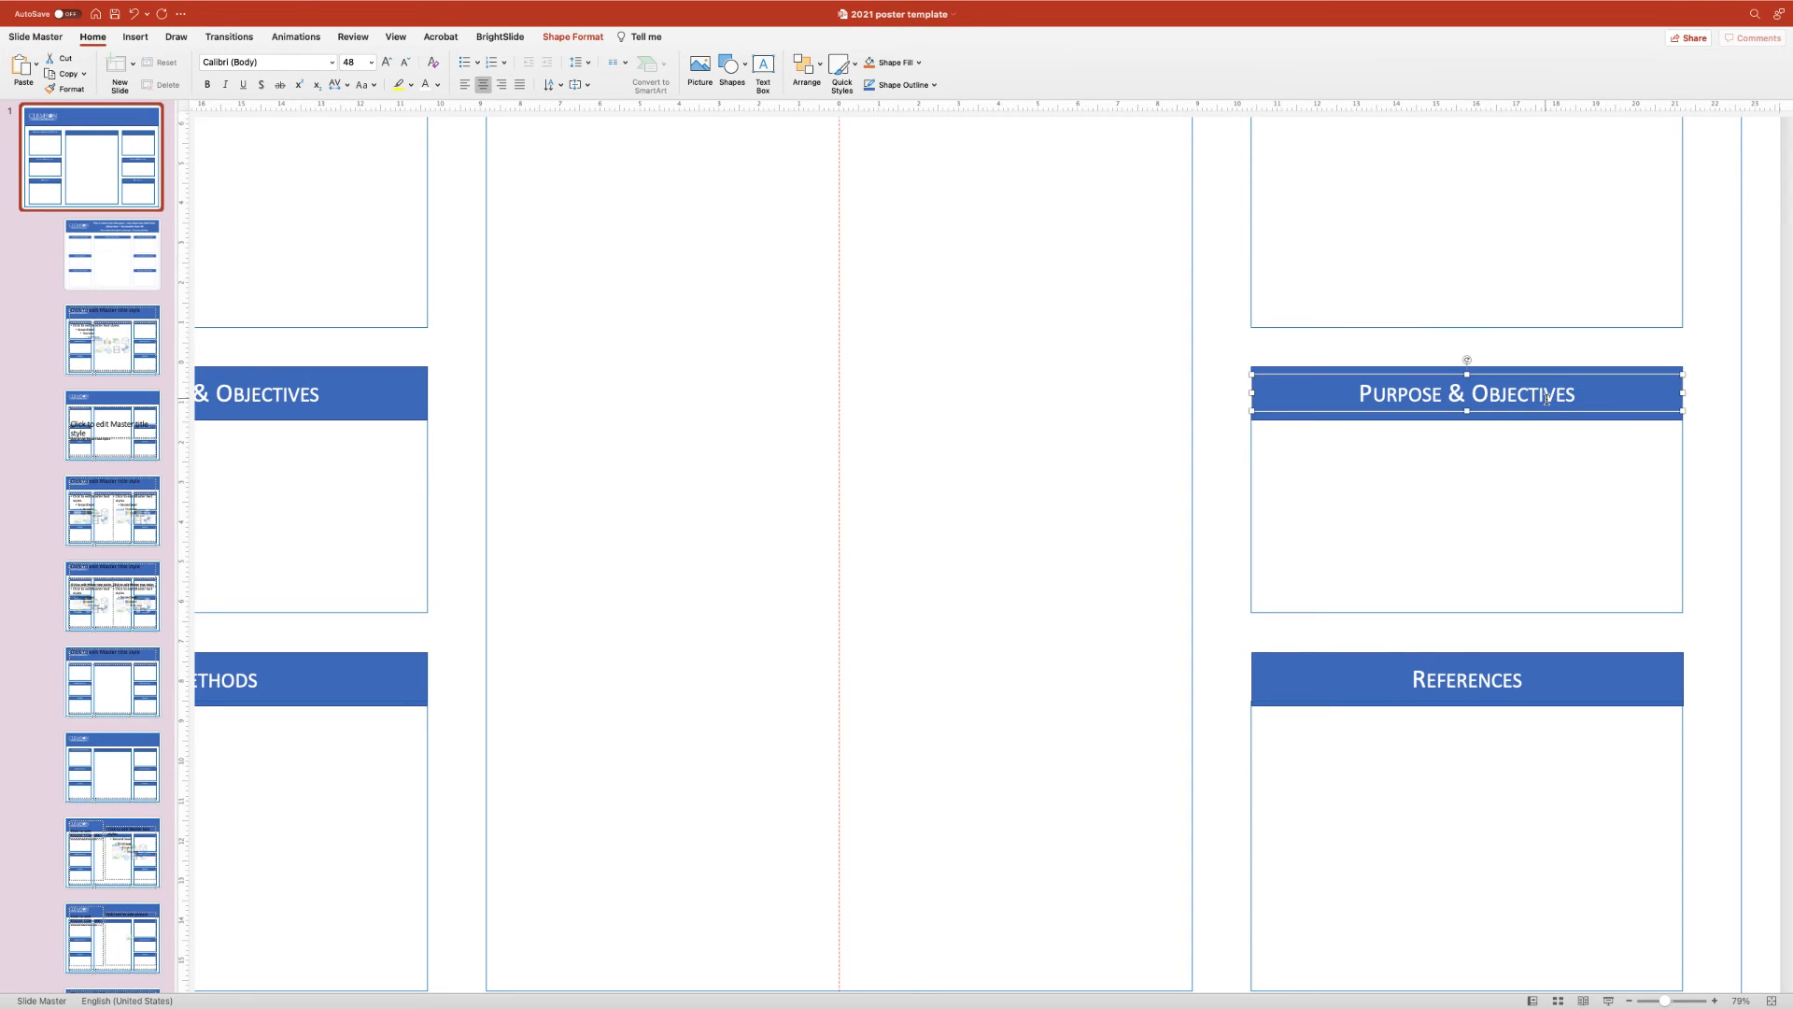
{"action": "left_click", "coordinate": [1391, 421], "text": "shift"}
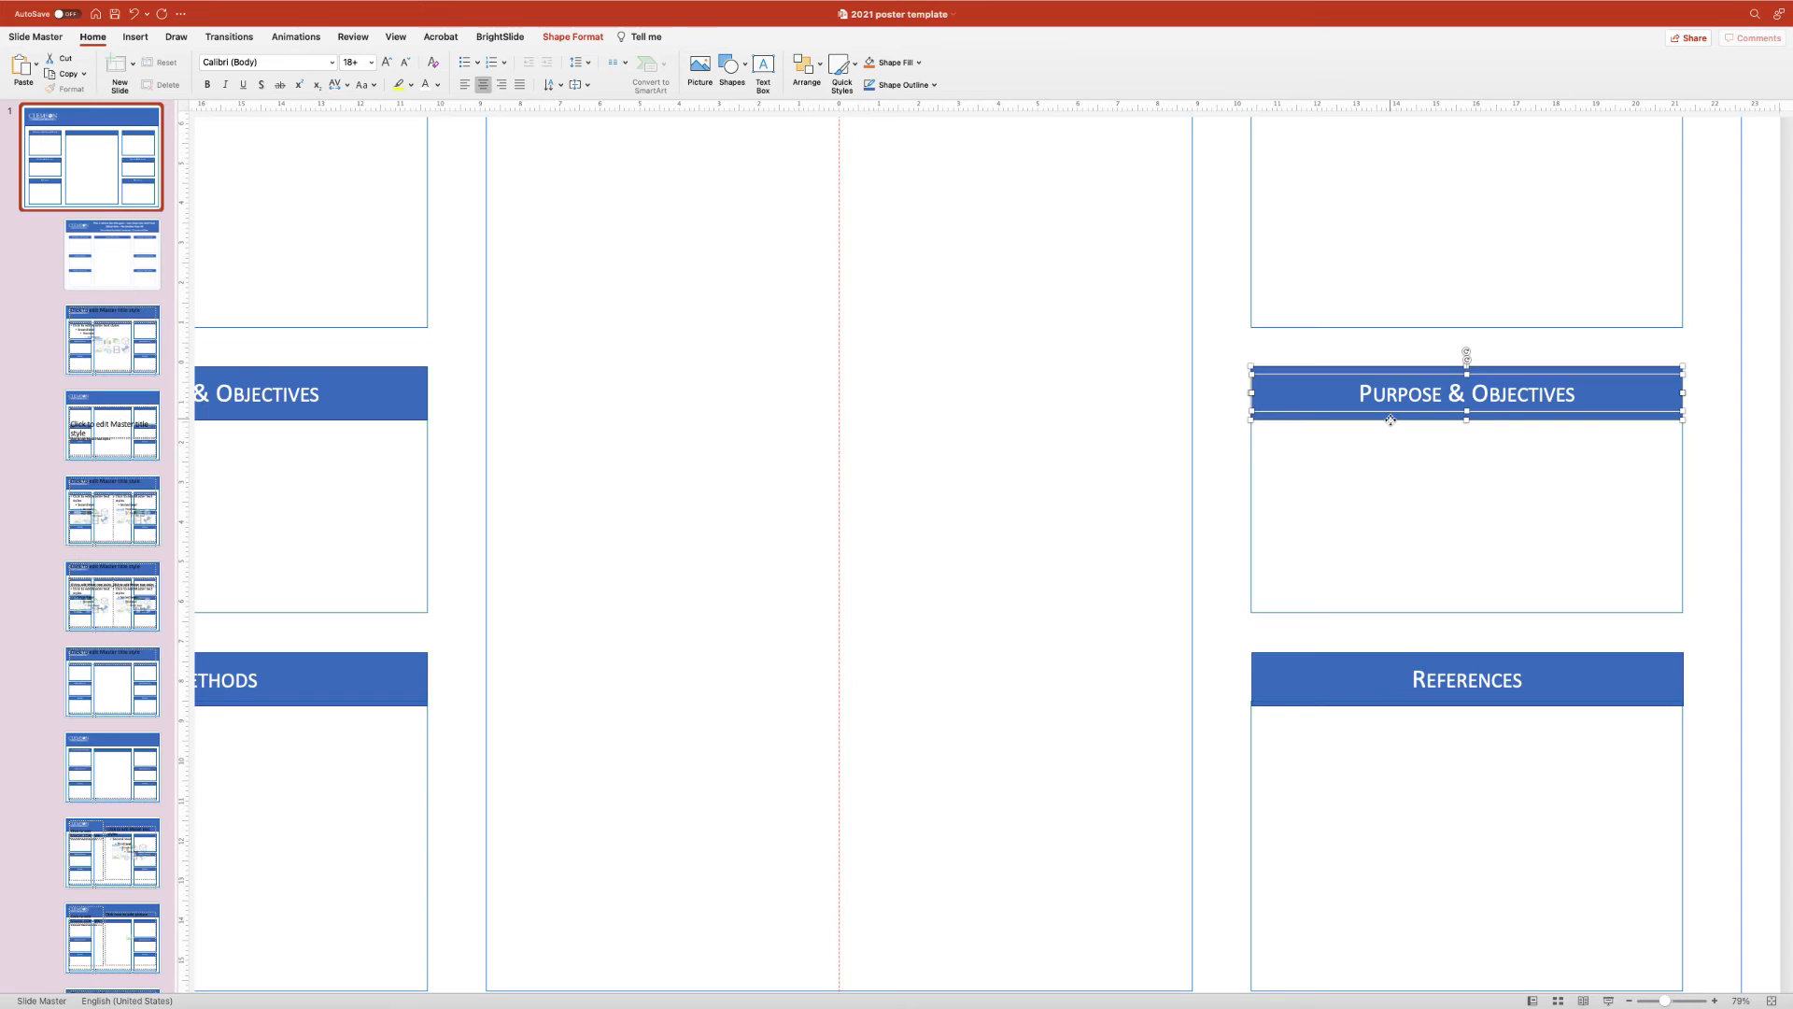
{"action": "right_click", "coordinate": [1391, 420]}
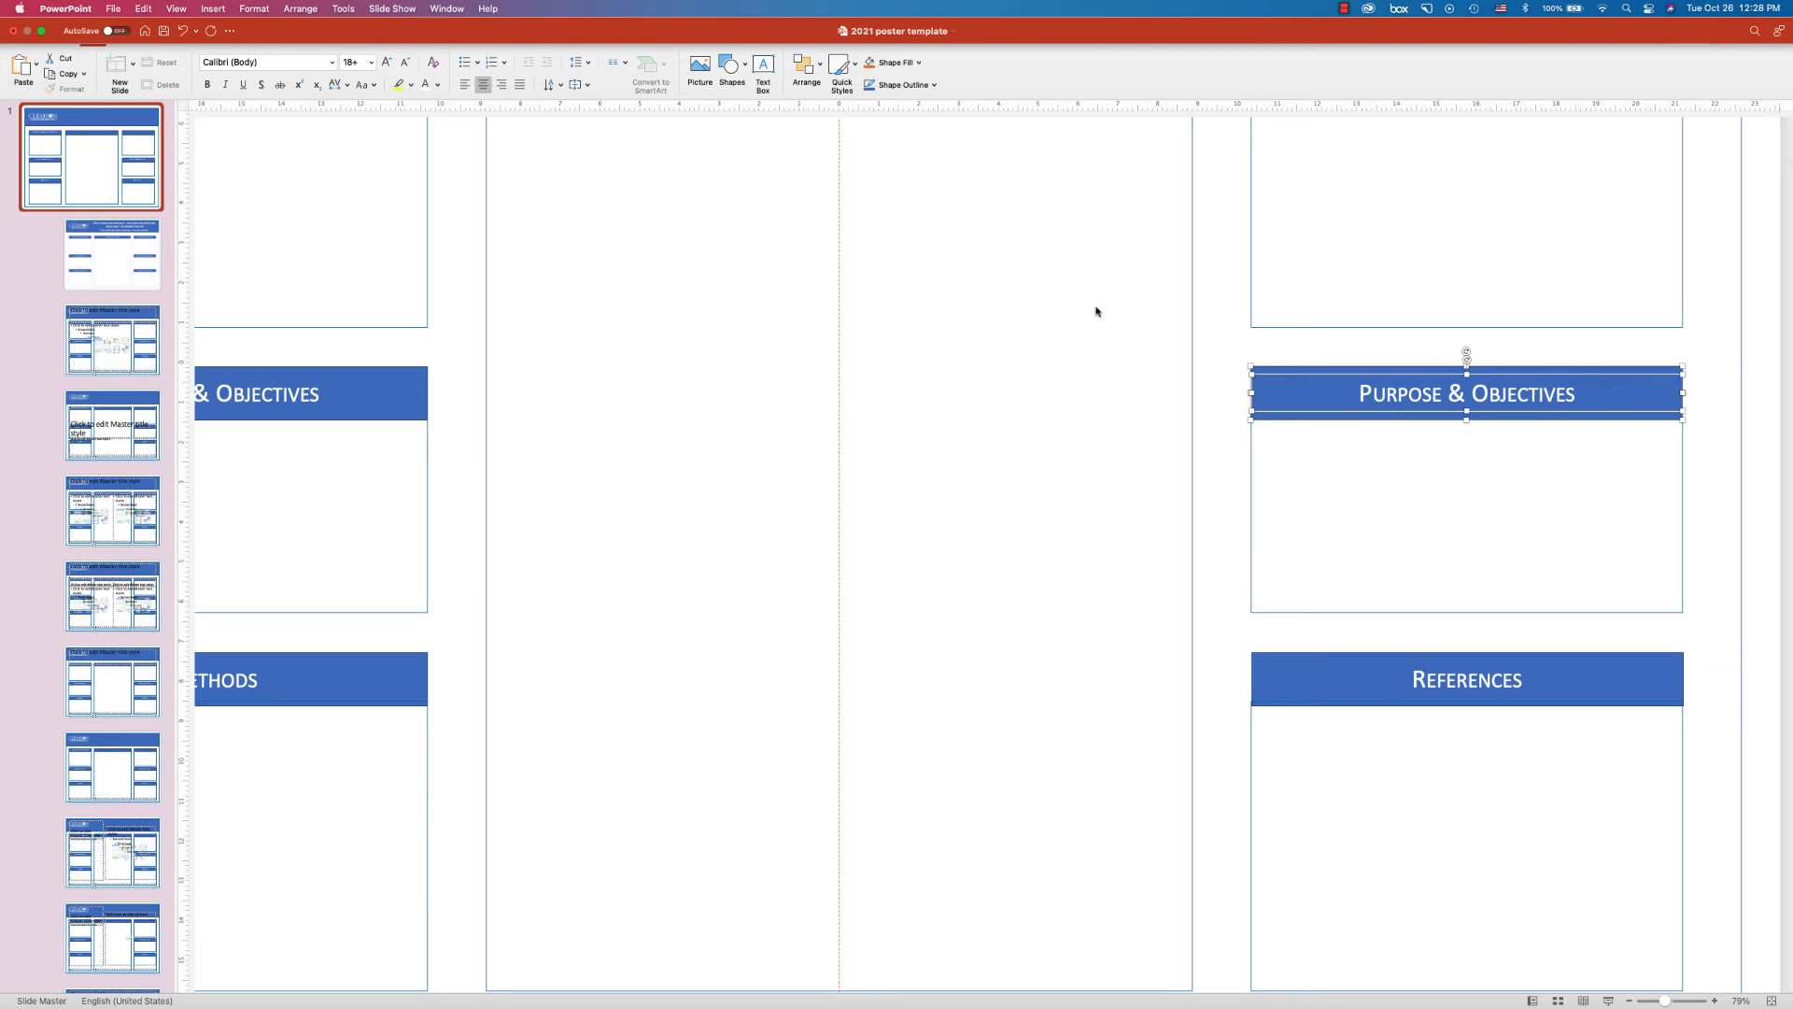
{"action": "left_click", "coordinate": [298, 7]}
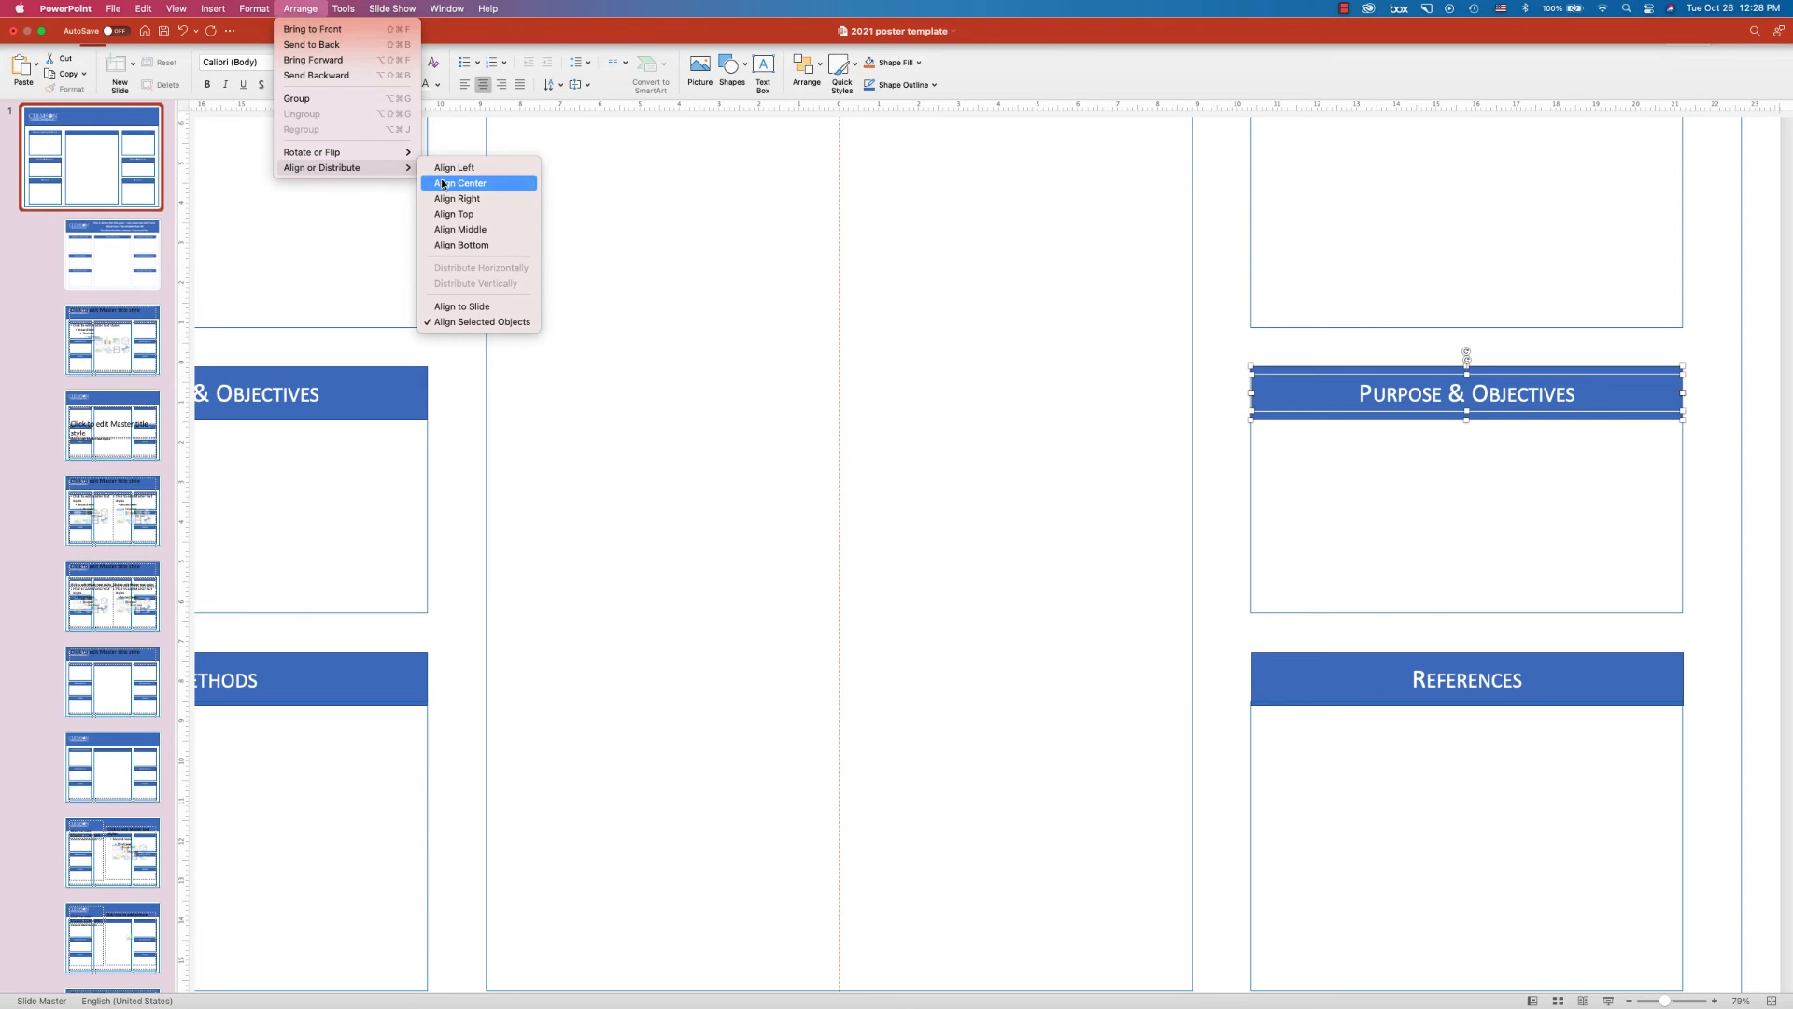
{"action": "left_click", "coordinate": [439, 182]}
{"action": "left_click", "coordinate": [300, 8]}
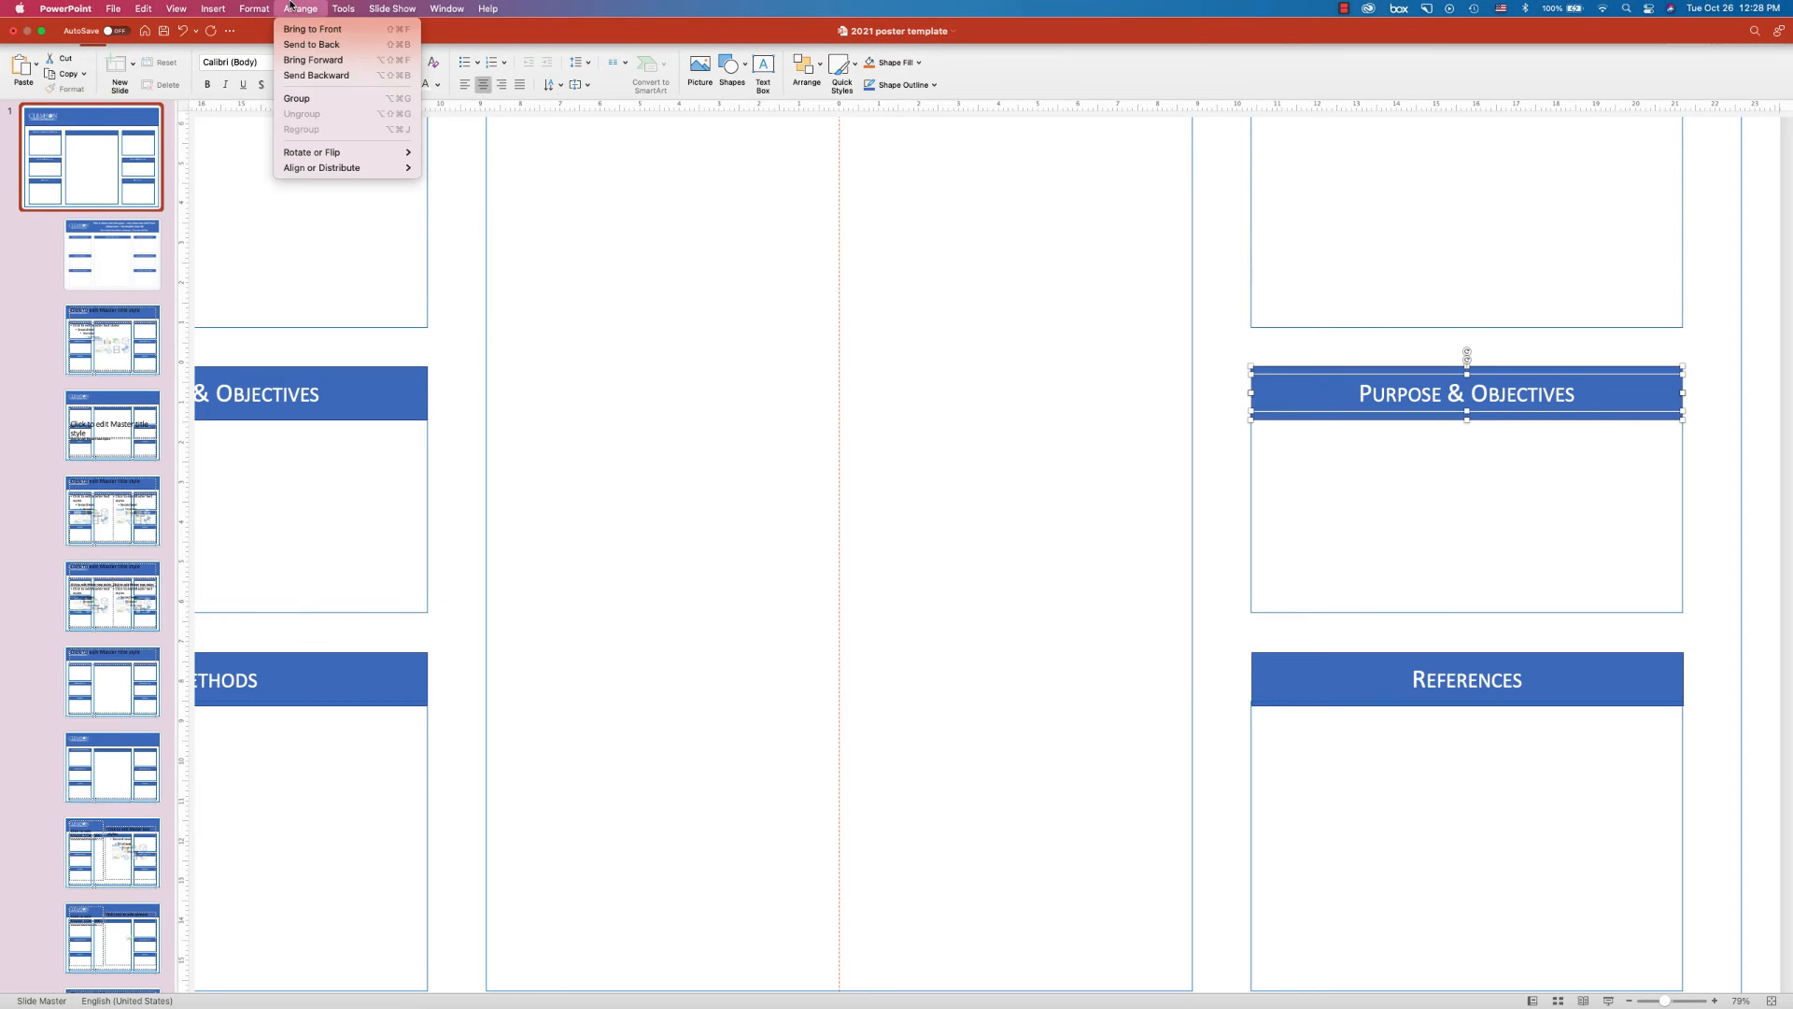
{"action": "mouse_move", "coordinate": [378, 168]}
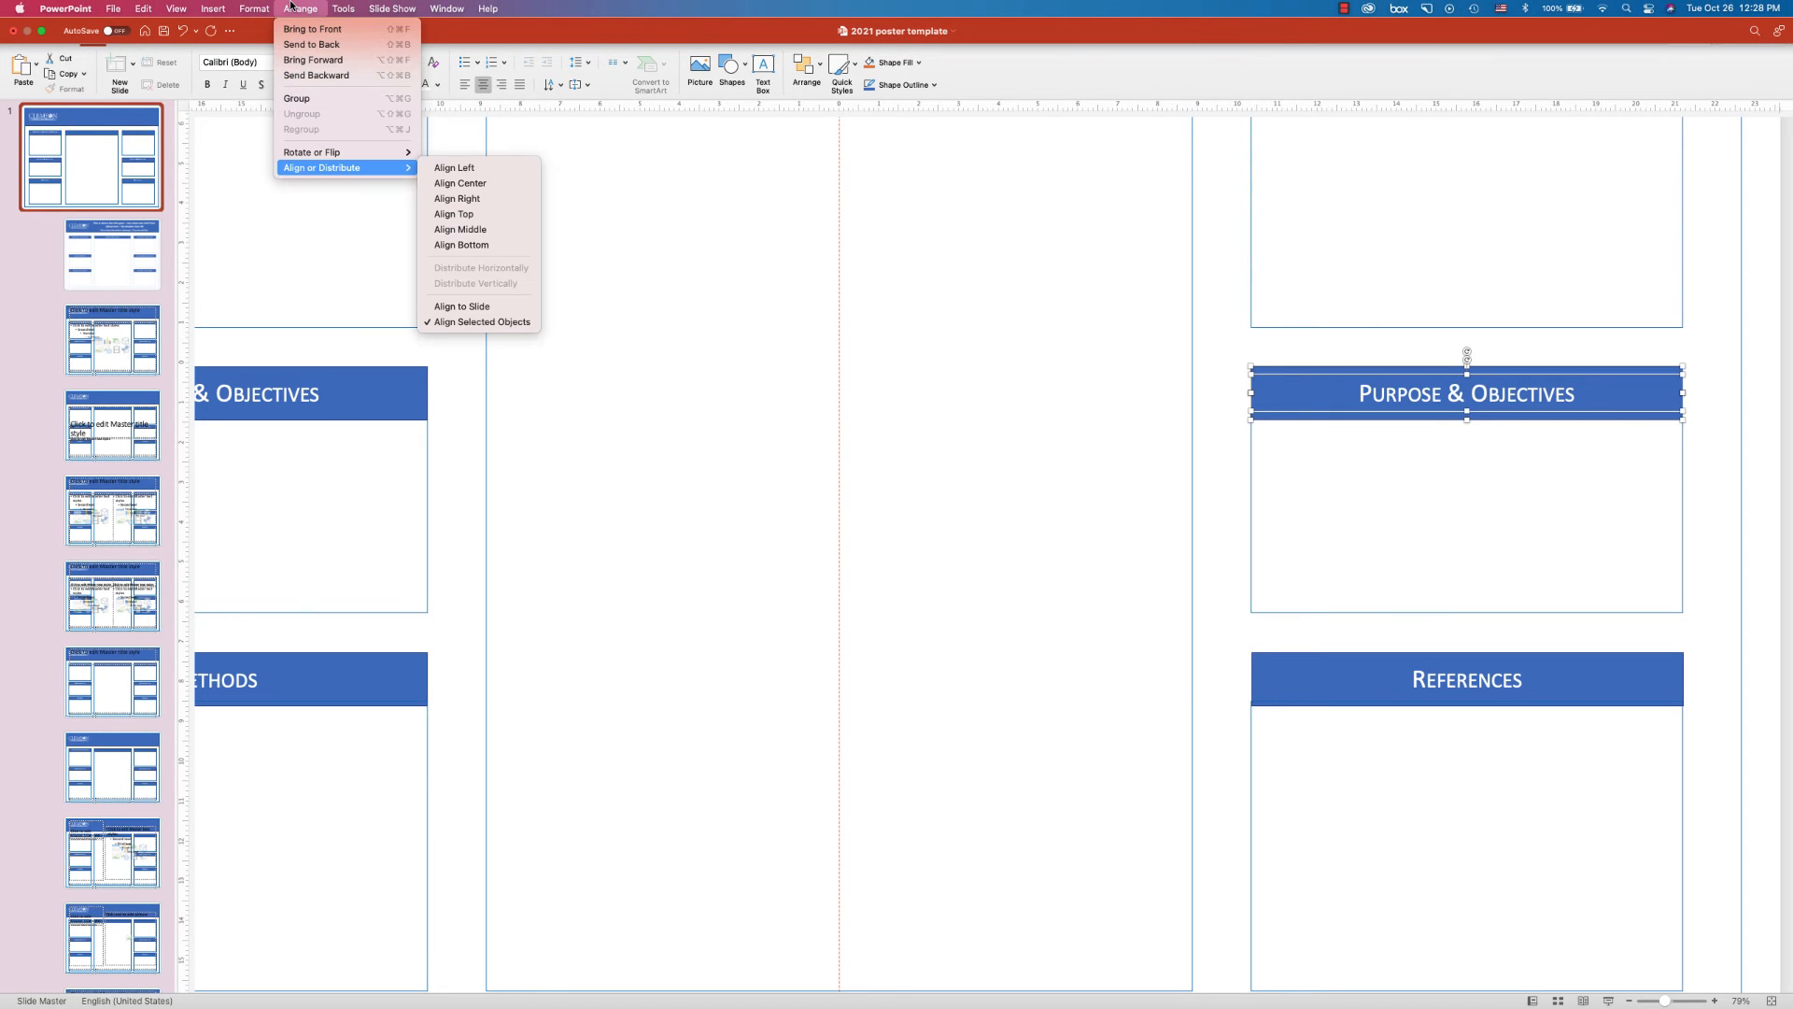
{"action": "left_click", "coordinate": [483, 232]}
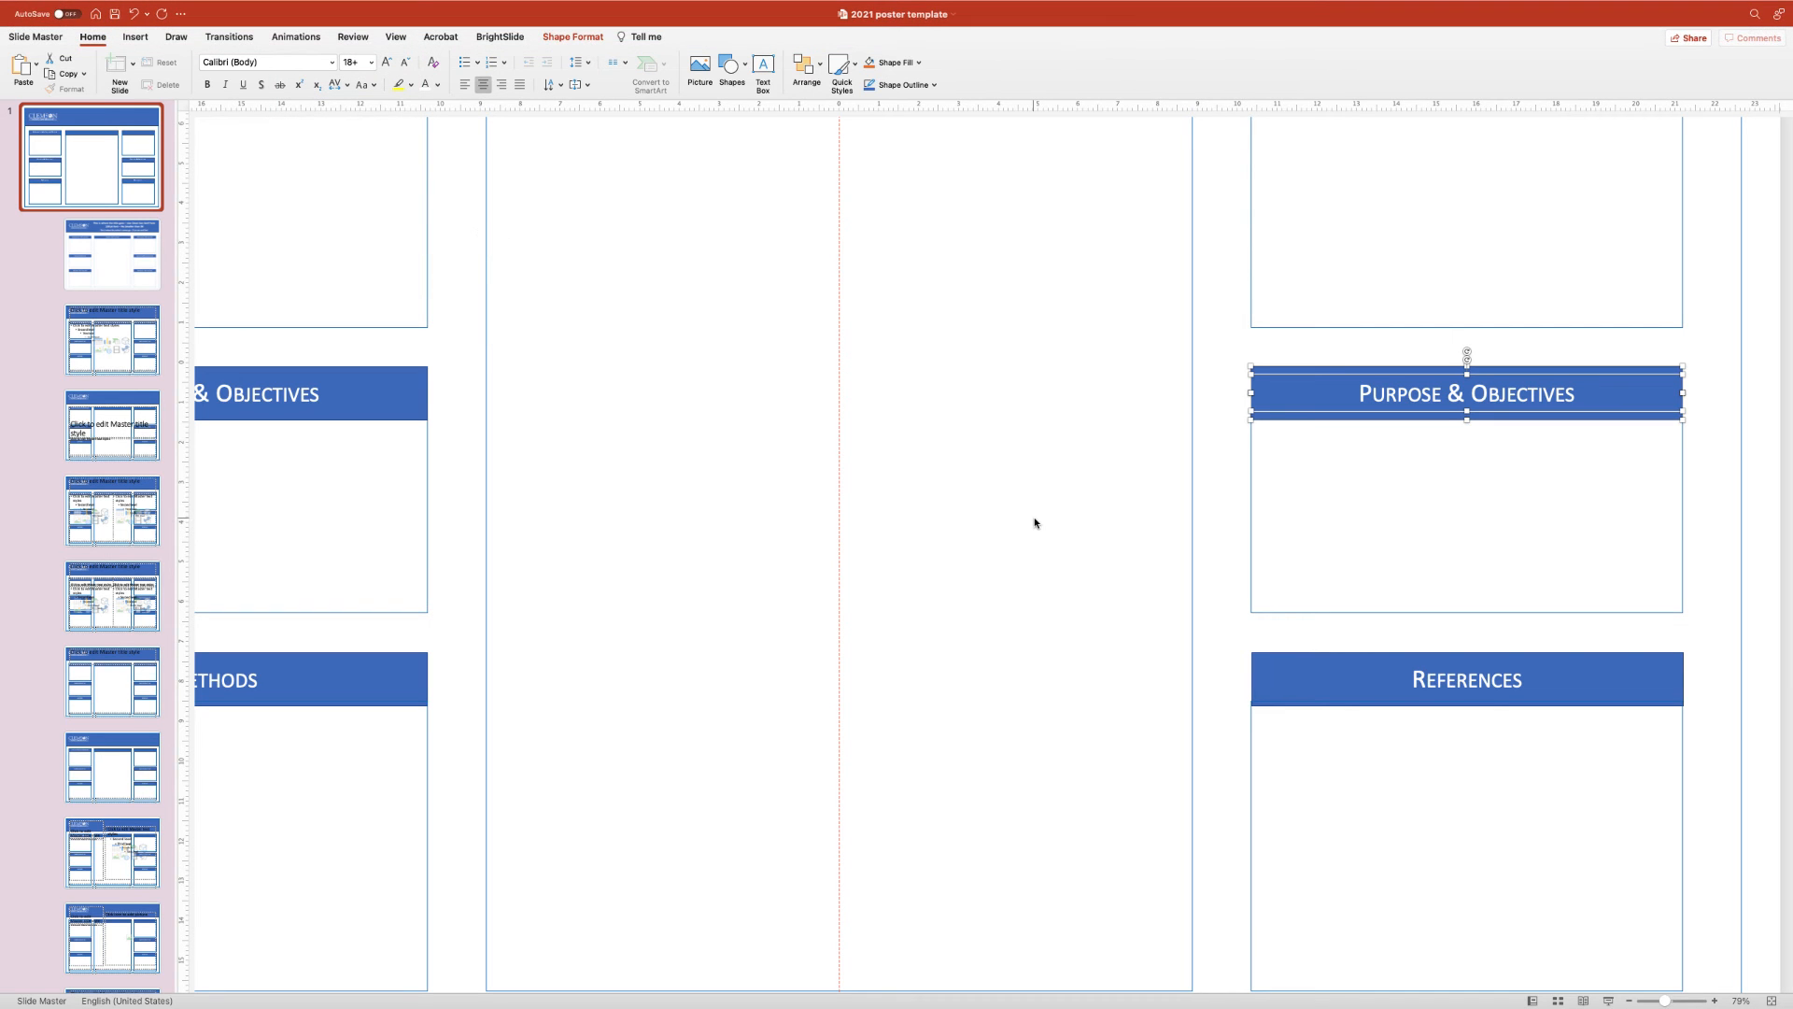
- Duplicate the "Introduction/Literature Review" heading onto the center column's header bar
{"action": "scroll", "coordinate": [1033, 518], "scroll_direction": "up", "scroll_amount": 5}
{"action": "scroll", "coordinate": [1034, 522], "scroll_direction": "up", "scroll_amount": 2}
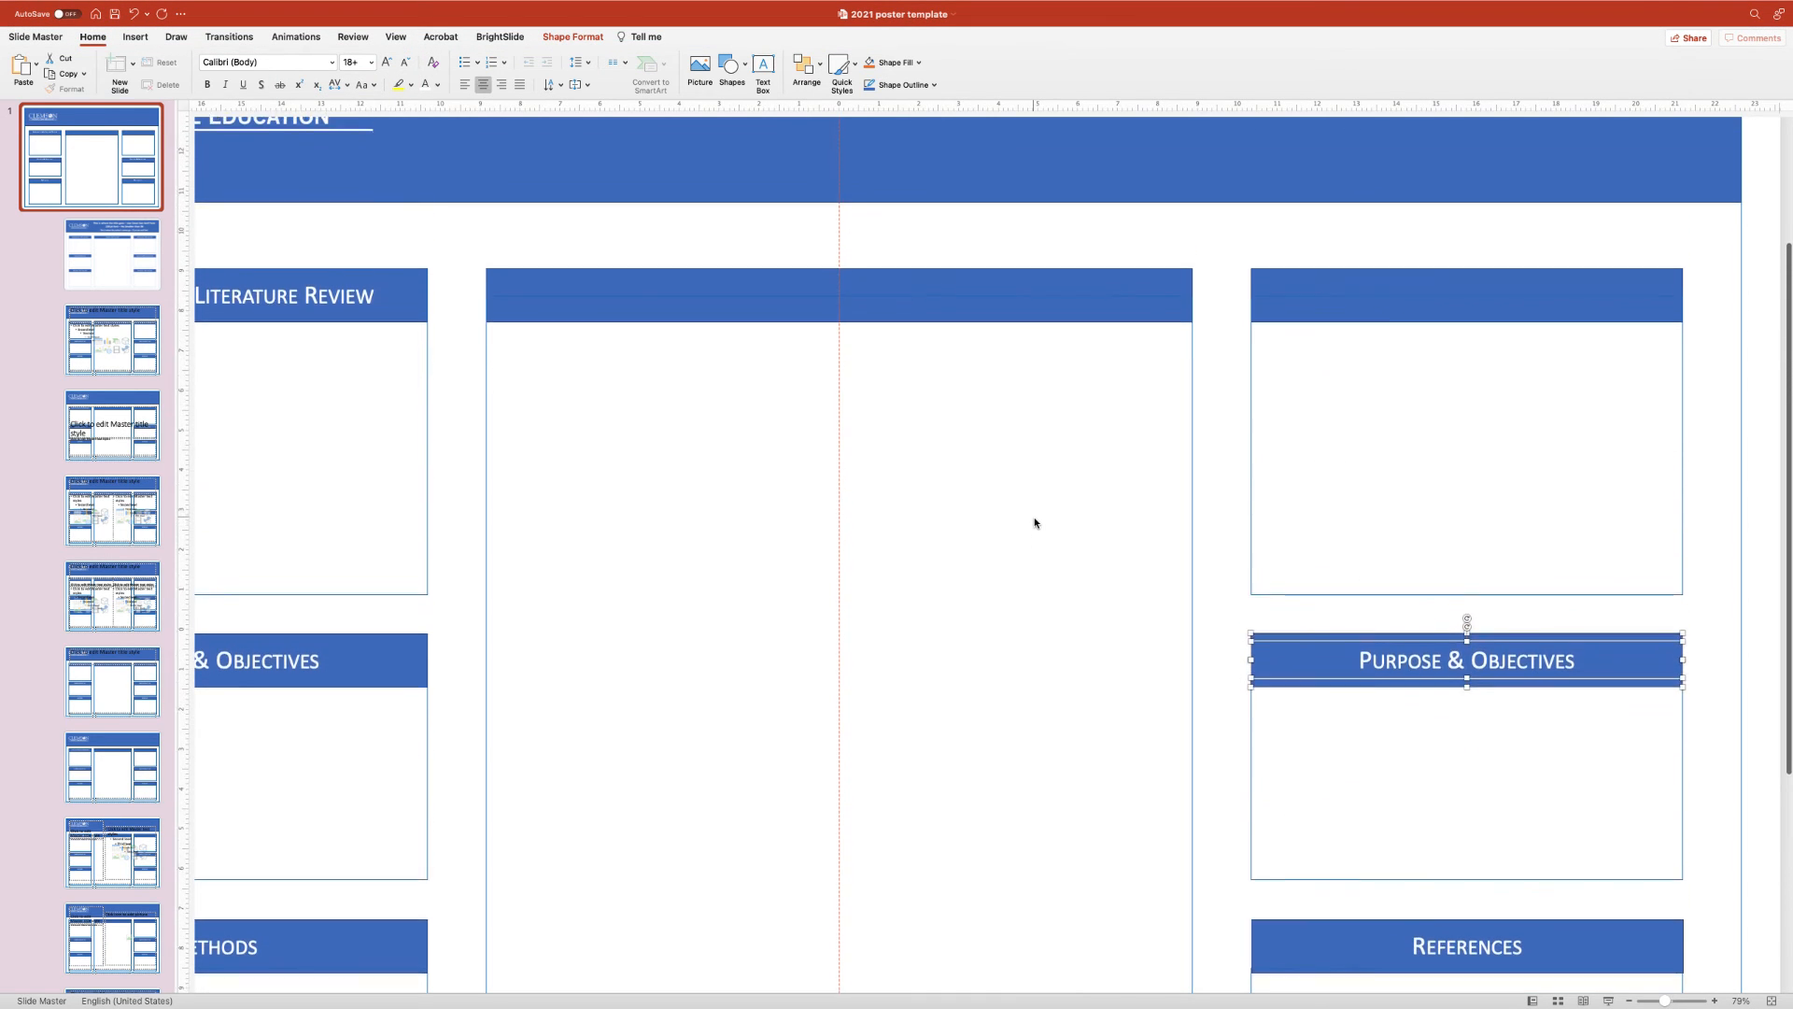
{"action": "left_click", "coordinate": [268, 313]}
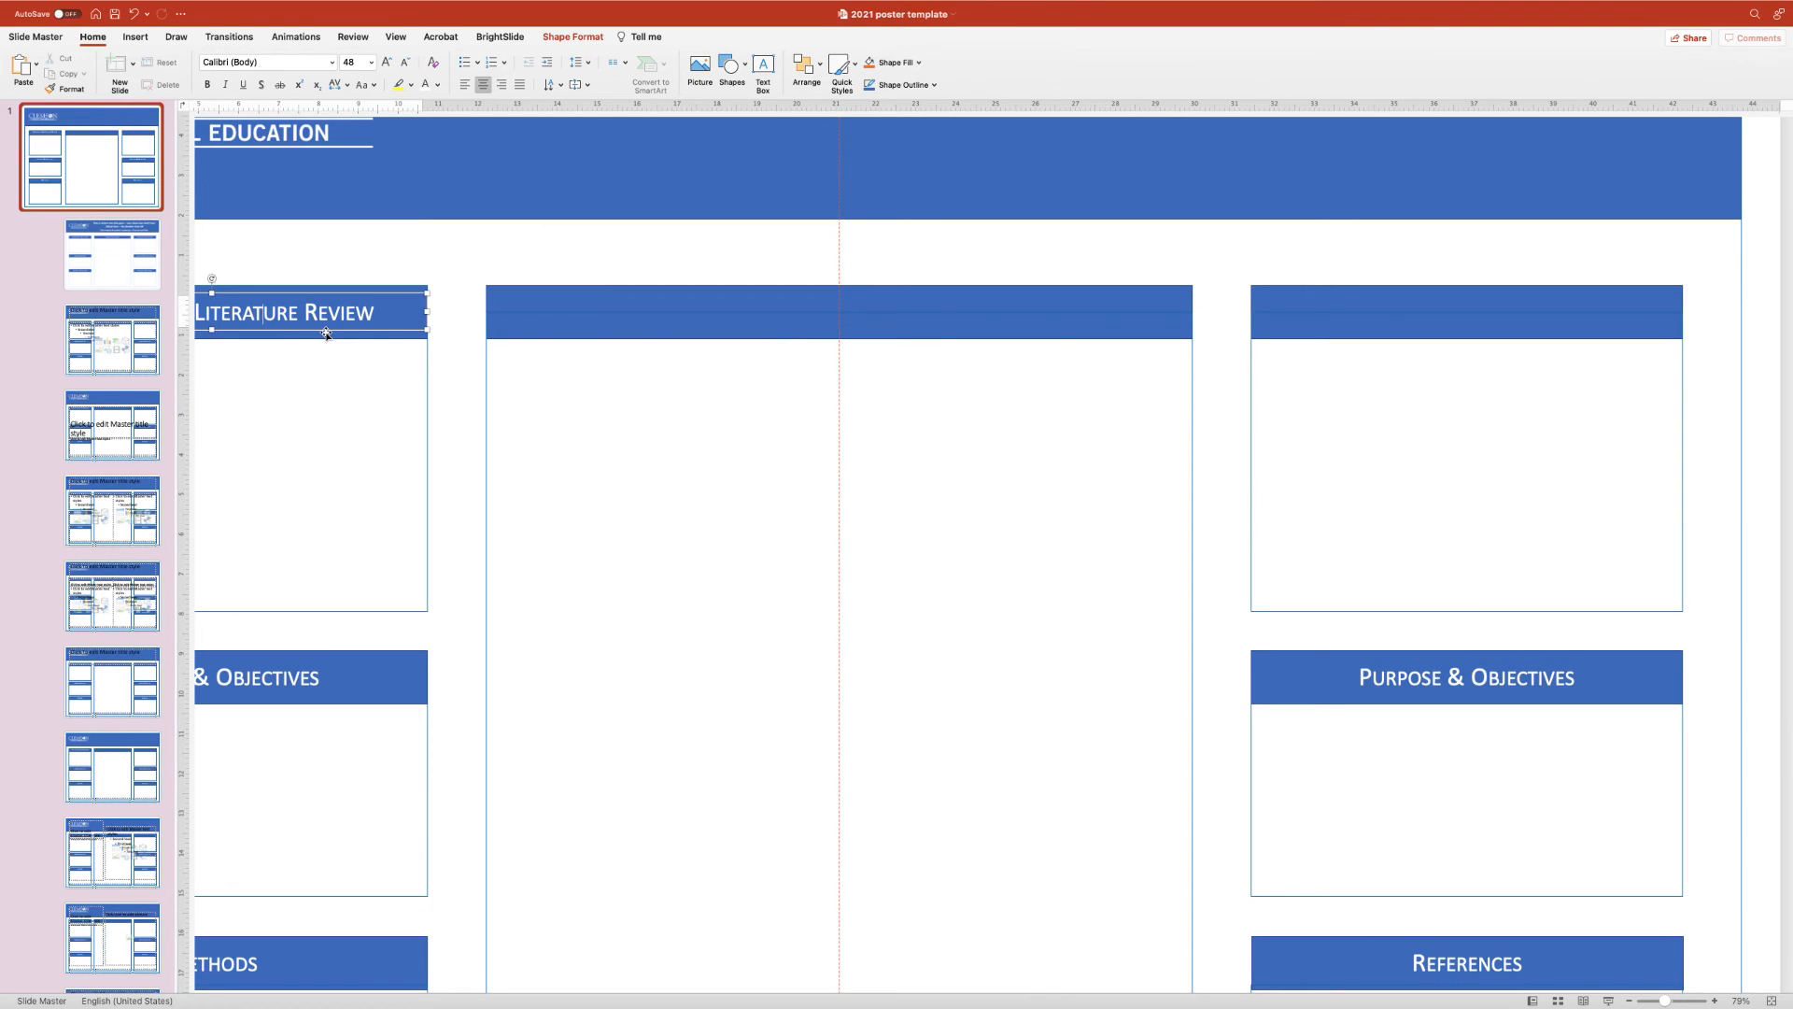
{"action": "left_click_drag", "start_coordinate": [326, 333], "coordinate": [1193, 320]}
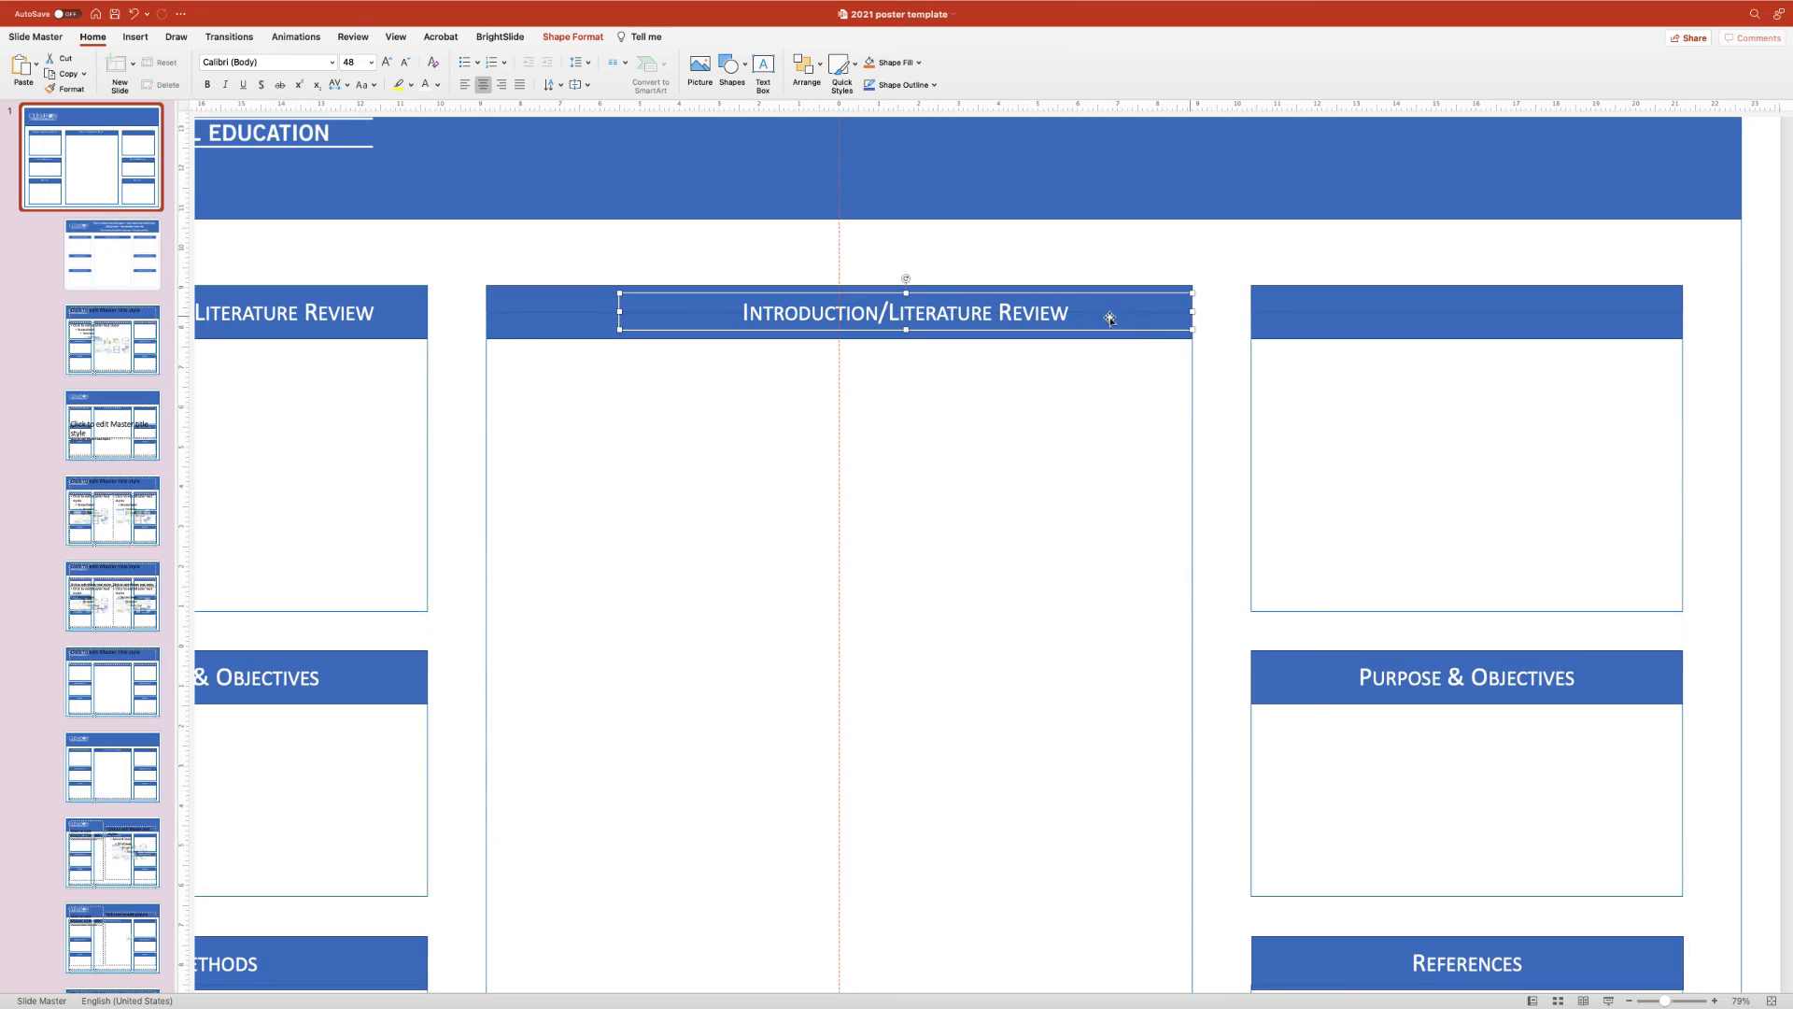
- Widen the center column's heading text box to the full width of its header bar and replace its text with "Findings"
{"action": "left_click_drag", "start_coordinate": [620, 314], "coordinate": [485, 313]}
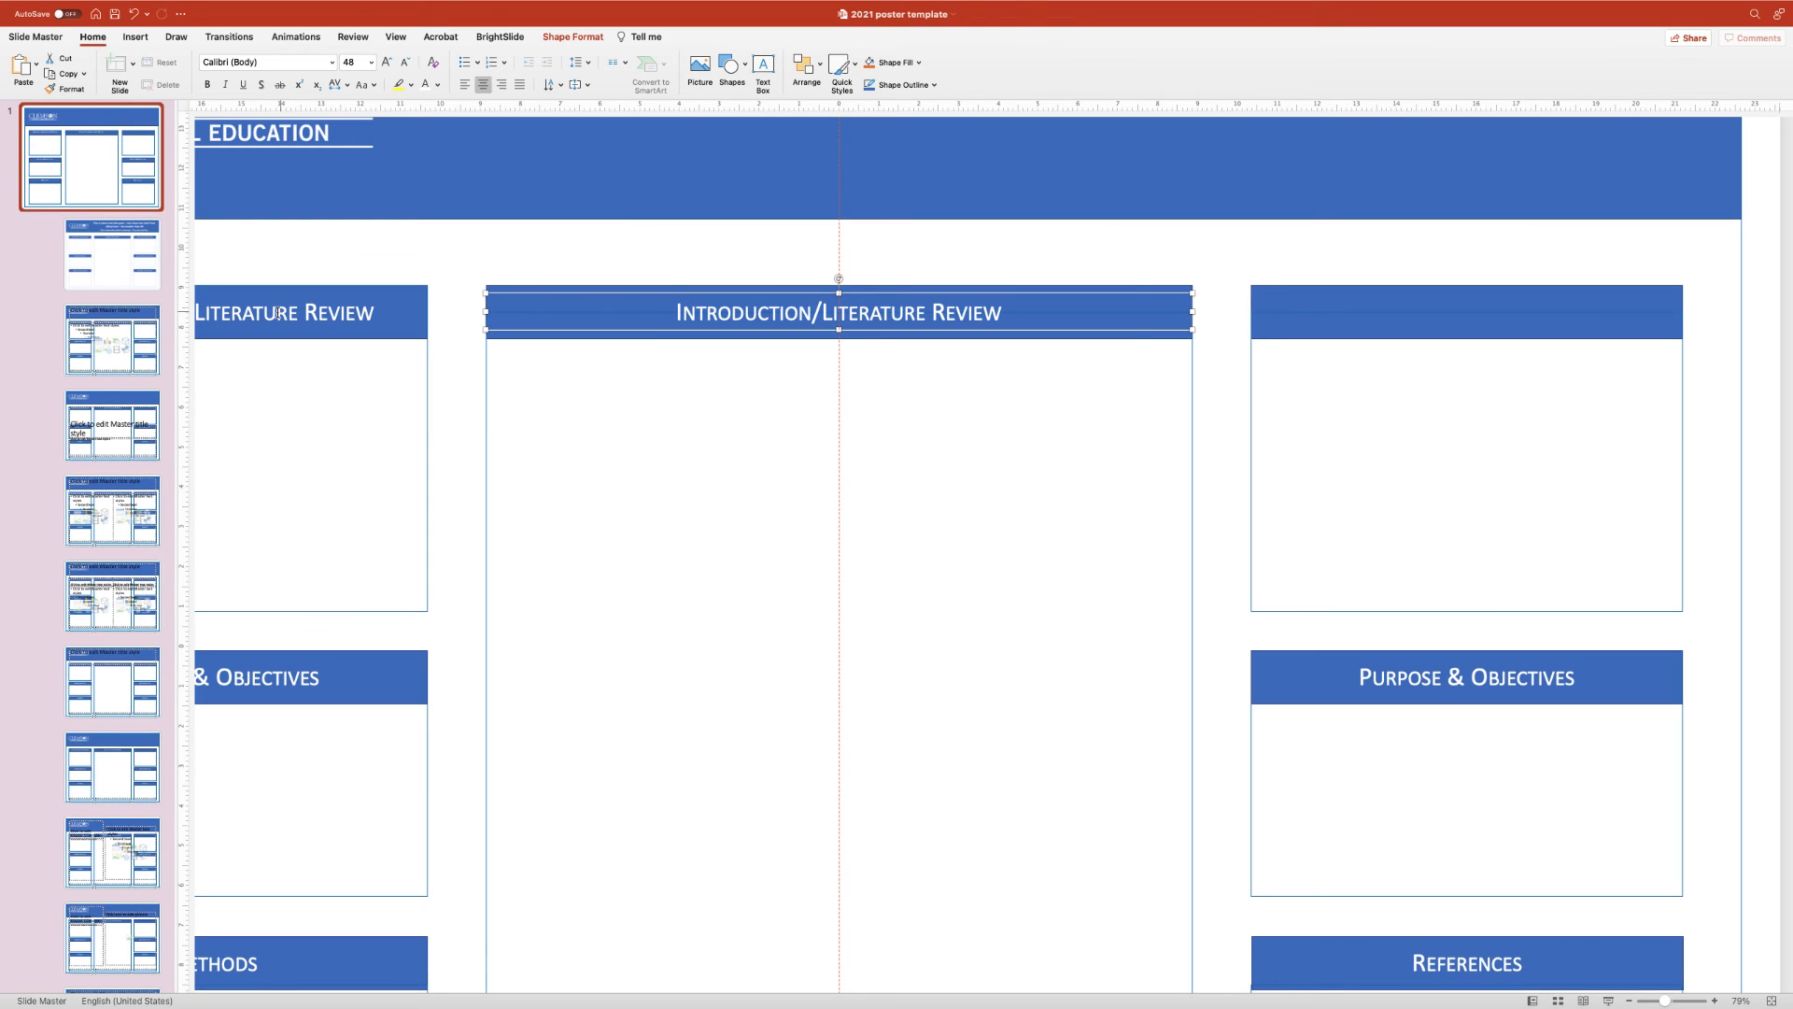
{"action": "triple_click", "coordinate": [702, 315]}
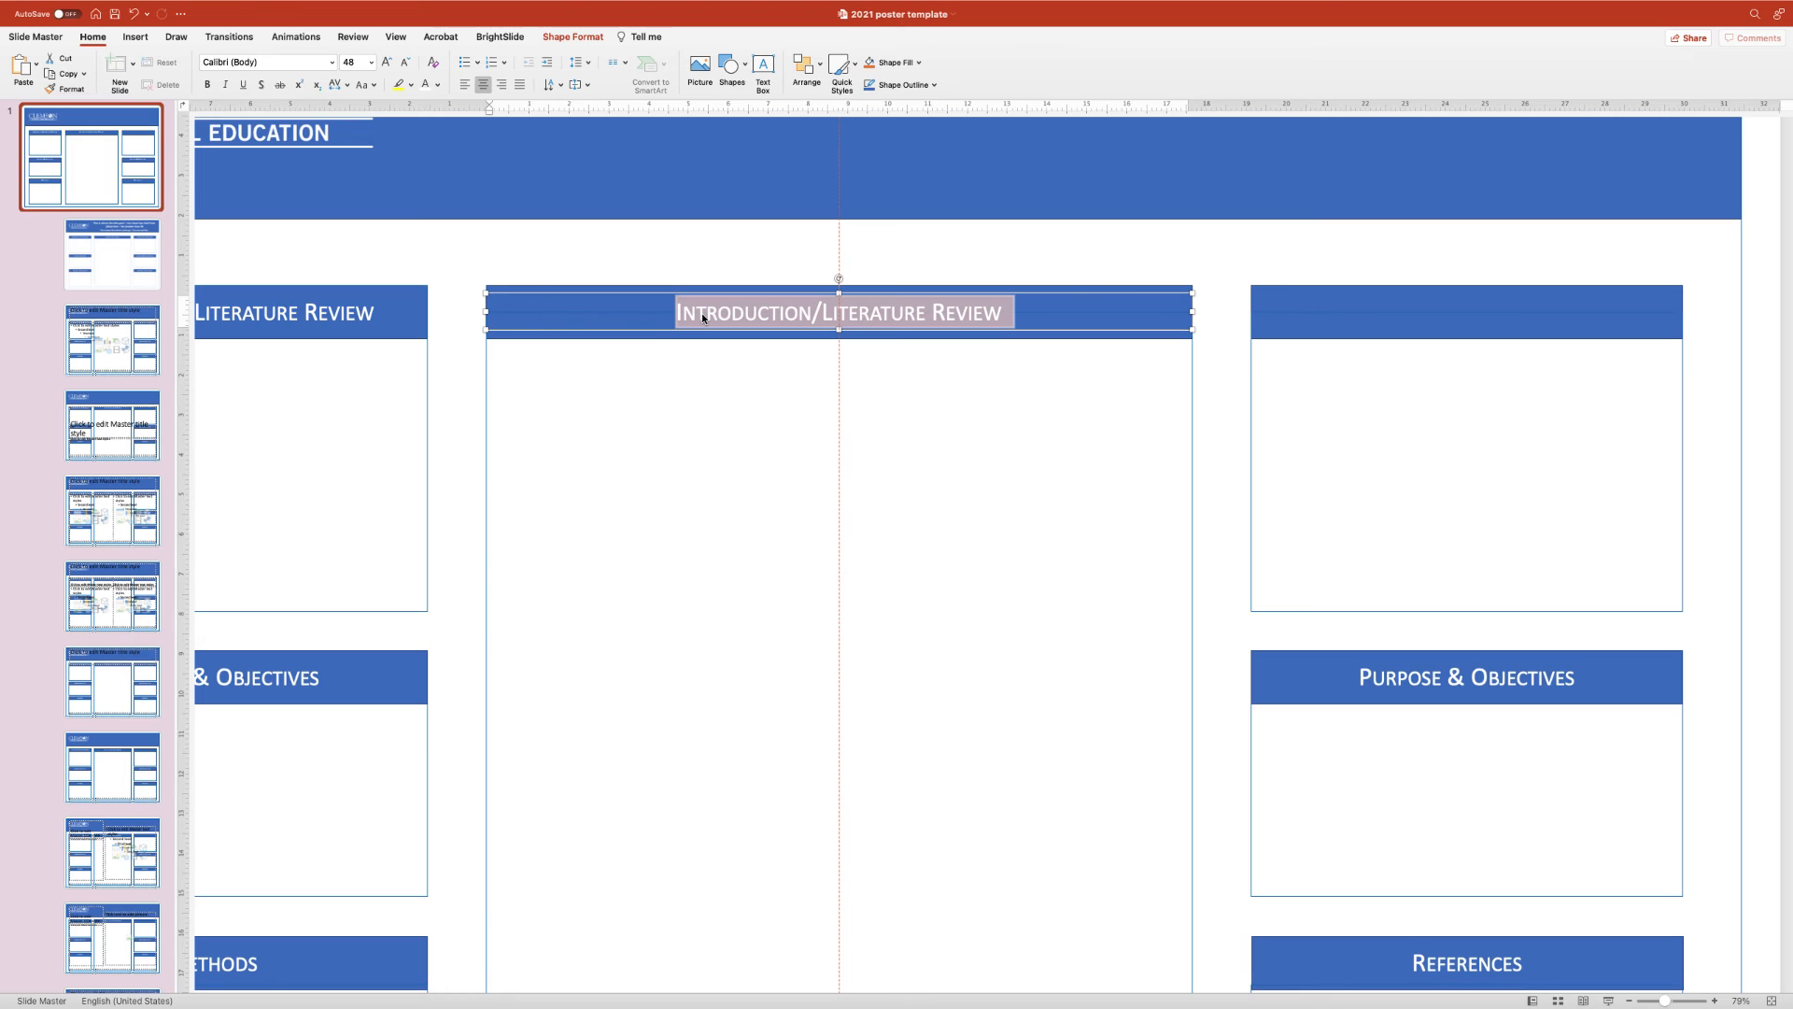
{"action": "type", "text": "Findins"}
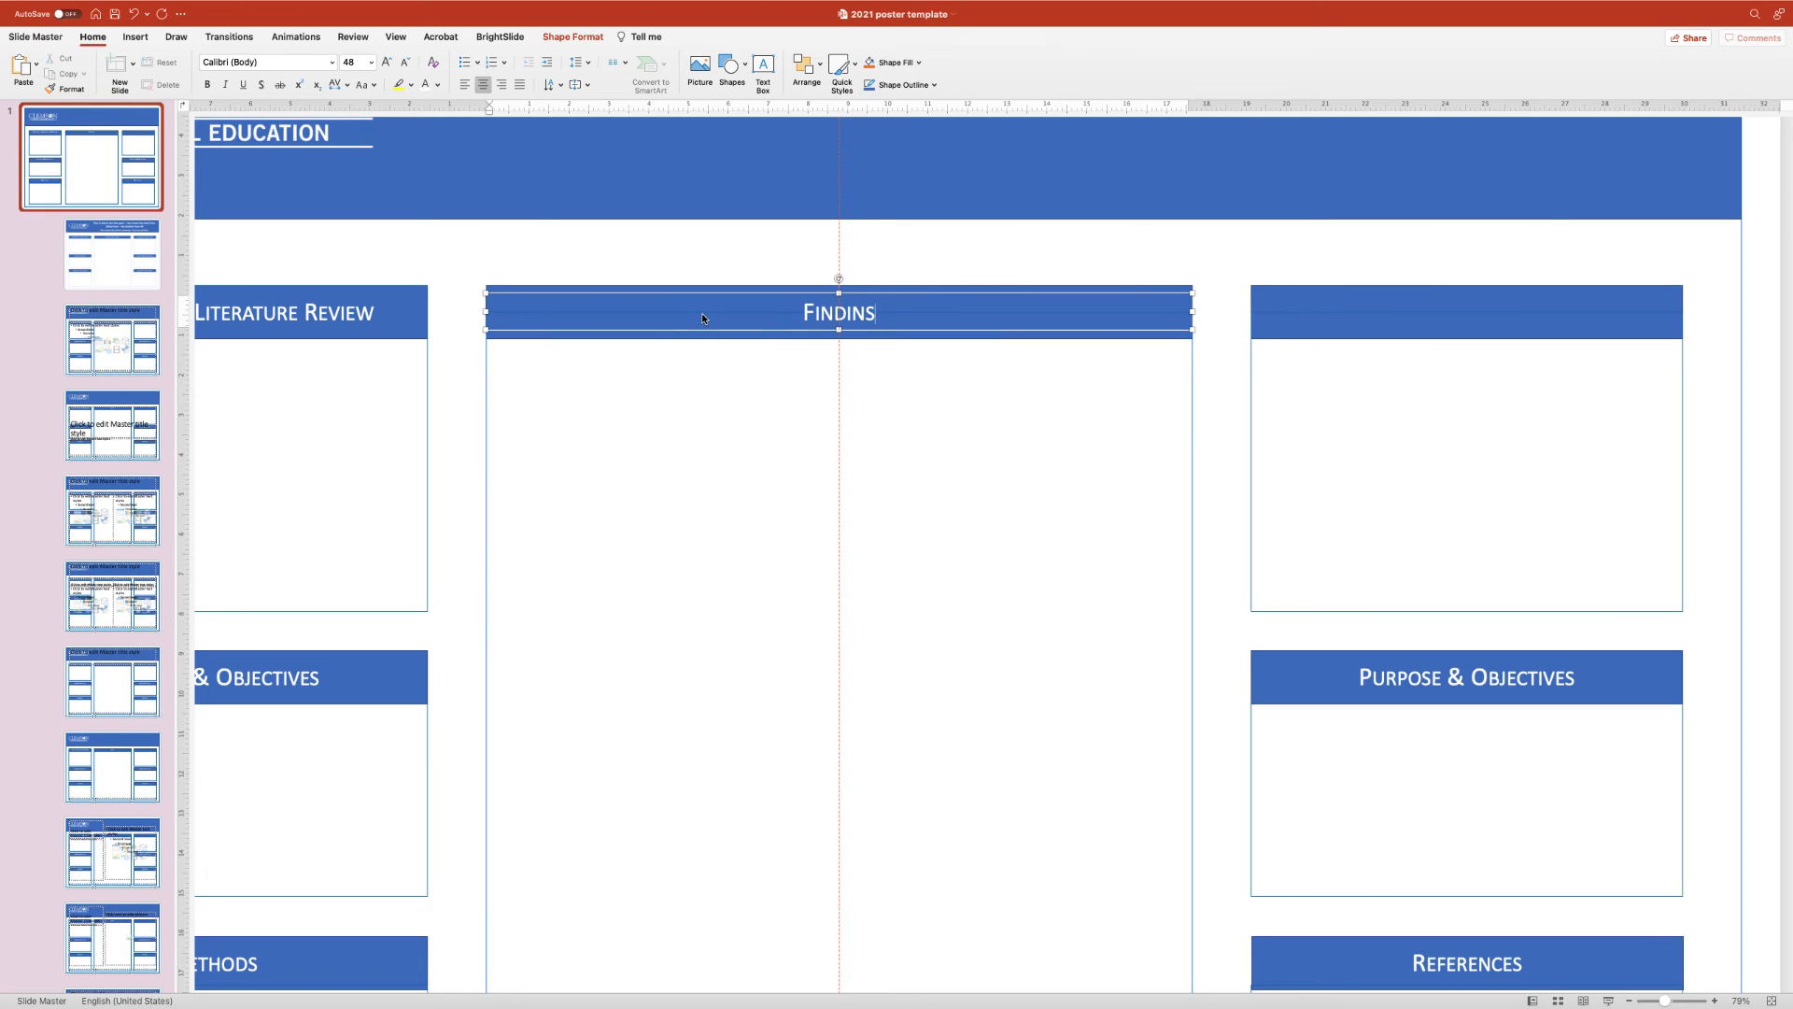
{"action": "key", "text": "BackSpace"}
{"action": "type", "text": "gs"}
- Replace the "Purpose & Objectives" heading in the right column's second header bar with "Recommendations"
{"action": "scroll", "coordinate": [702, 318], "scroll_direction": "up", "scroll_amount": 2}
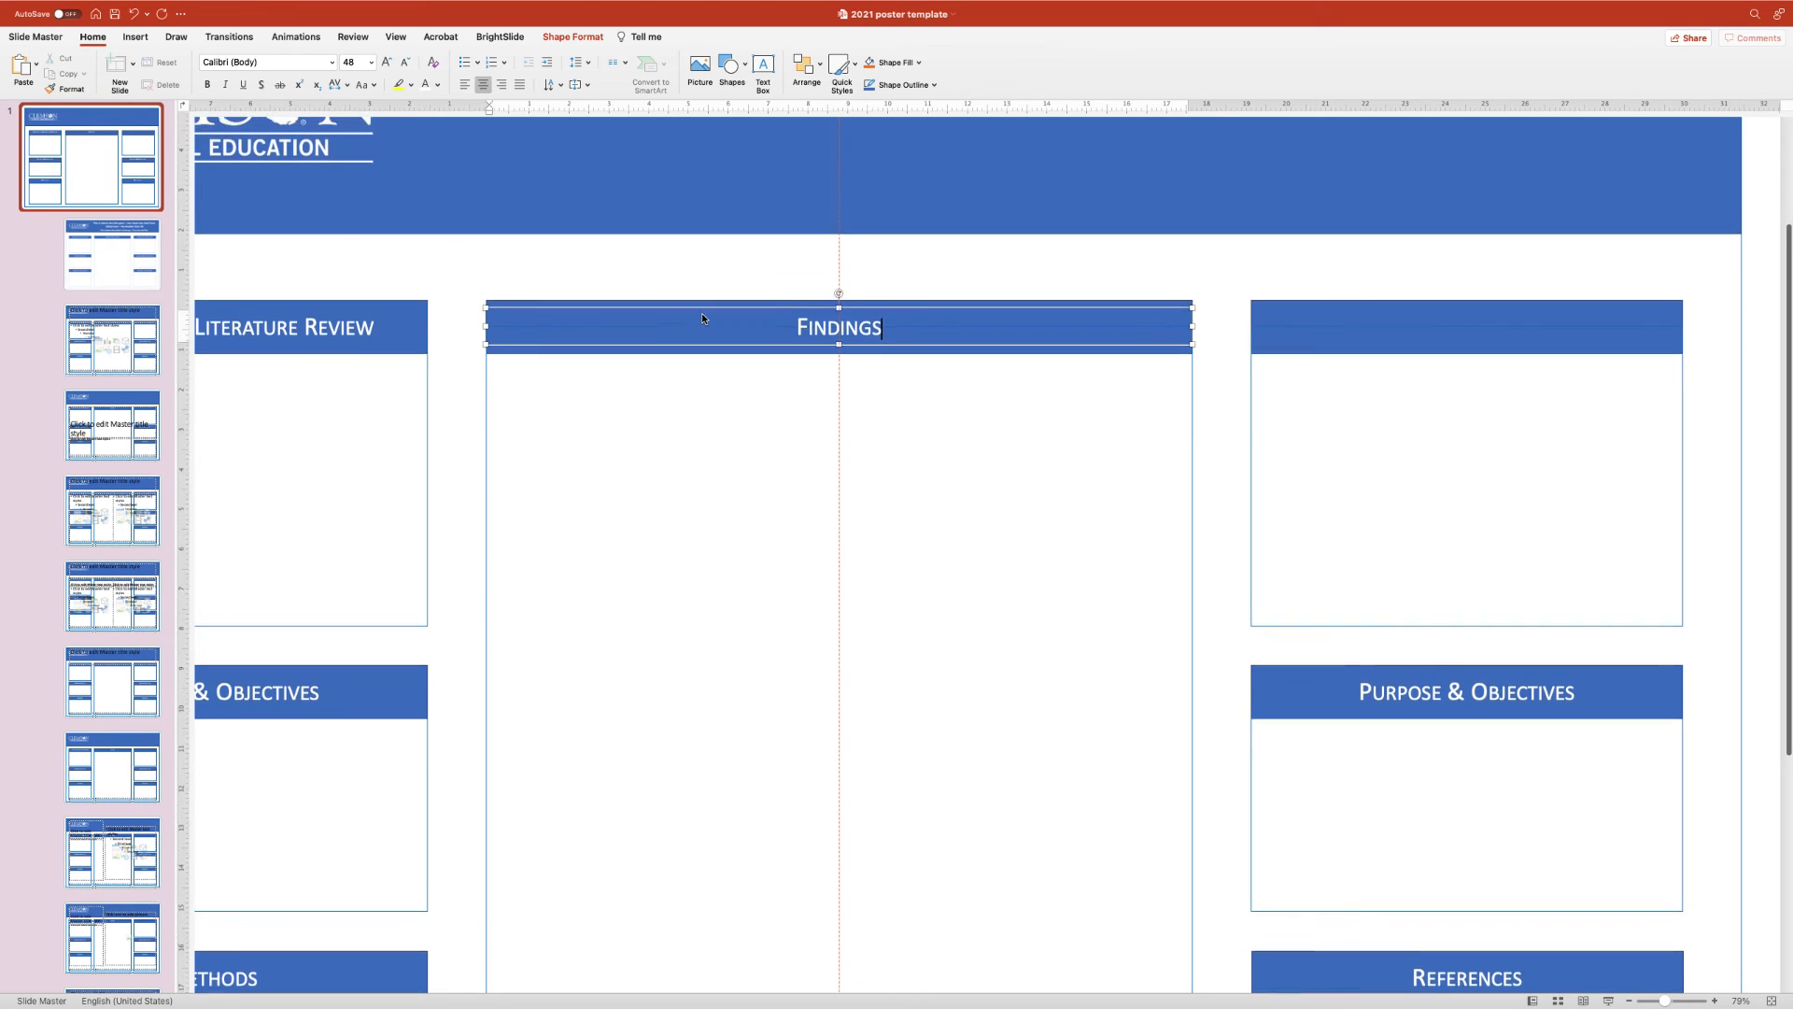
{"action": "scroll", "coordinate": [1074, 553], "scroll_direction": "left", "scroll_amount": 1}
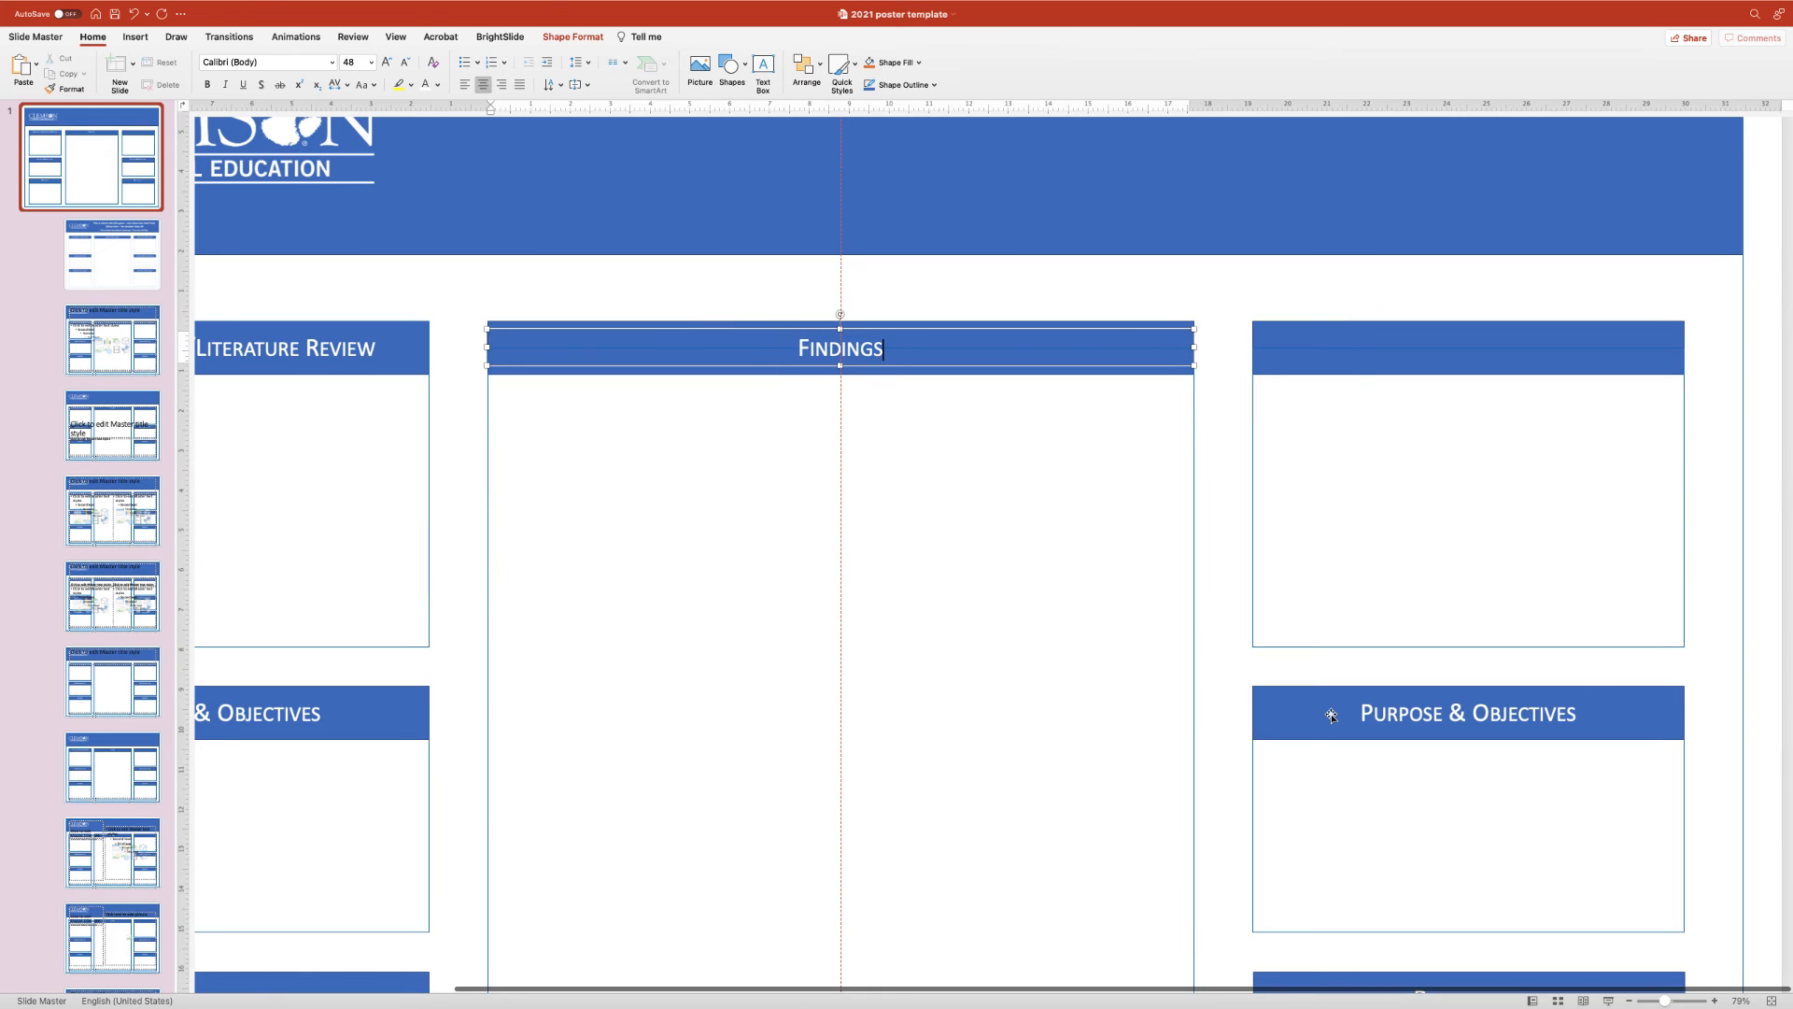
{"action": "scroll", "coordinate": [1332, 716], "scroll_direction": "down", "scroll_amount": 1}
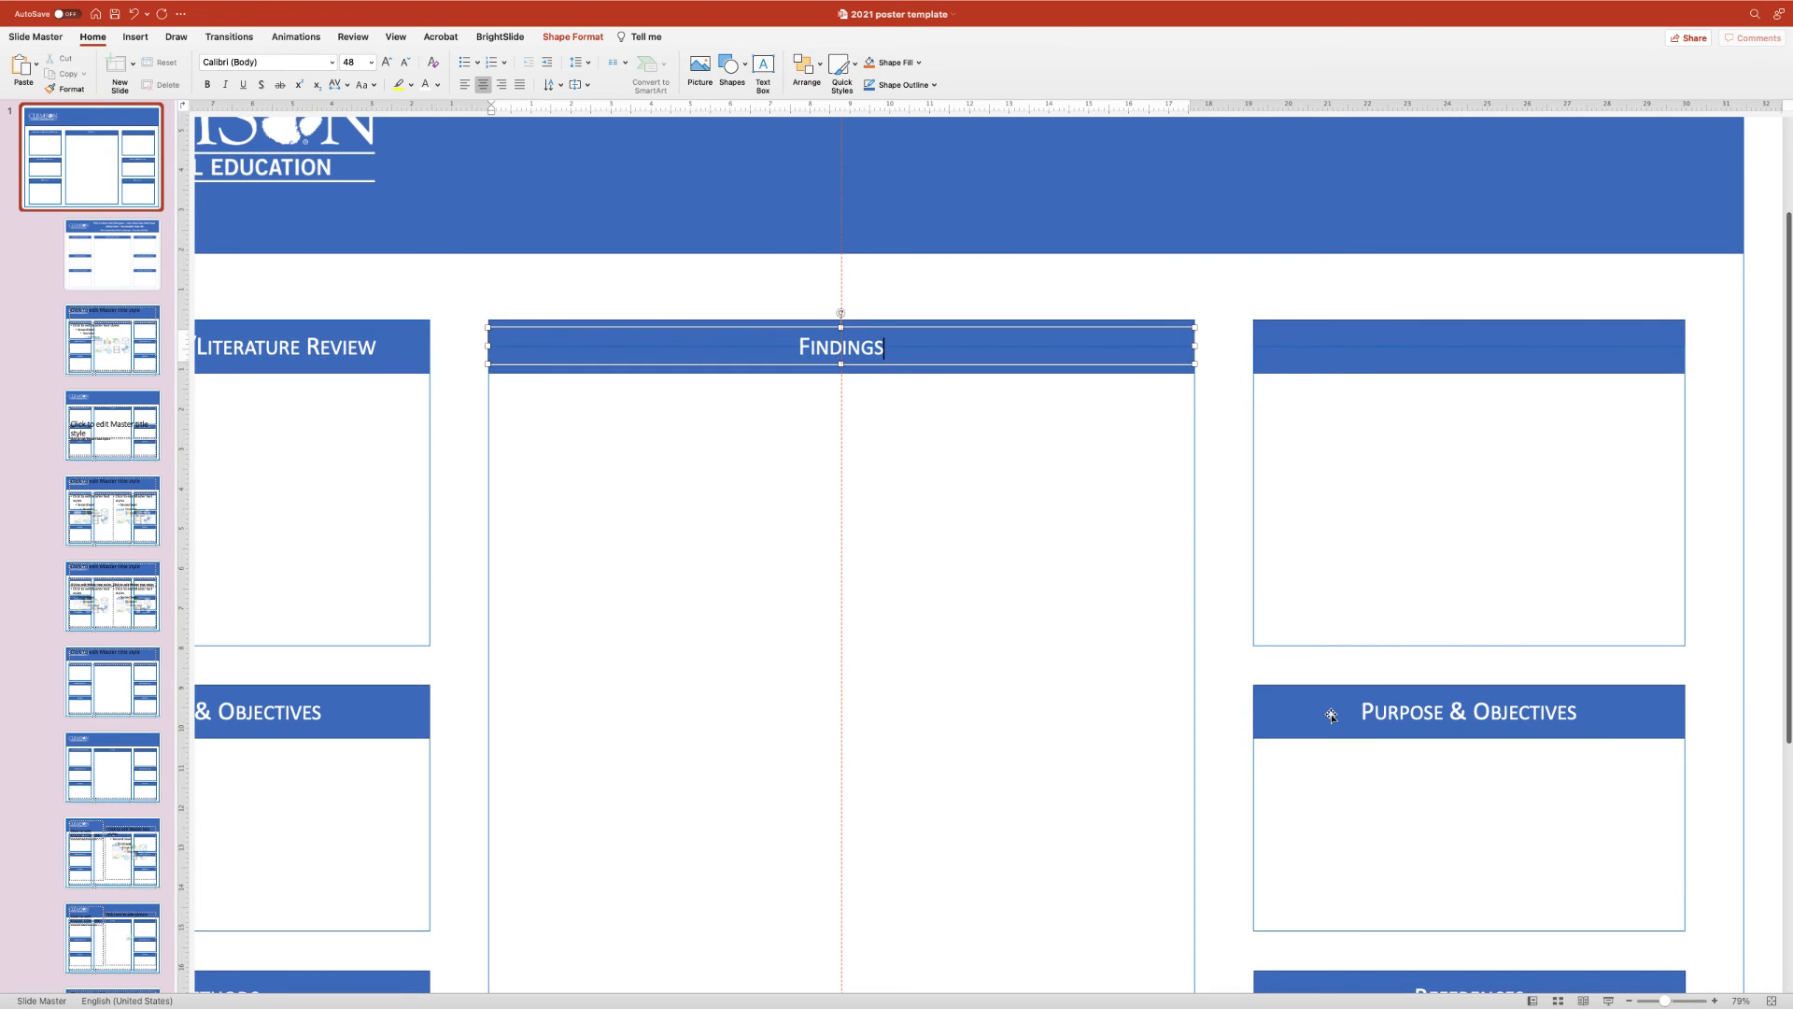
{"action": "left_click", "coordinate": [1381, 711]}
{"action": "triple_click", "coordinate": [1434, 712]}
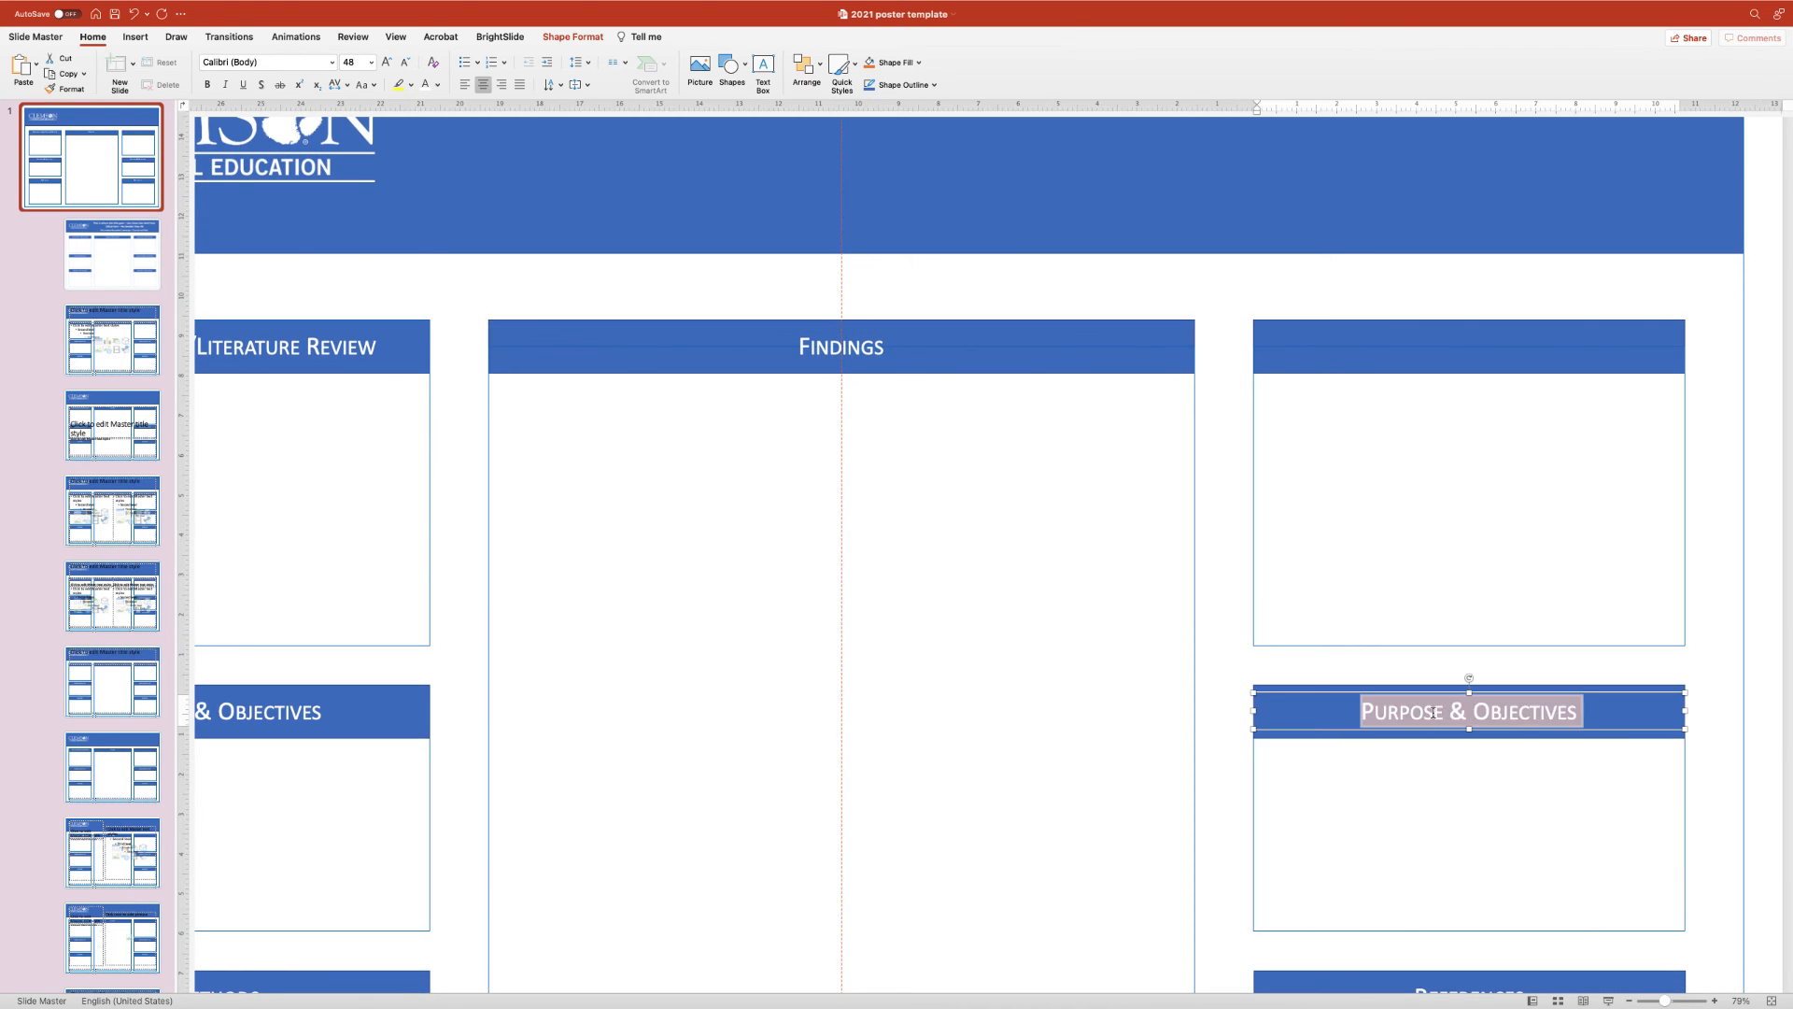
{"action": "type", "text": "Reco"}
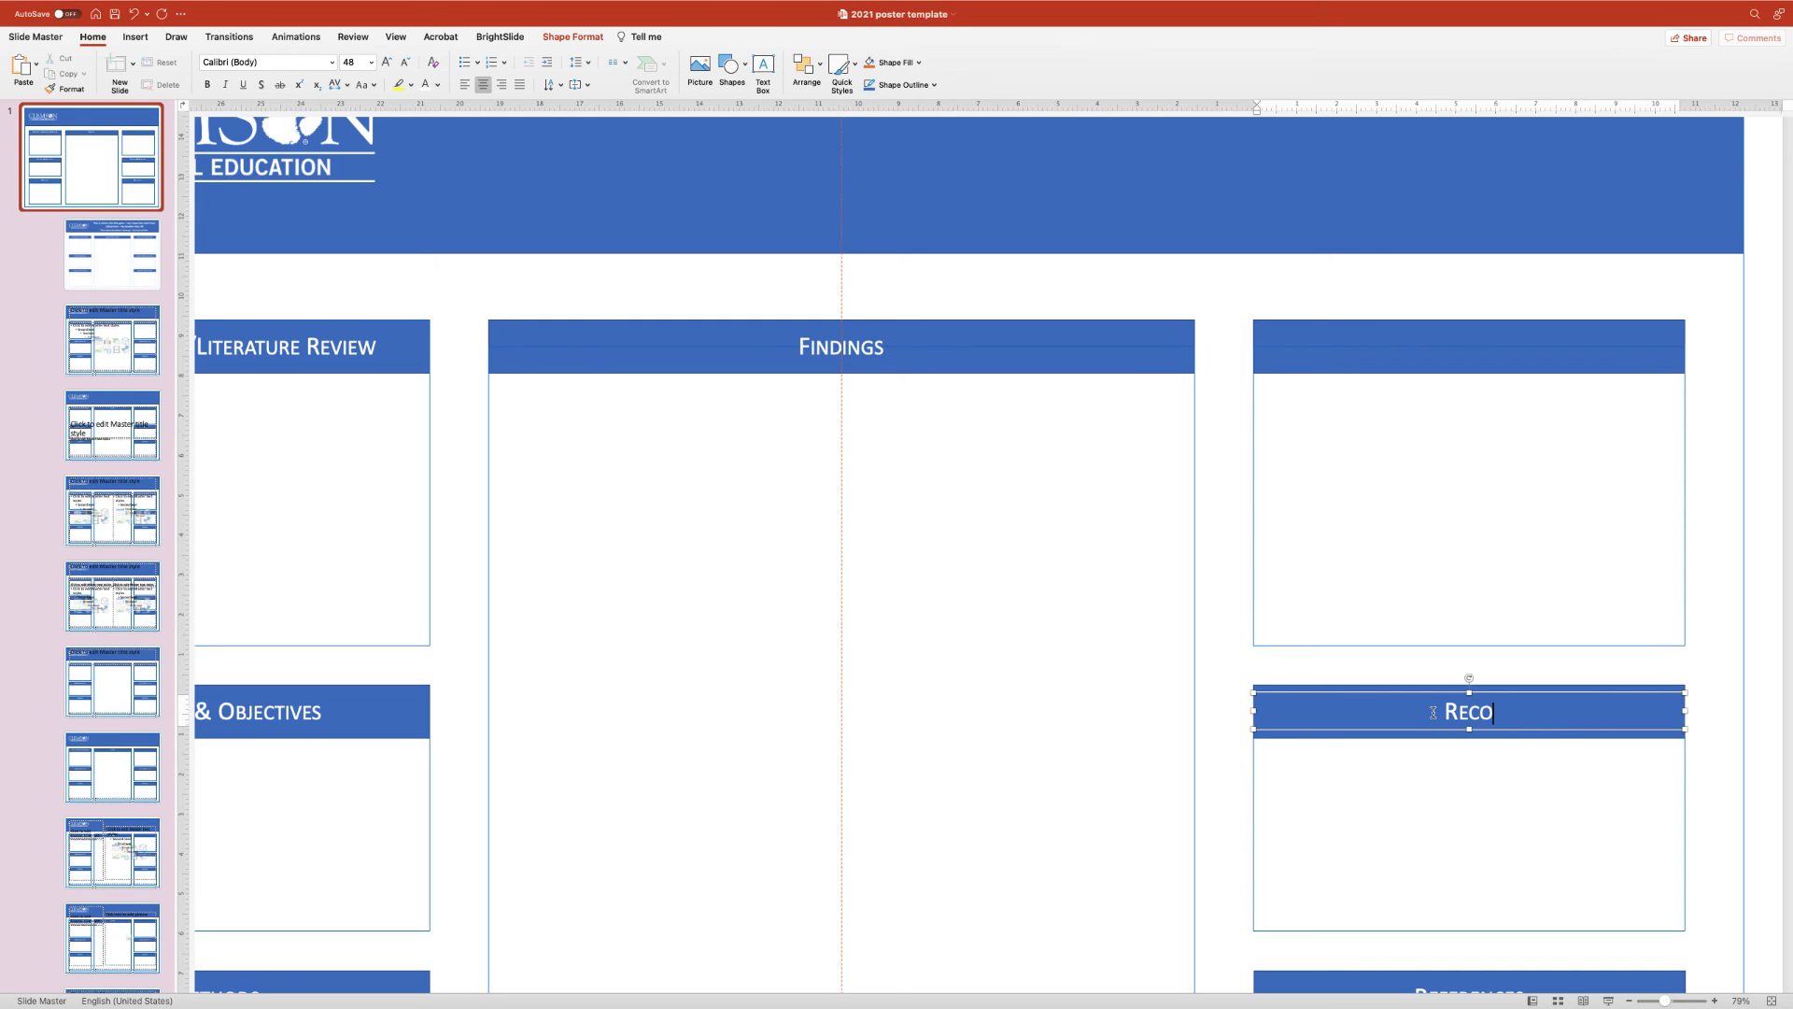
{"action": "type", "text": "mmendations"}
- Duplicate the left column's "Introduction/Literature Review" heading onto the right column's first header bar, lined up with the bar
{"action": "left_click", "coordinate": [887, 358]}
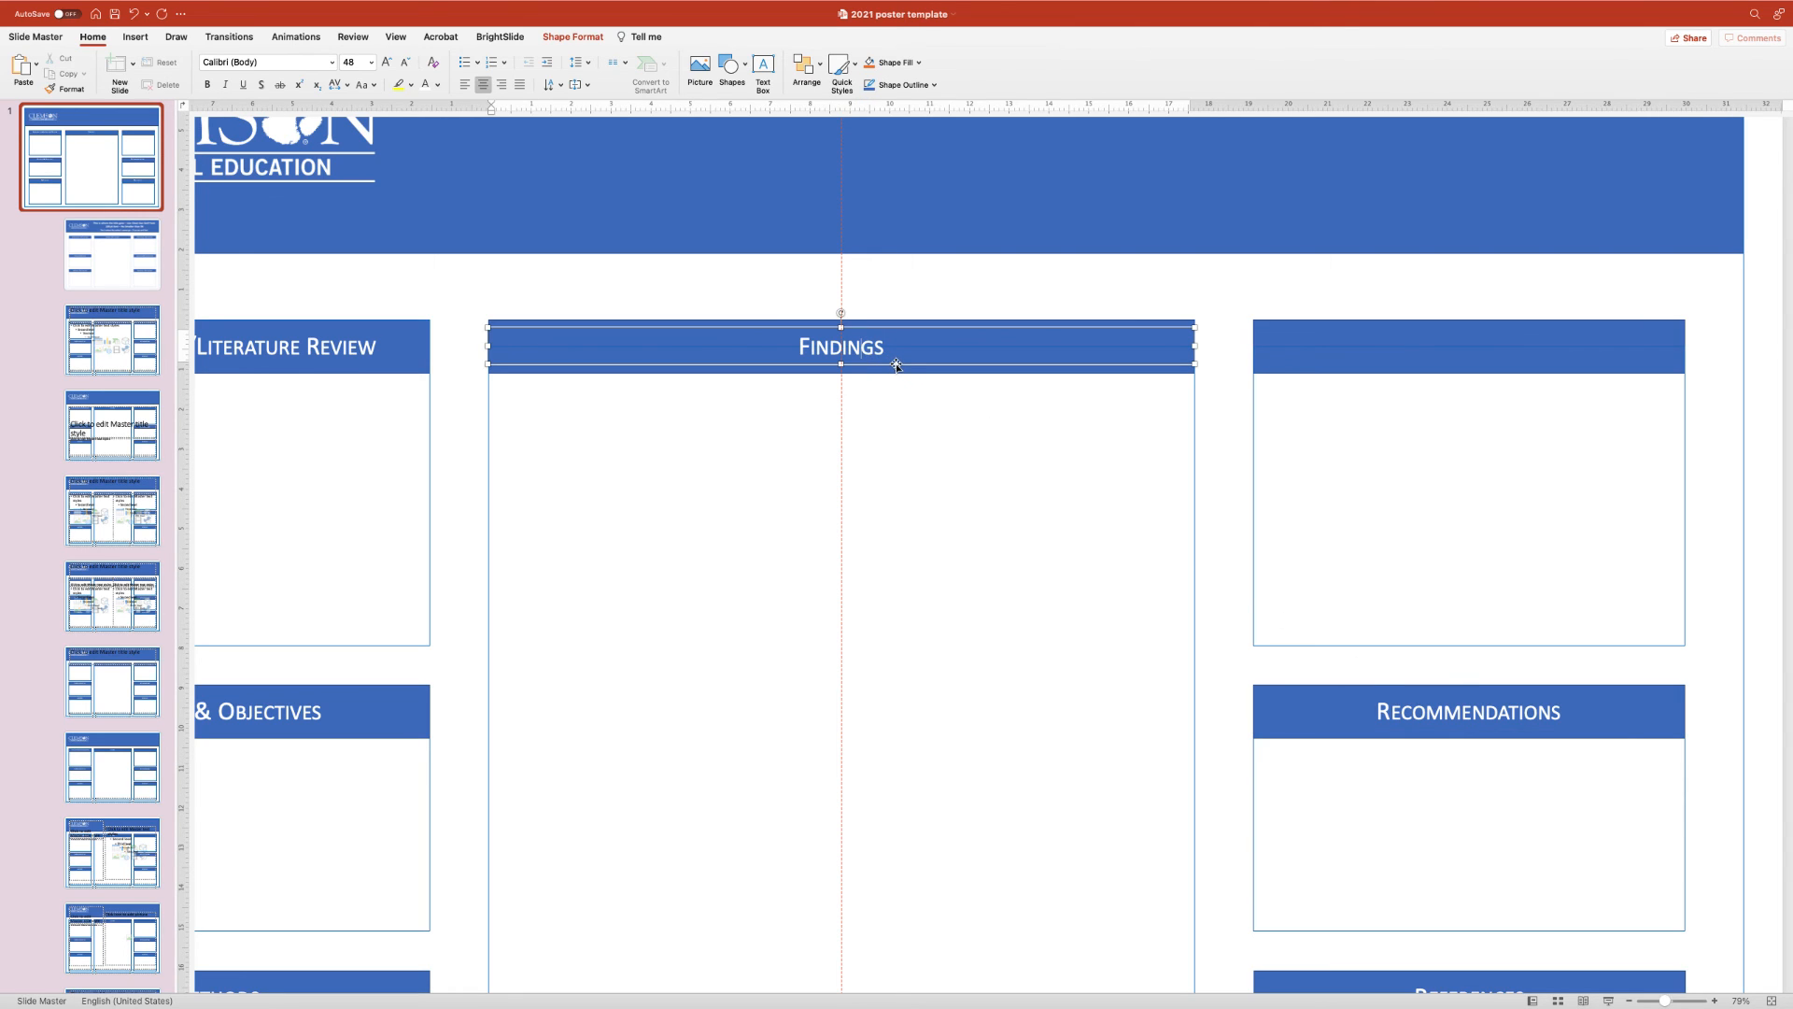
{"action": "left_click", "coordinate": [347, 364]}
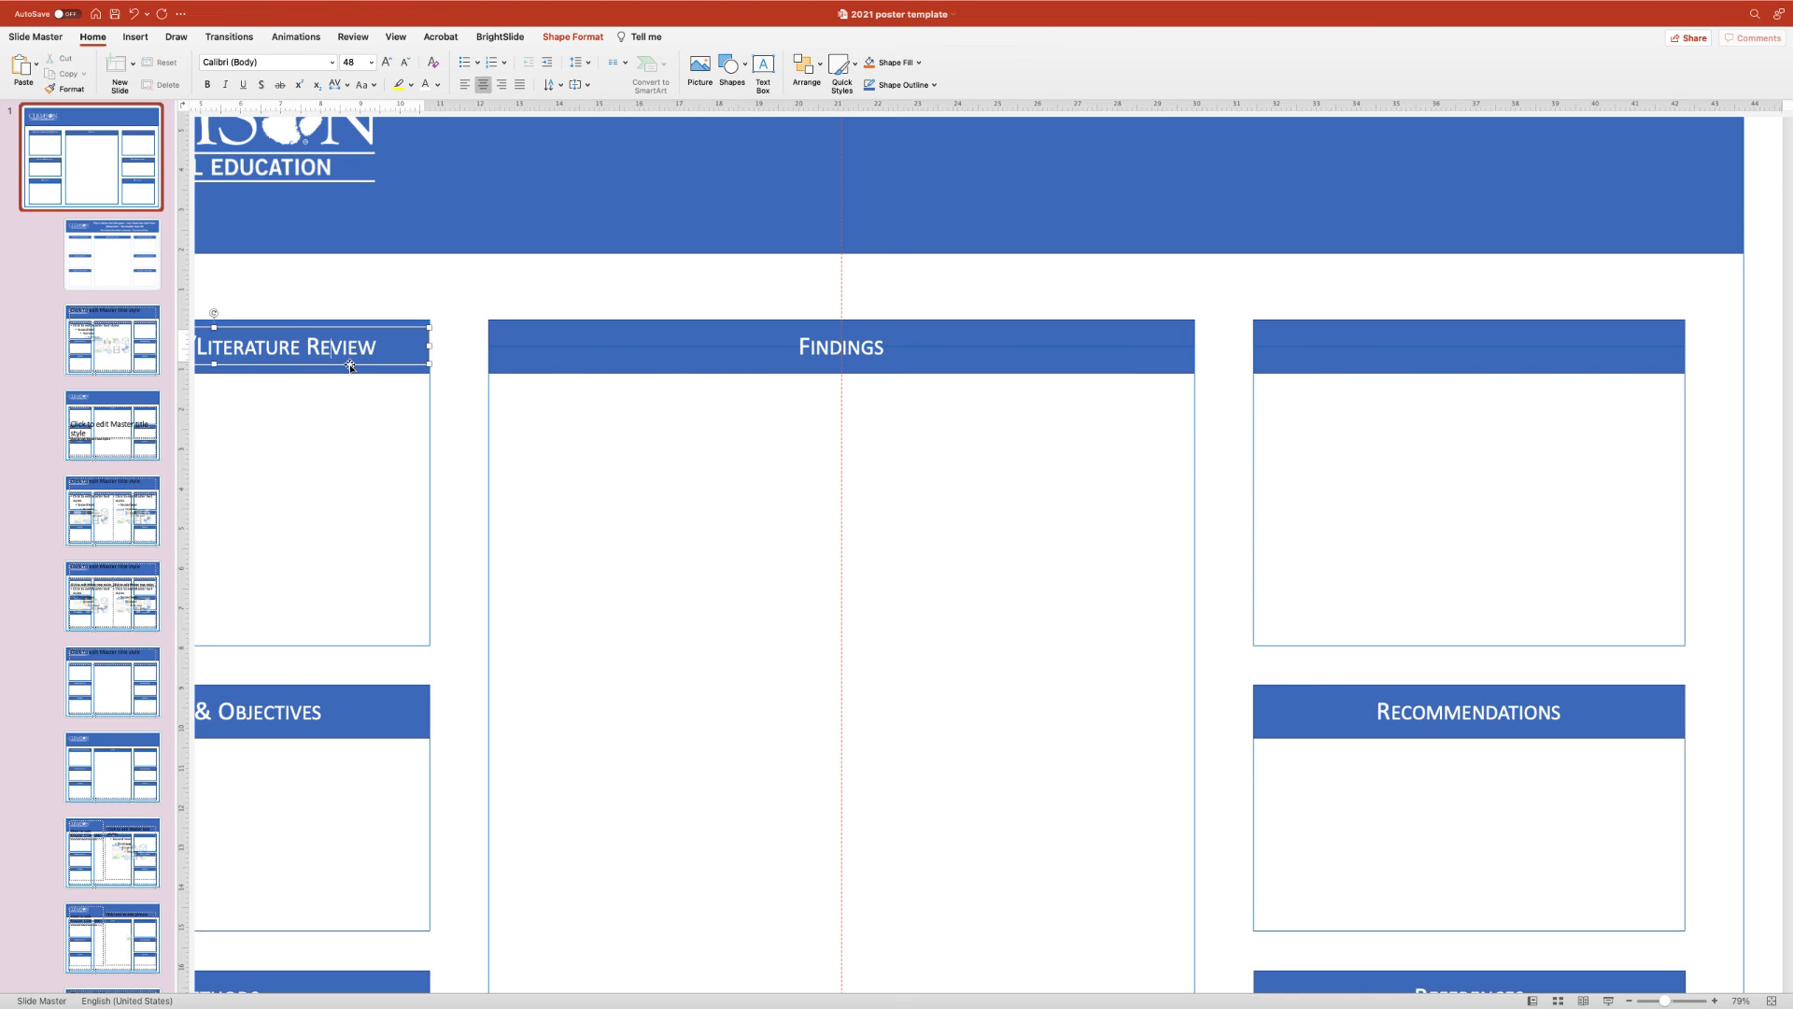
{"action": "left_click_drag", "start_coordinate": [350, 367], "coordinate": [1598, 347]}
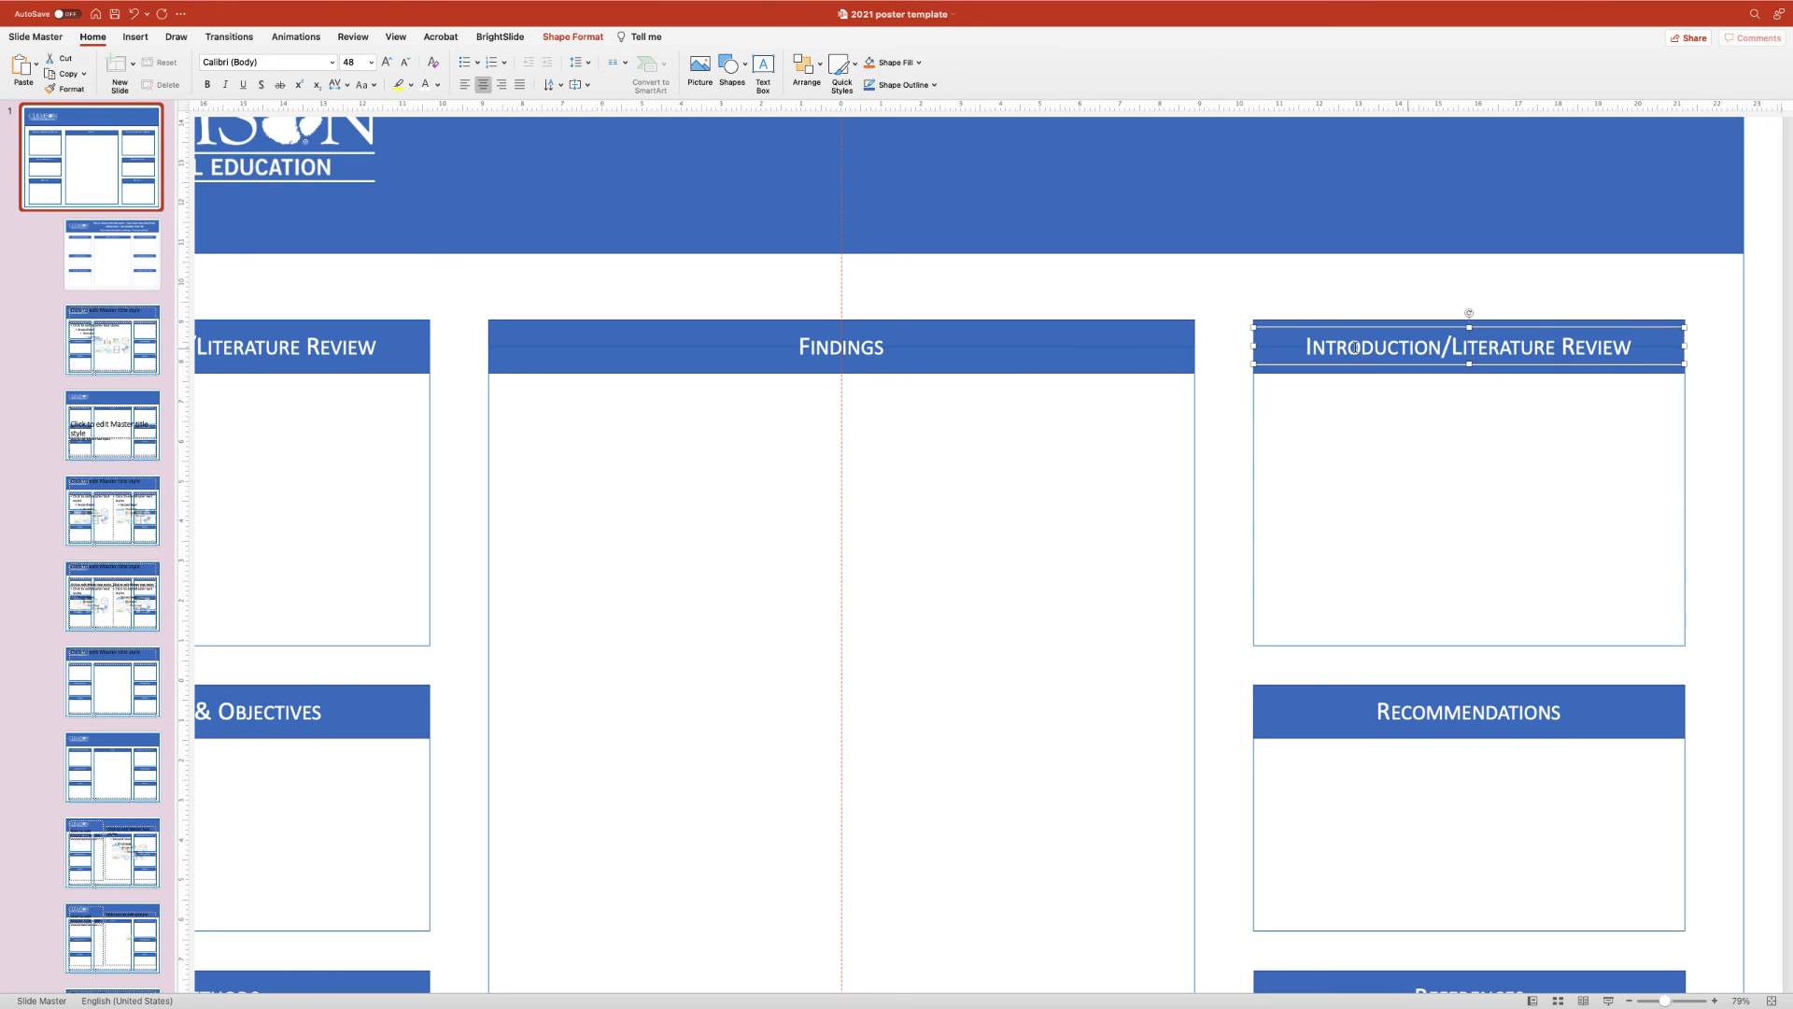
{"action": "left_click", "coordinate": [1255, 346]}
{"action": "left_click", "coordinate": [1681, 346]}
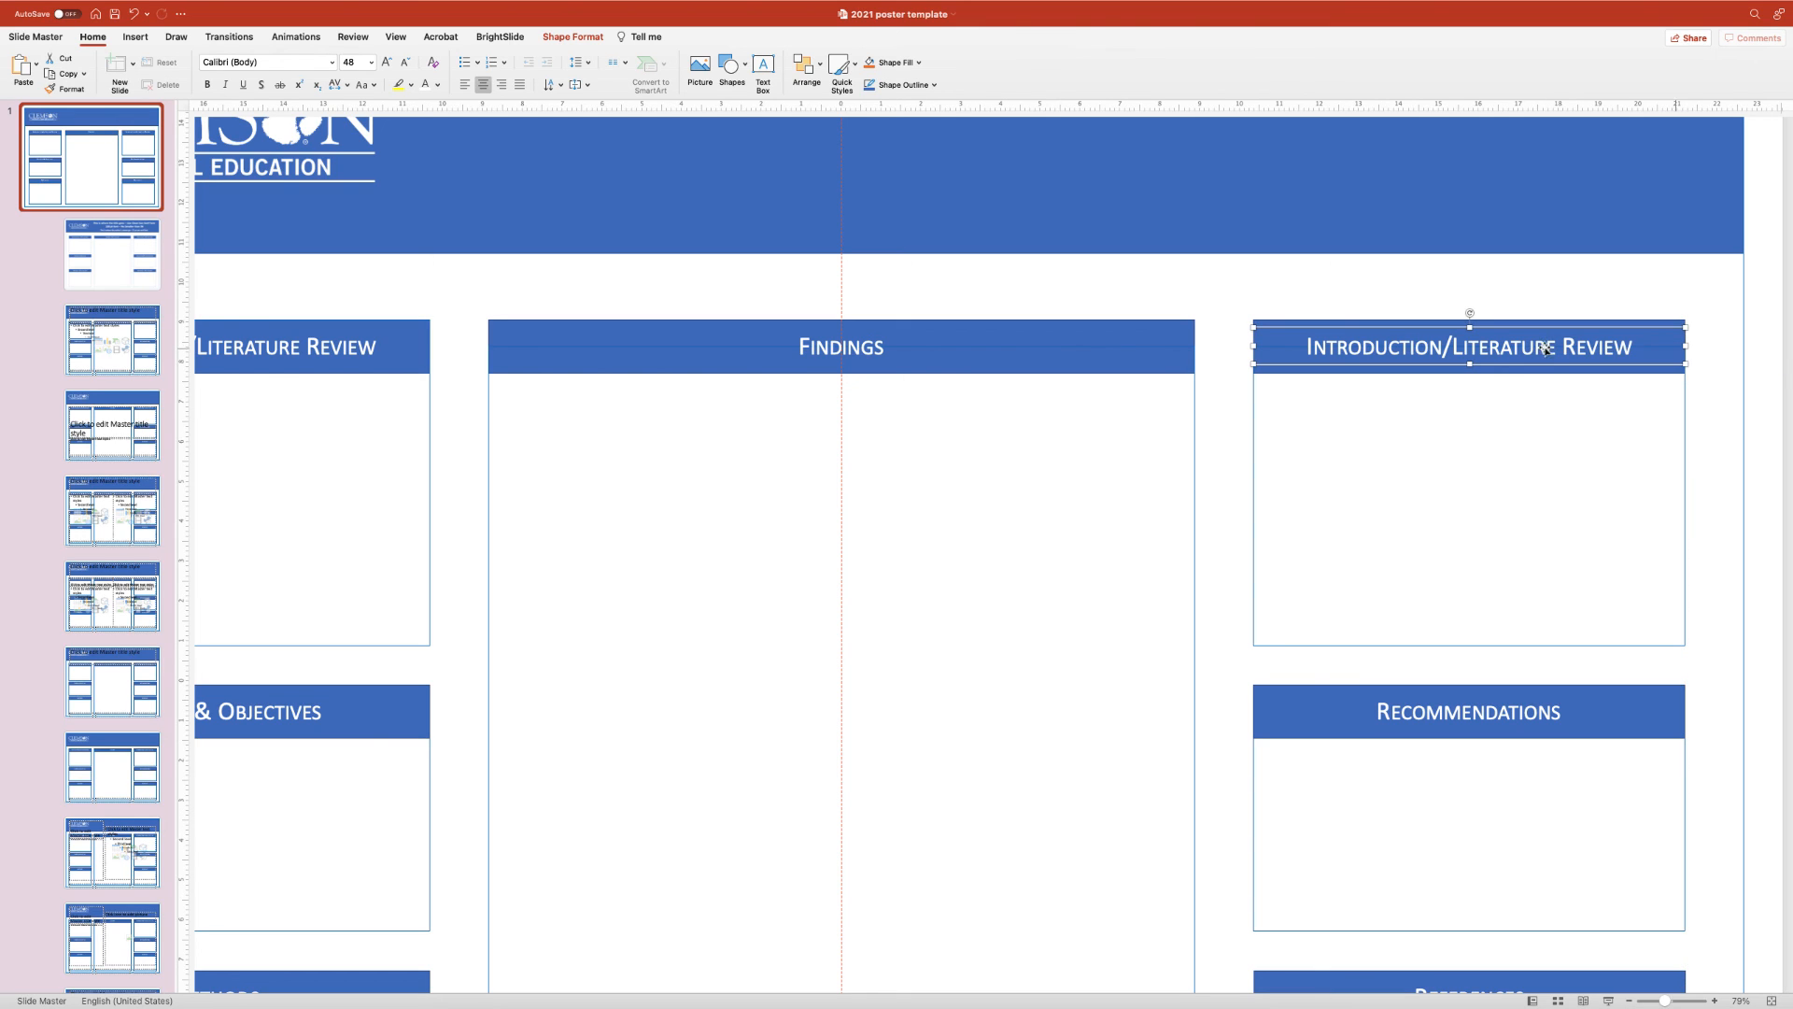
- Replace the text of the copied heading in the right column's first header bar with "Conclusions"
{"action": "triple_click", "coordinate": [1460, 347]}
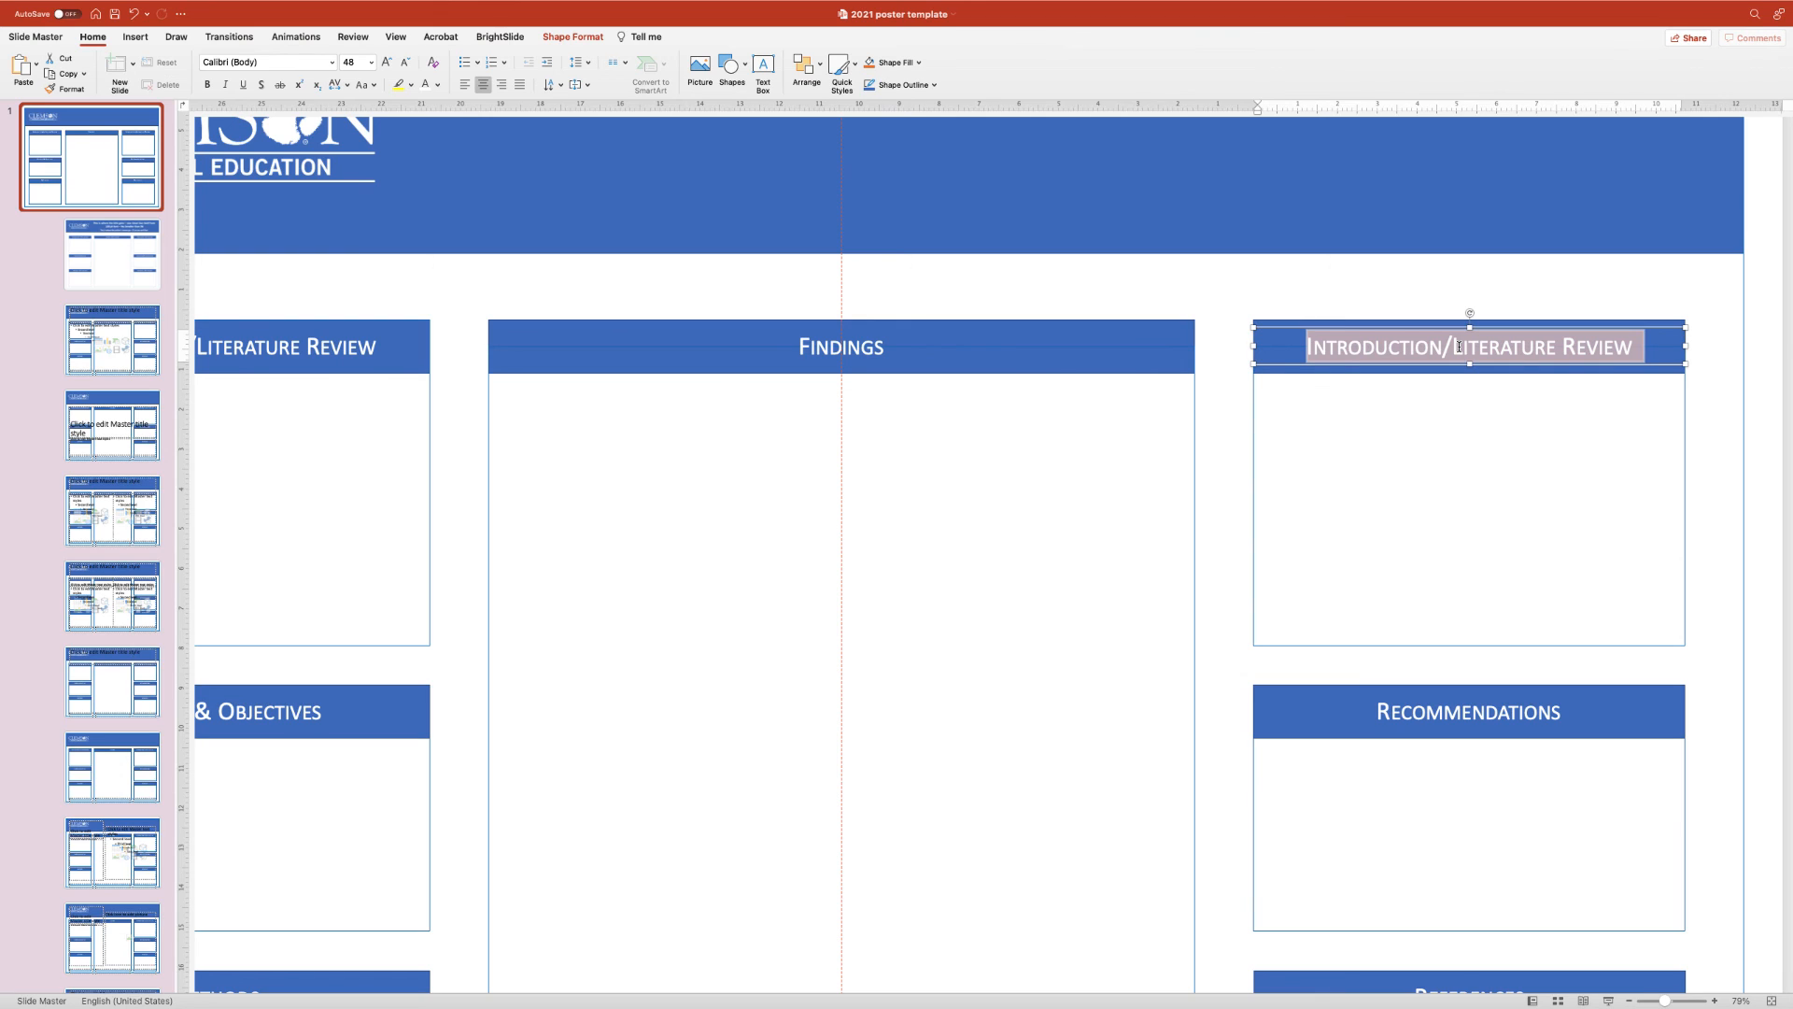
{"action": "type", "text": "Conclusion"}
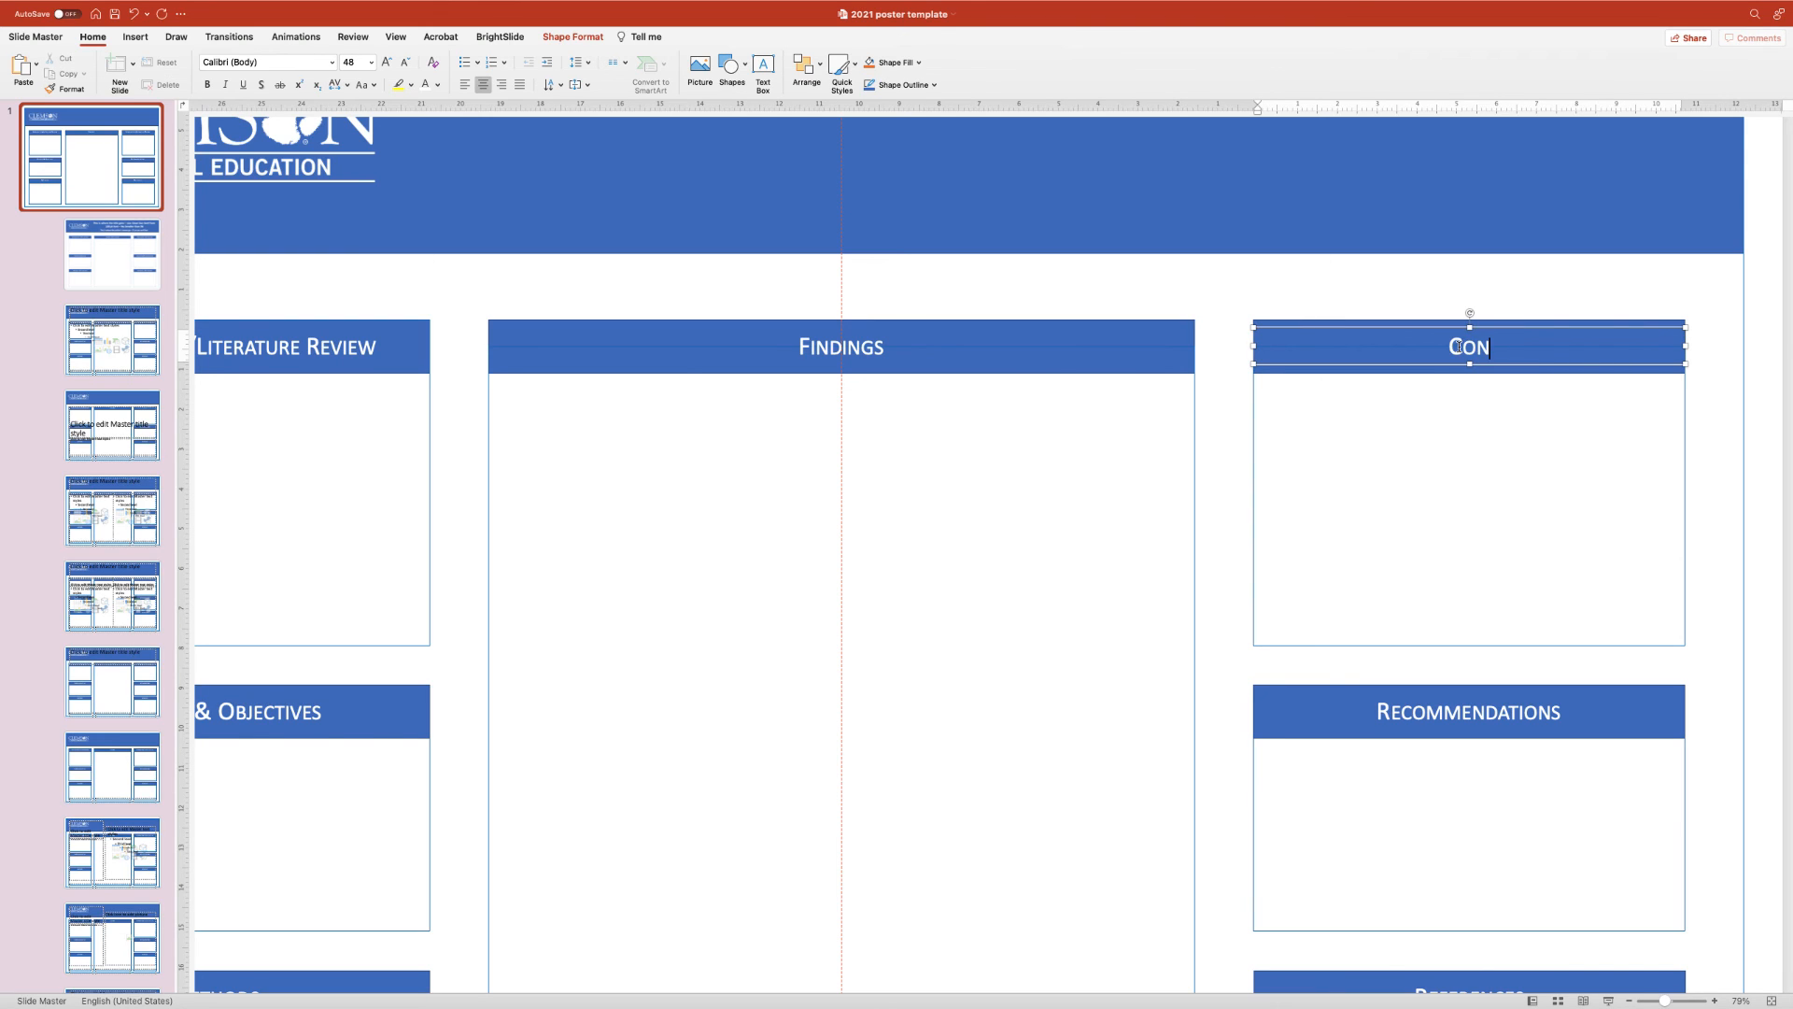
{"action": "type", "text": "s"}
- Leave the slide master by switching the presentation to Normal view
{"action": "left_click", "coordinate": [1654, 1001]}
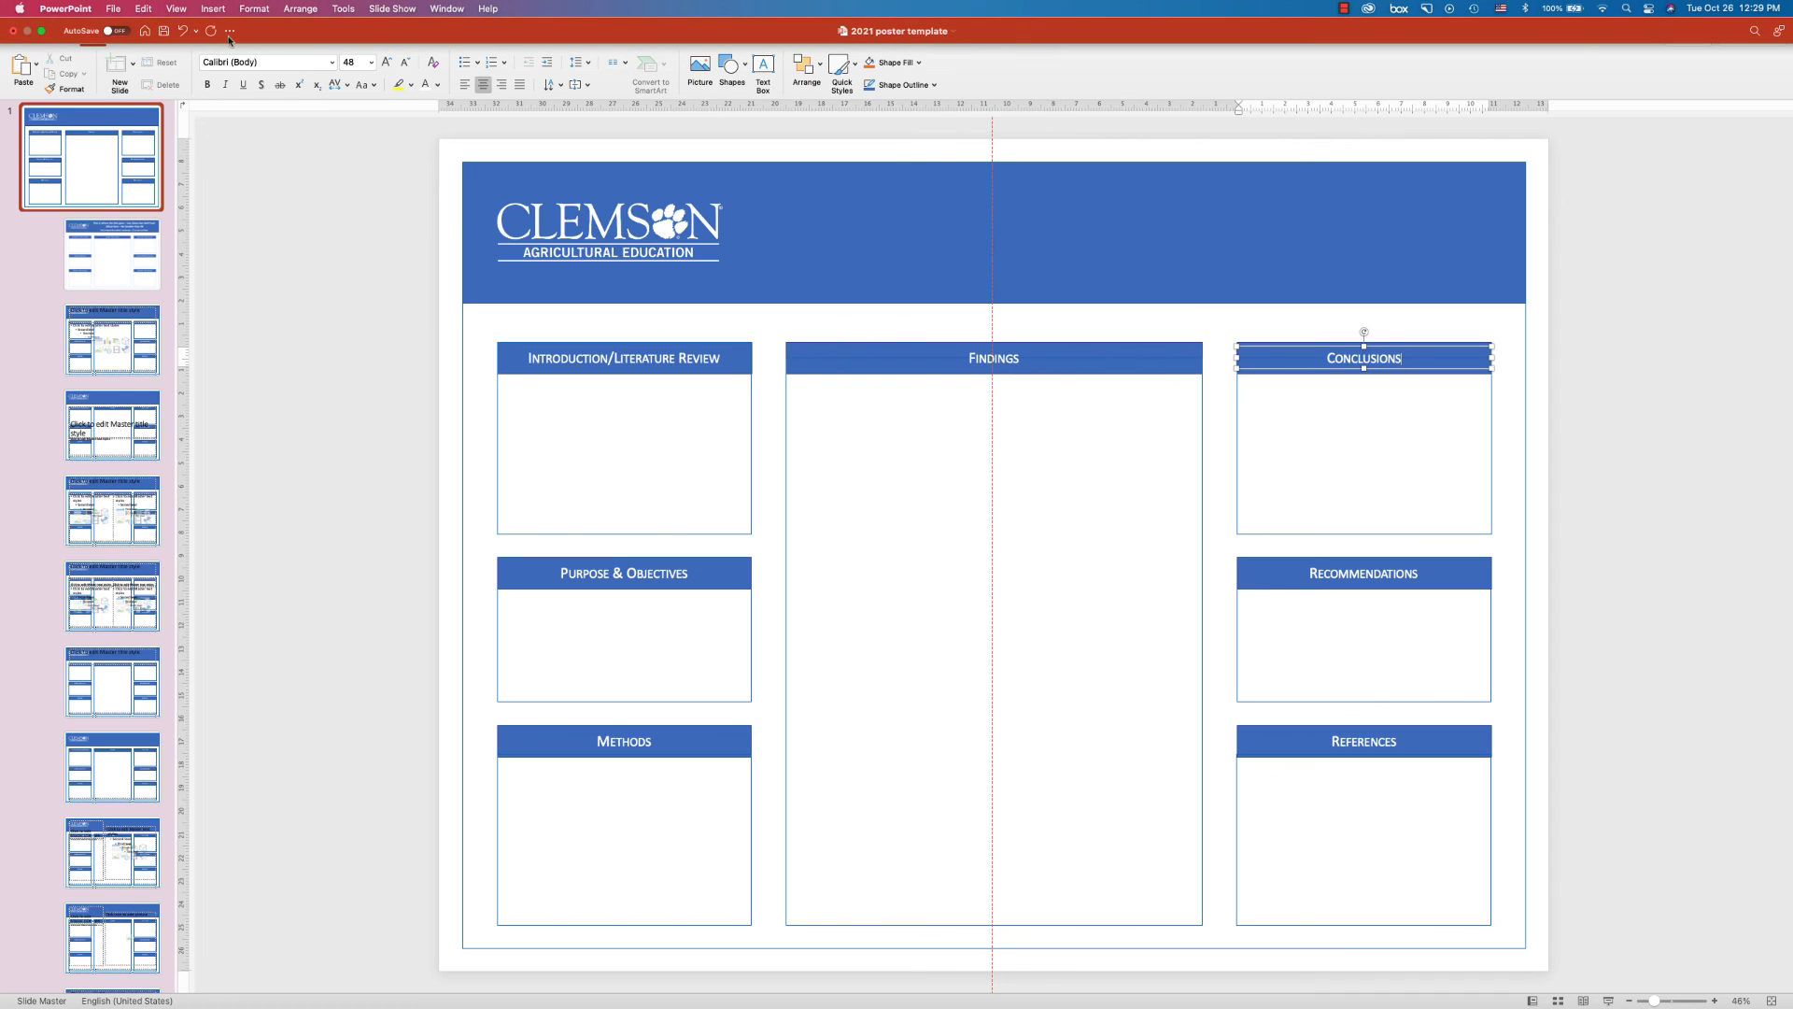
{"action": "left_click", "coordinate": [175, 9]}
{"action": "left_click", "coordinate": [171, 30]}
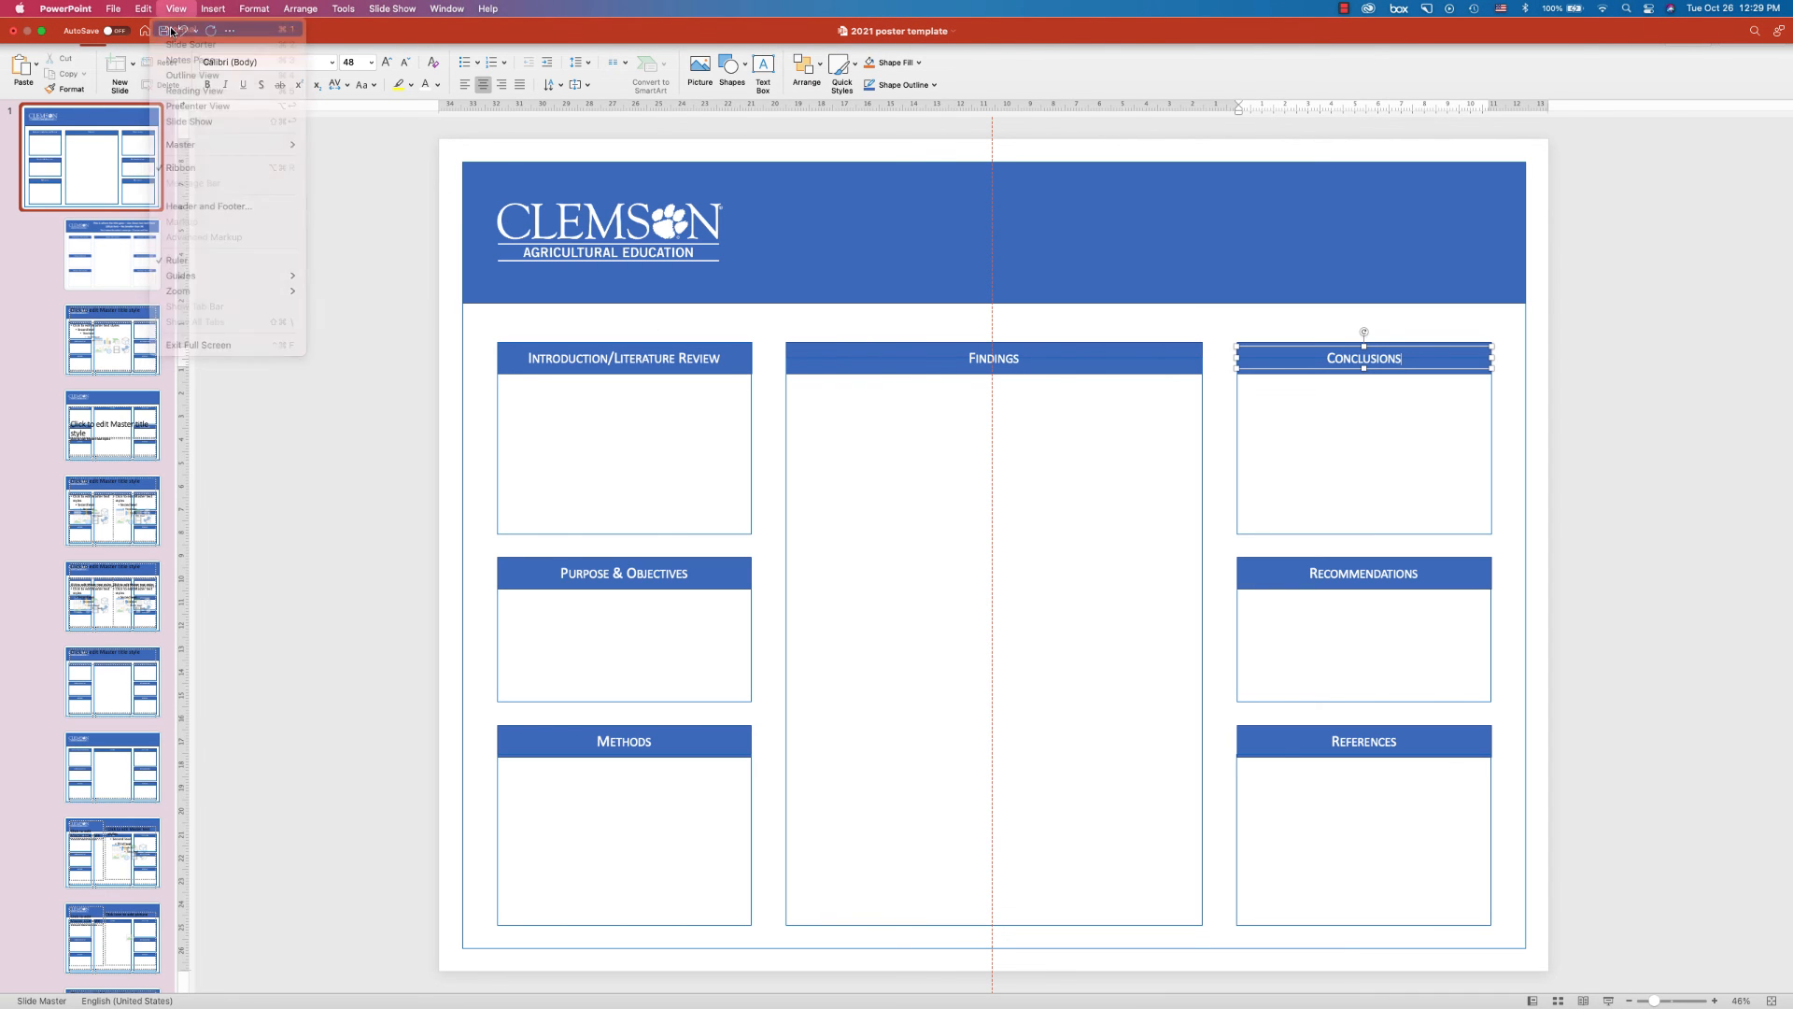